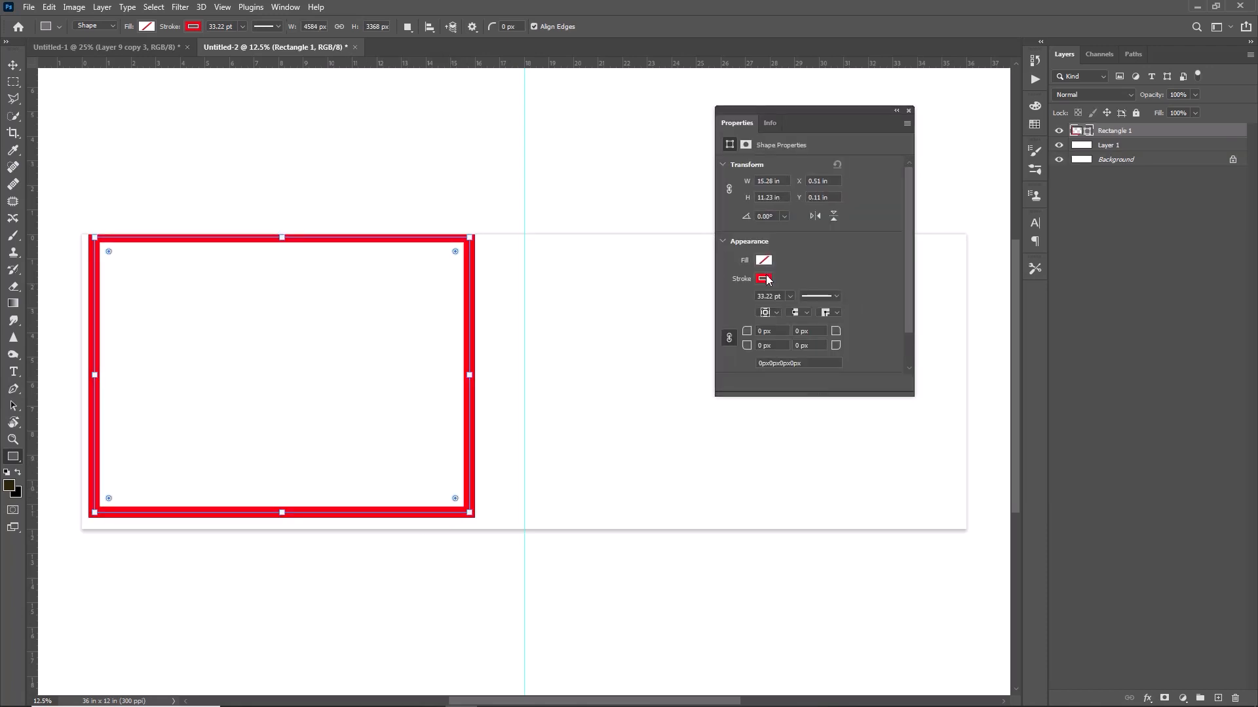
Remove the left rectangle's red stroke, fill it black, and stretch it up to the canvas top.
click(764, 279)
click(736, 303)
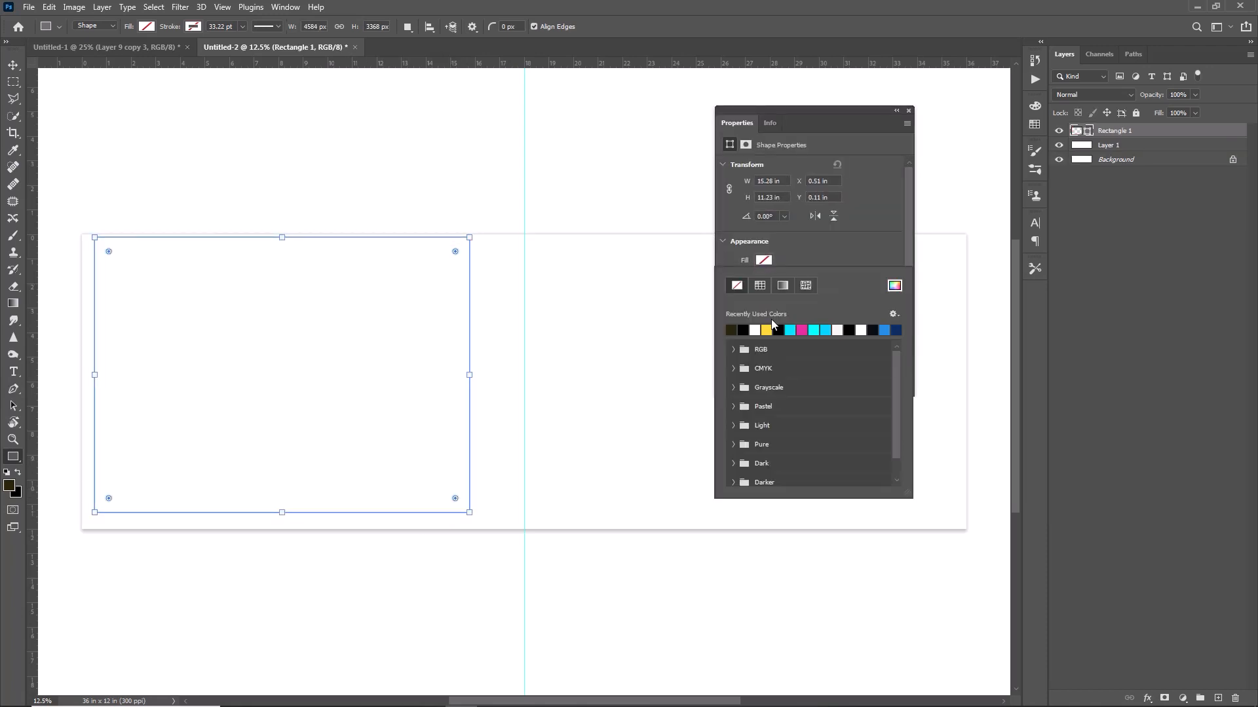
click(743, 330)
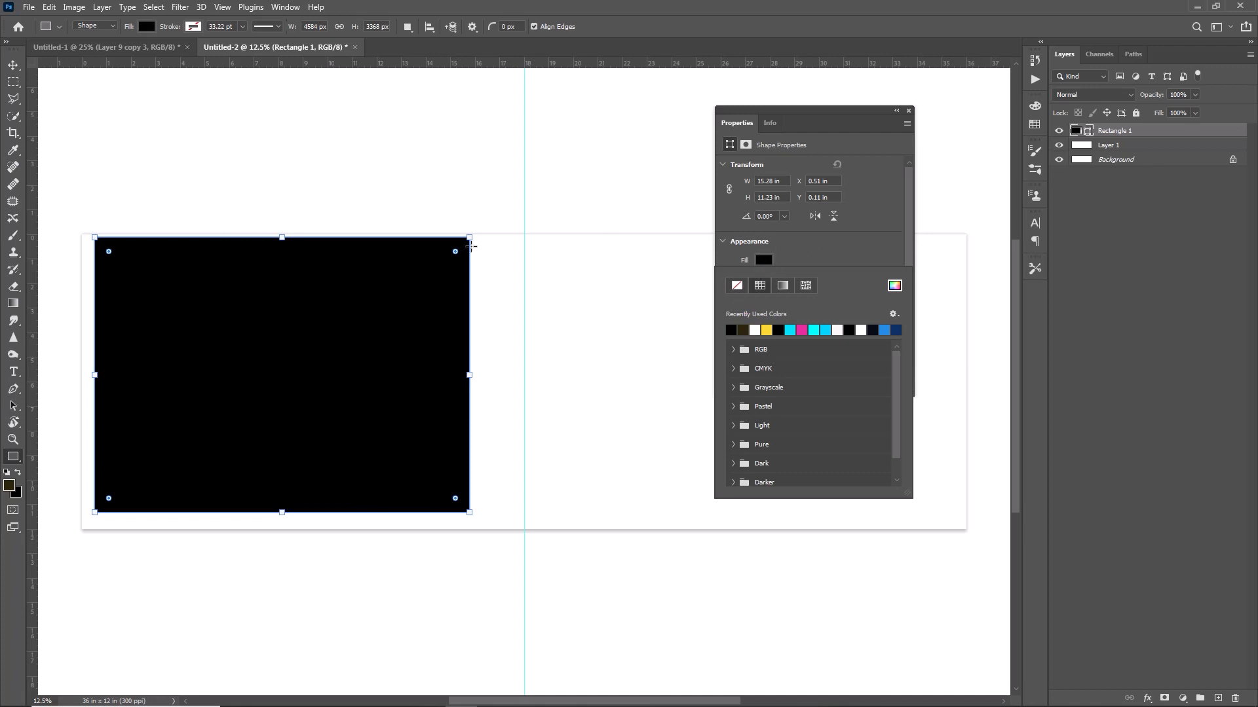
drag(281, 237, 282, 235)
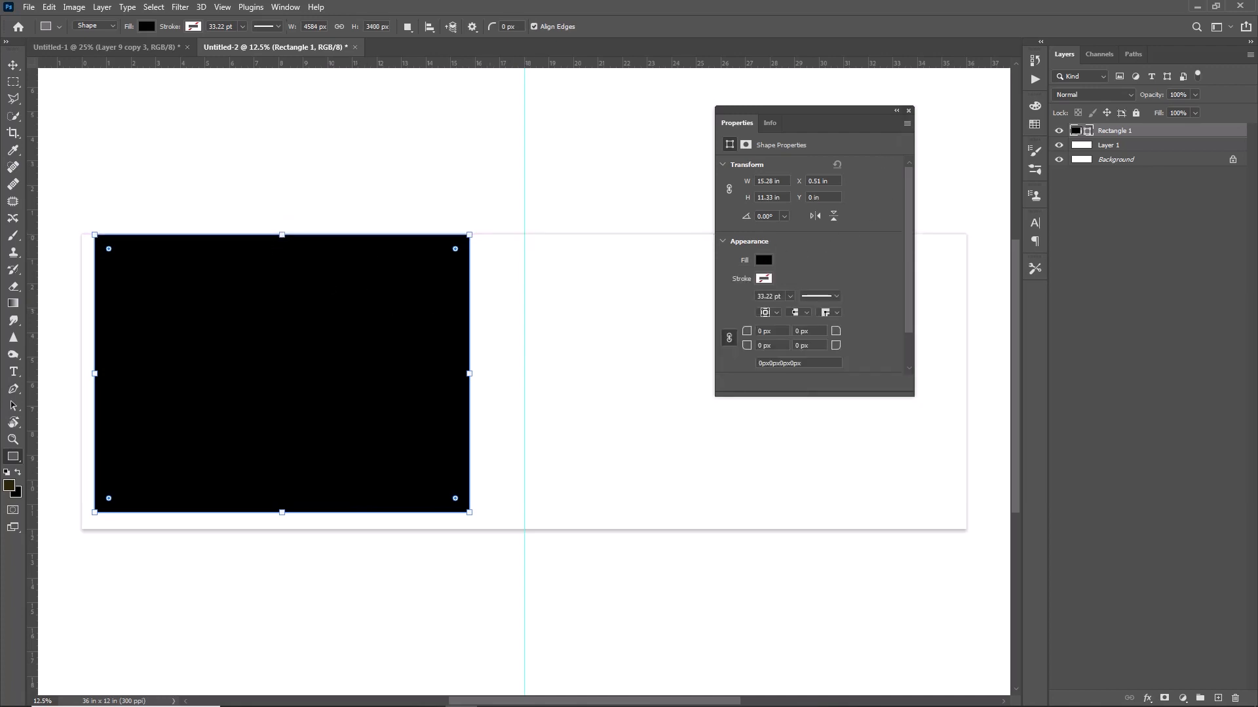
click(908, 111)
key(Return)
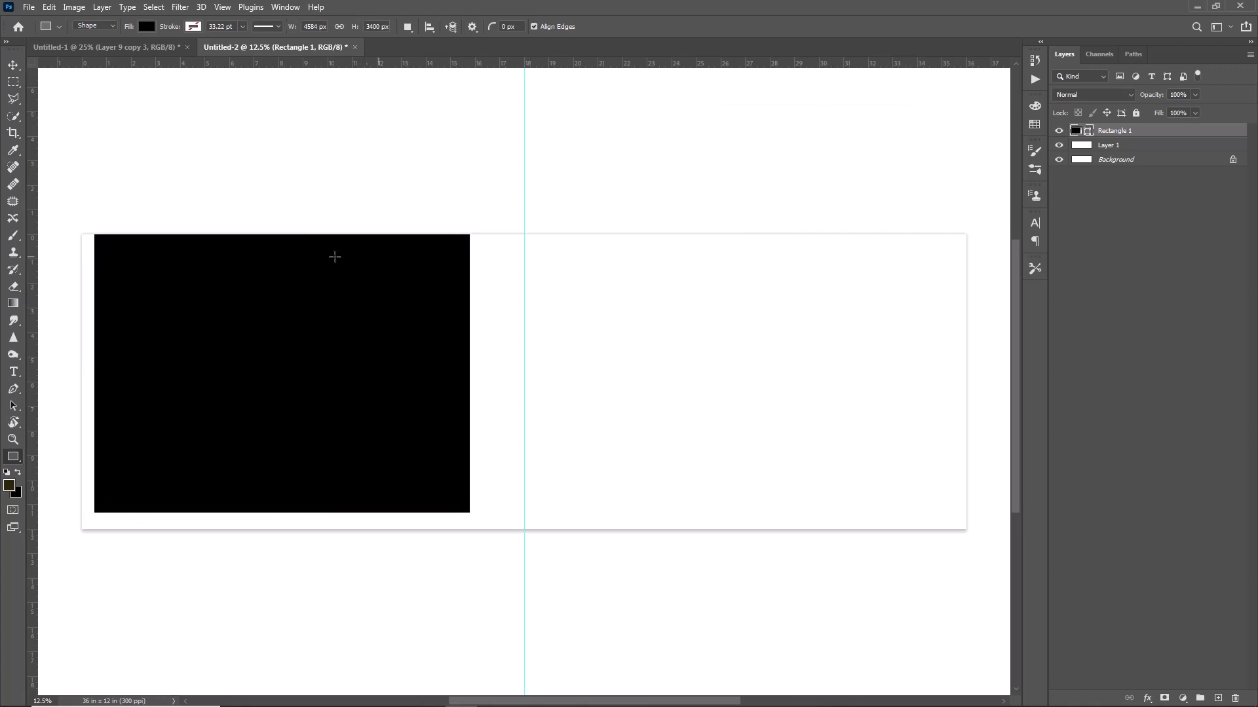
Draw a tall black rectangle on the right side of the spread.
drag(762, 235, 953, 511)
click(910, 111)
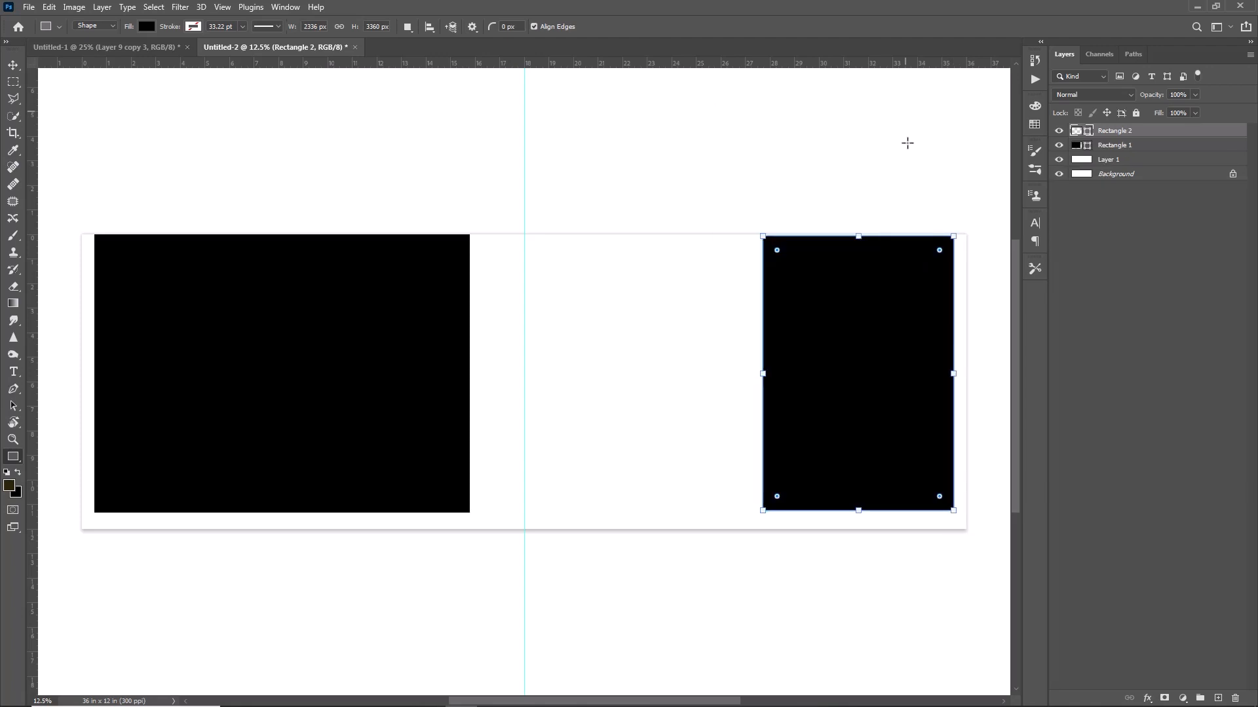
right_click(14, 461)
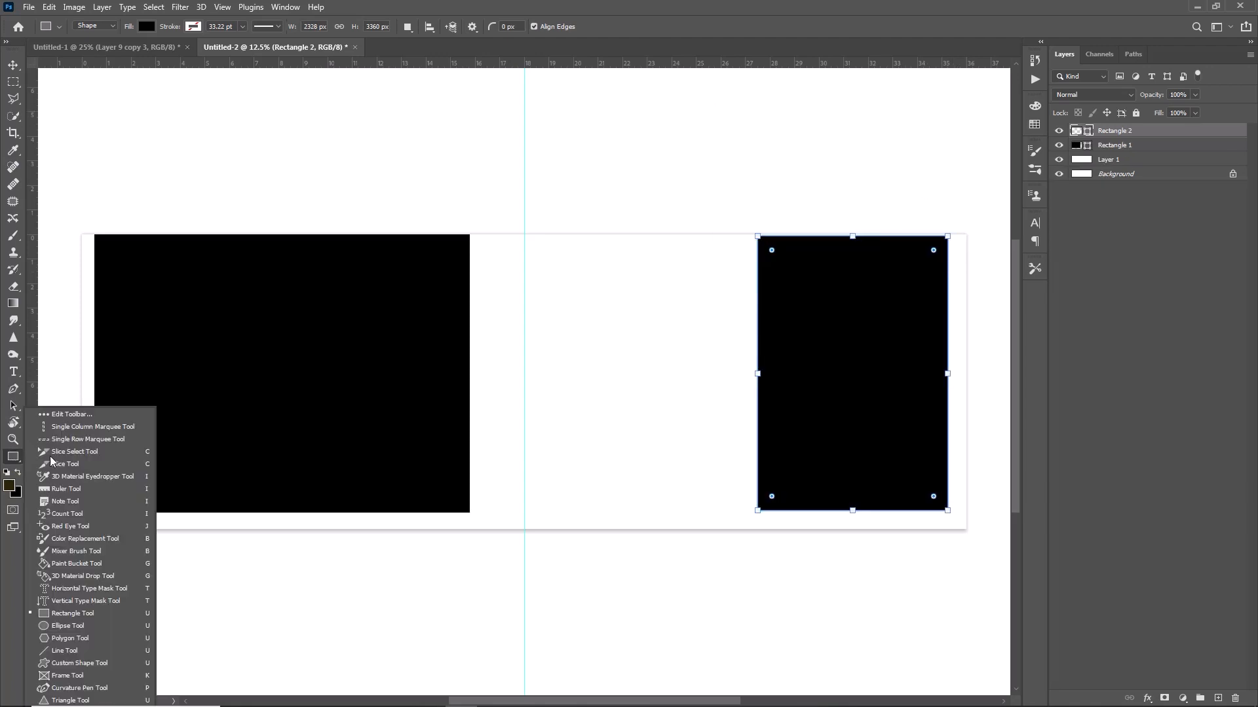
click(62, 614)
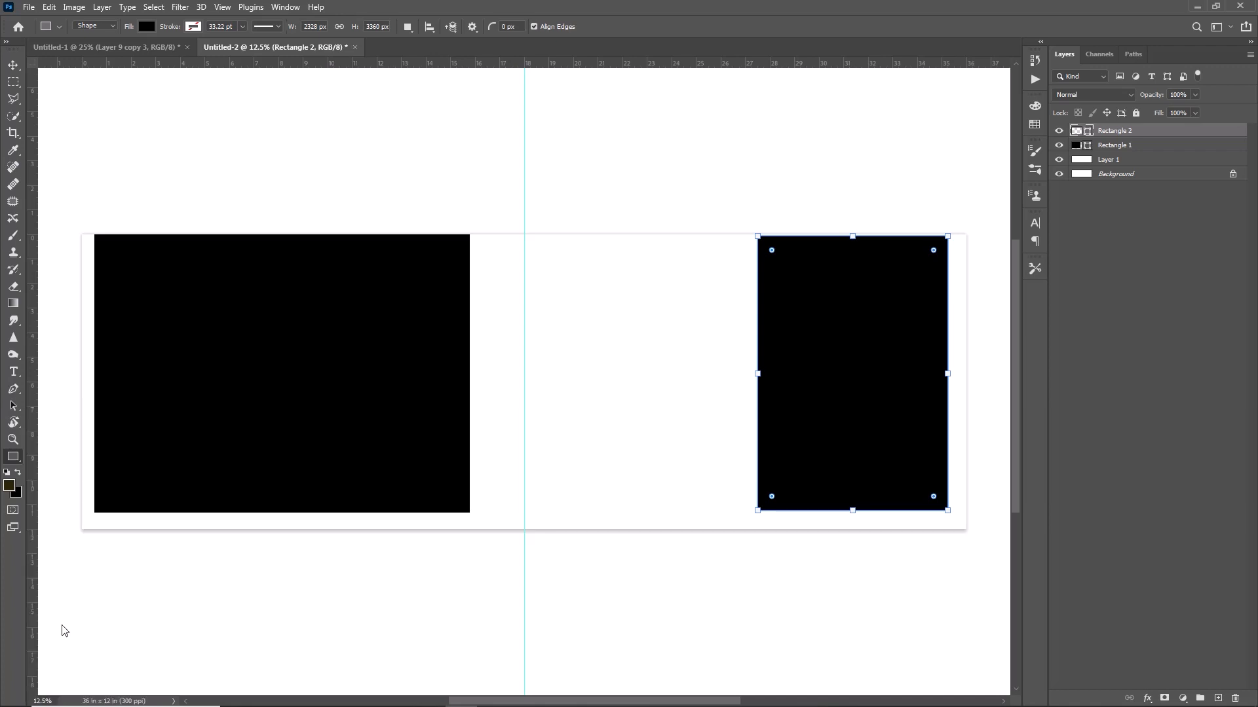
Draw a black circle in the middle of the spread and centre it vertically.
key(shift+u)
drag(524, 364, 758, 528)
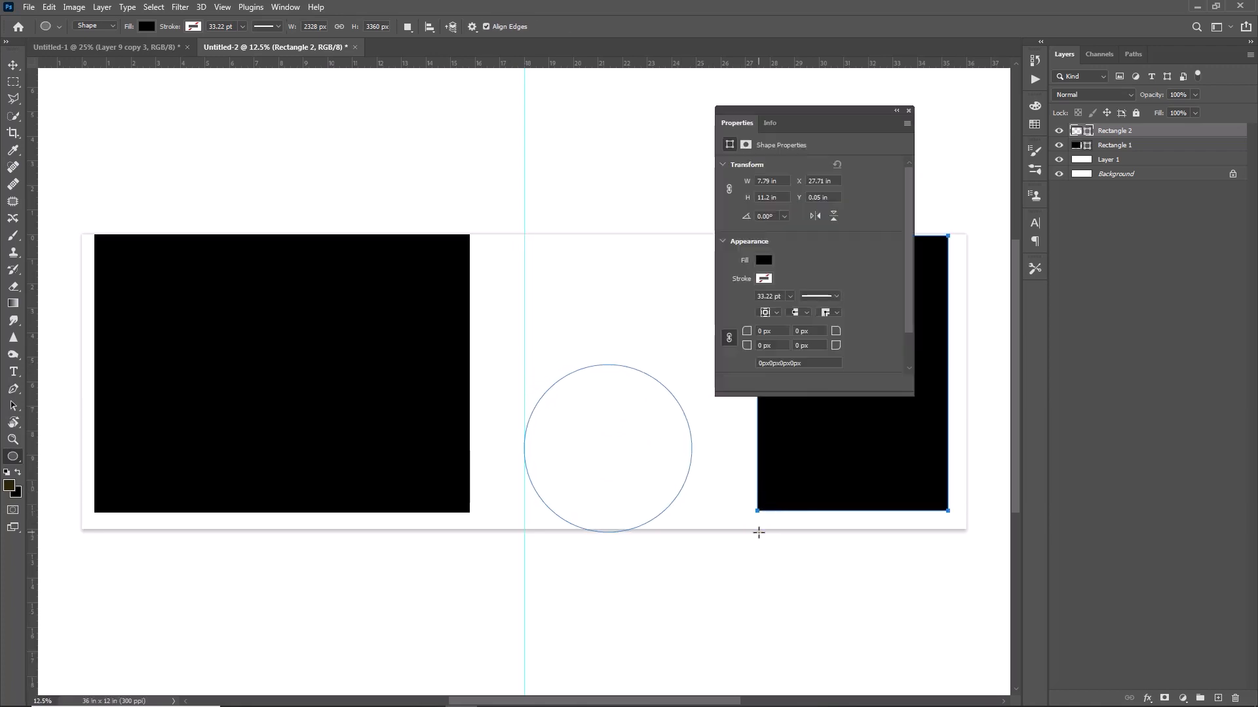
drag(613, 441, 609, 373)
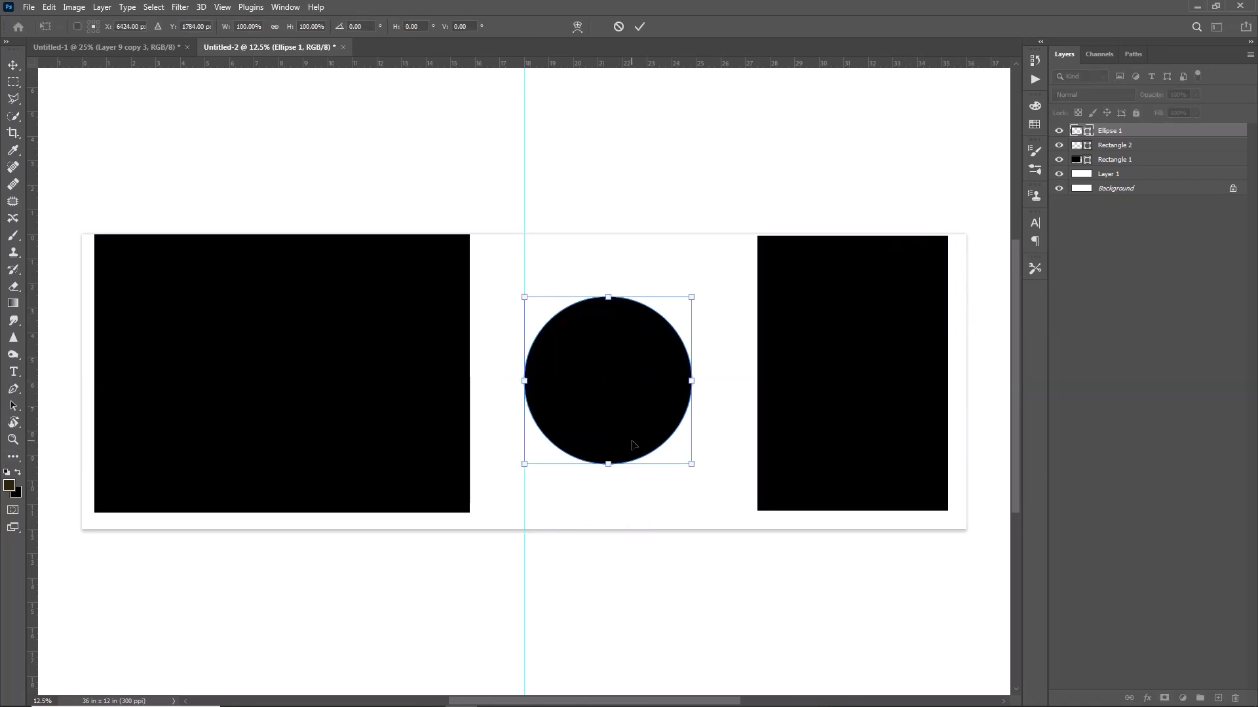
click(13, 64)
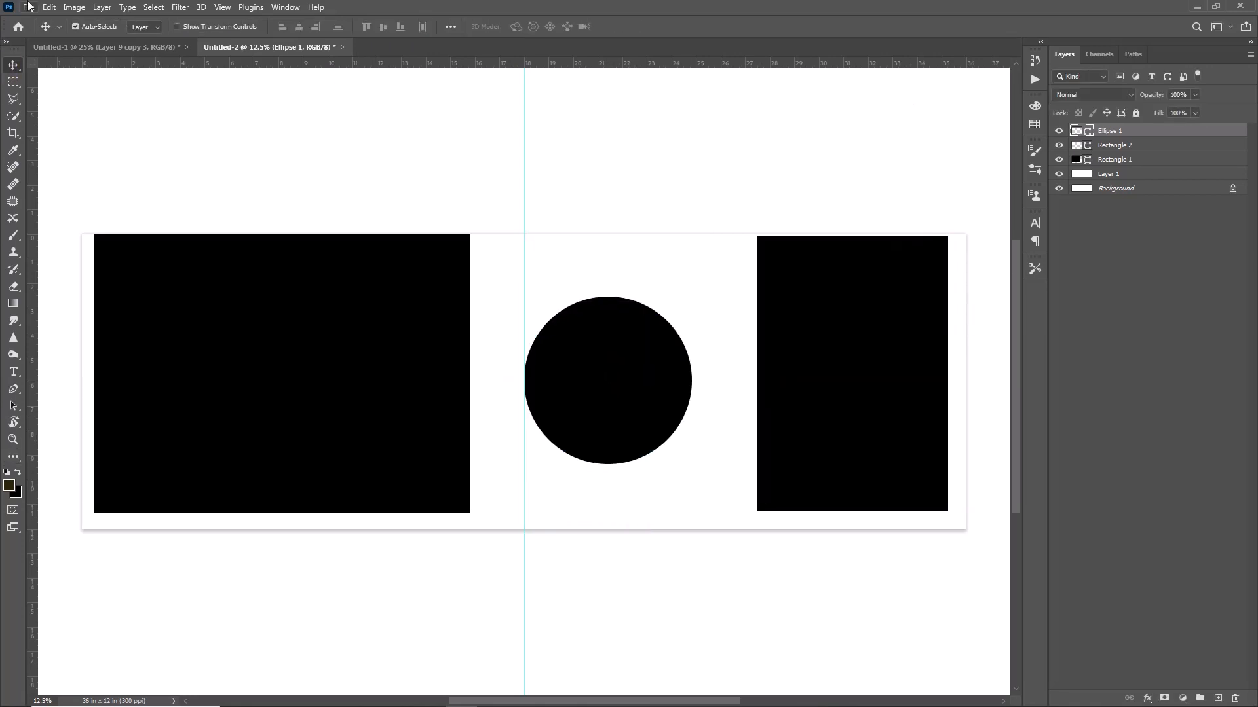
click(28, 7)
Open DSC1461-768x512, cut the whole photo, and close it without saving.
click(61, 32)
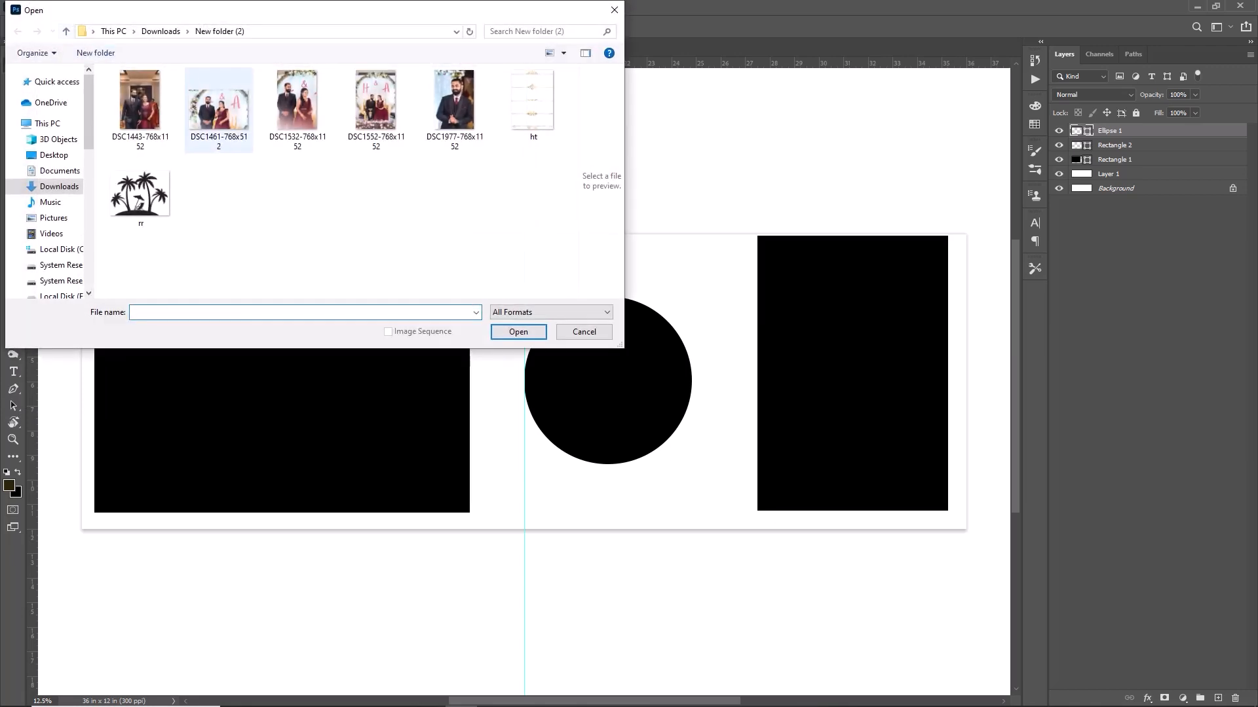
click(200, 126)
click(518, 333)
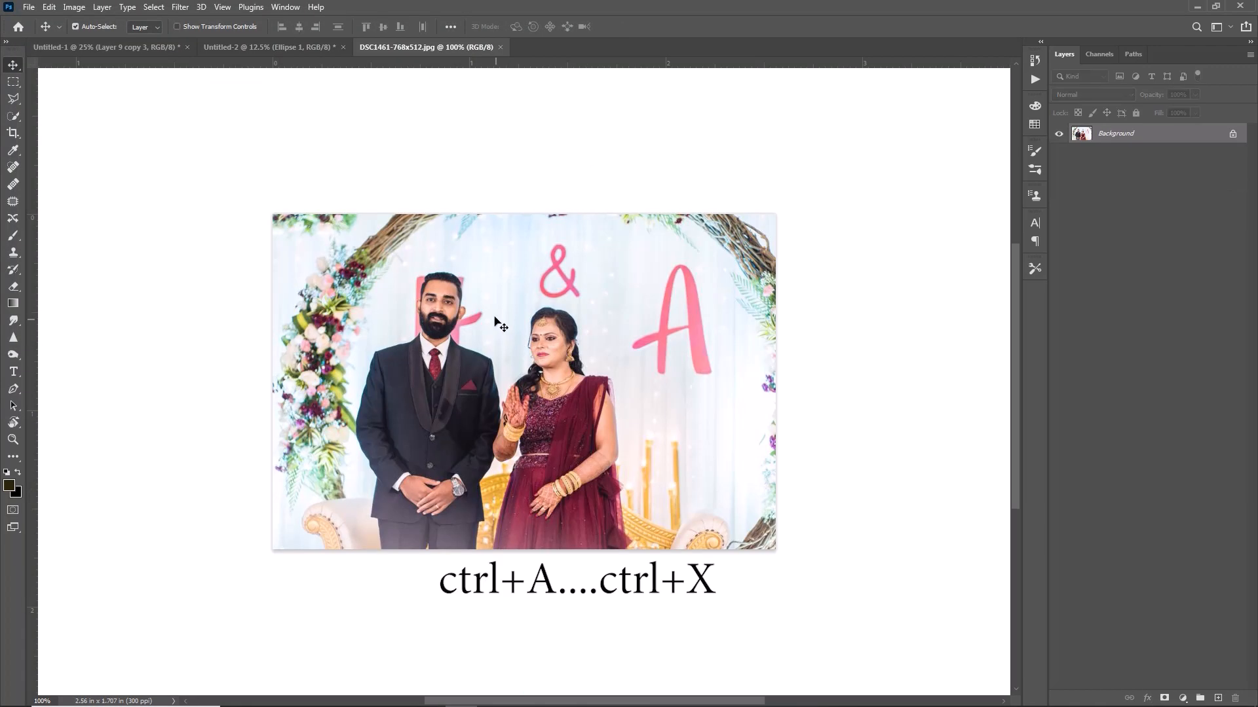
key(ctrl+a)
key(ctrl+x)
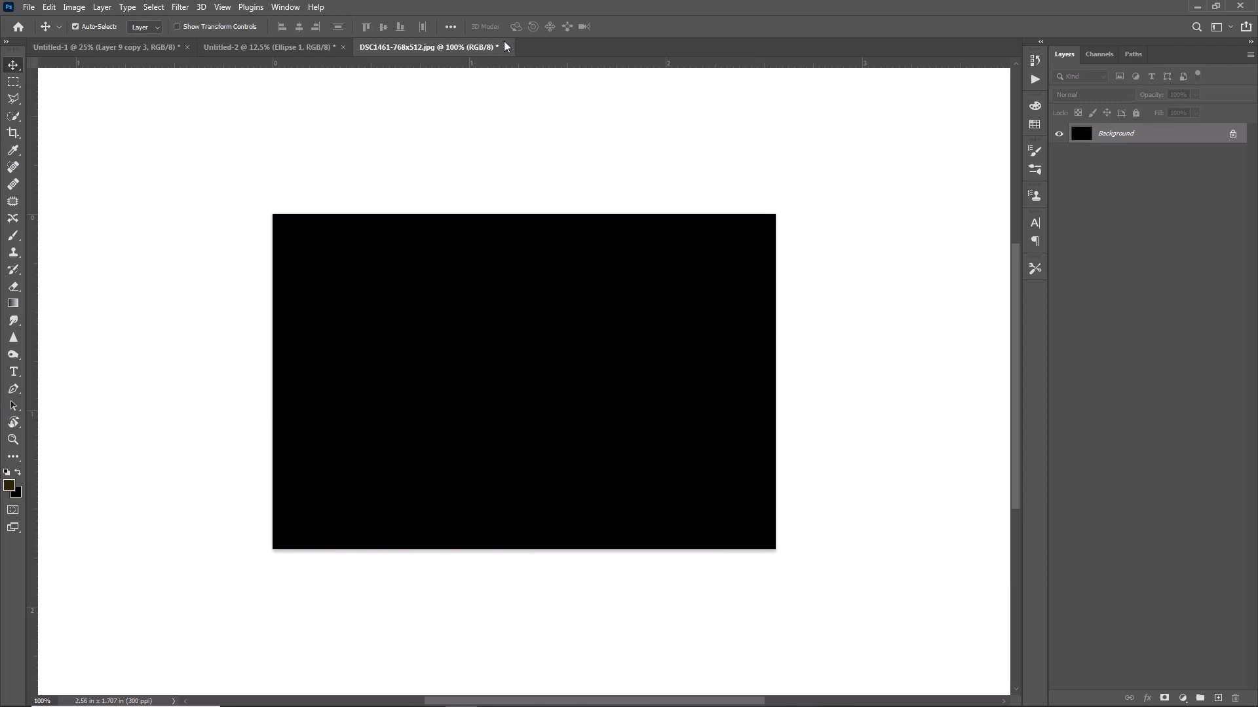
click(506, 48)
click(611, 266)
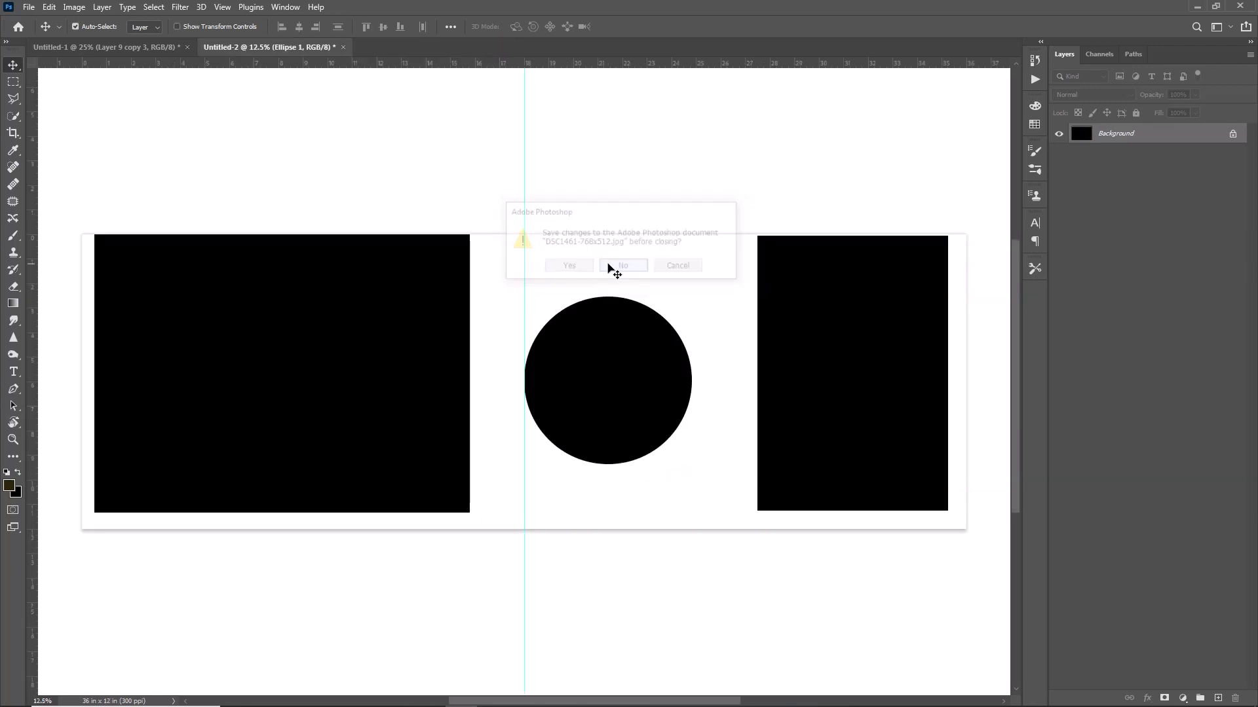
Paste the photo, scale it over the left rectangle, and place its layer above Rectangle 1.
key(ctrl+v)
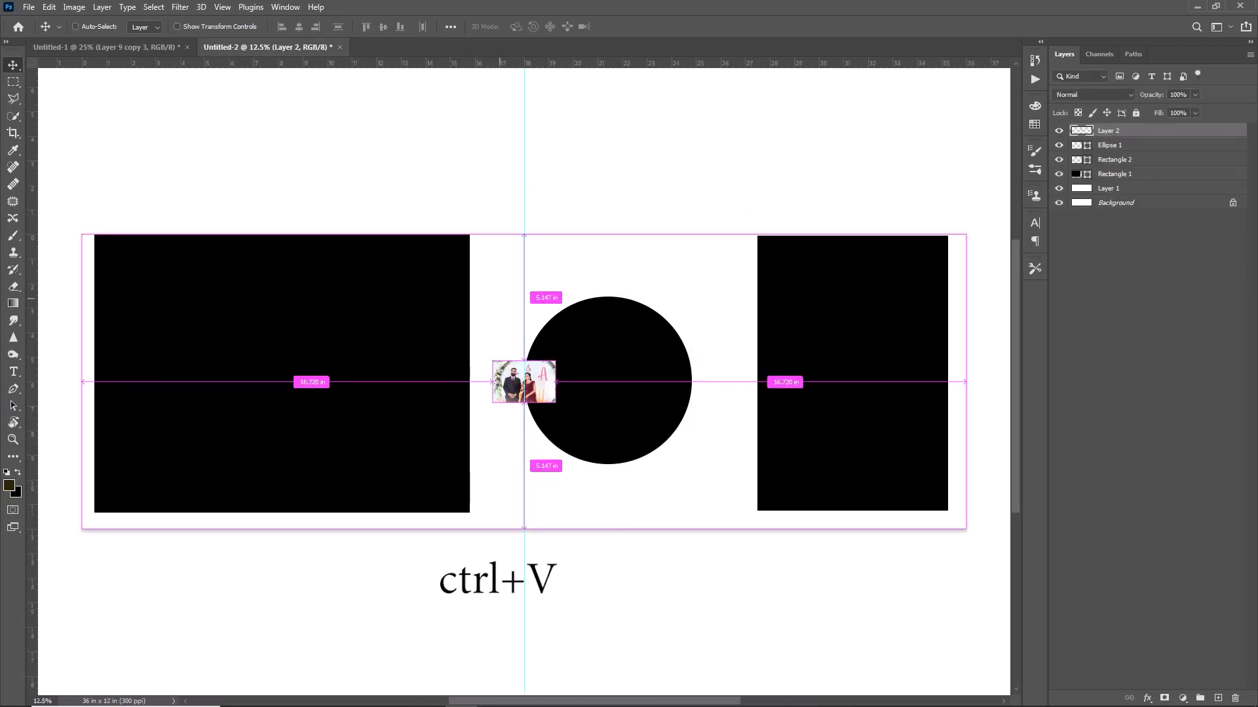
drag(506, 354, 109, 227)
key(ctrl+t)
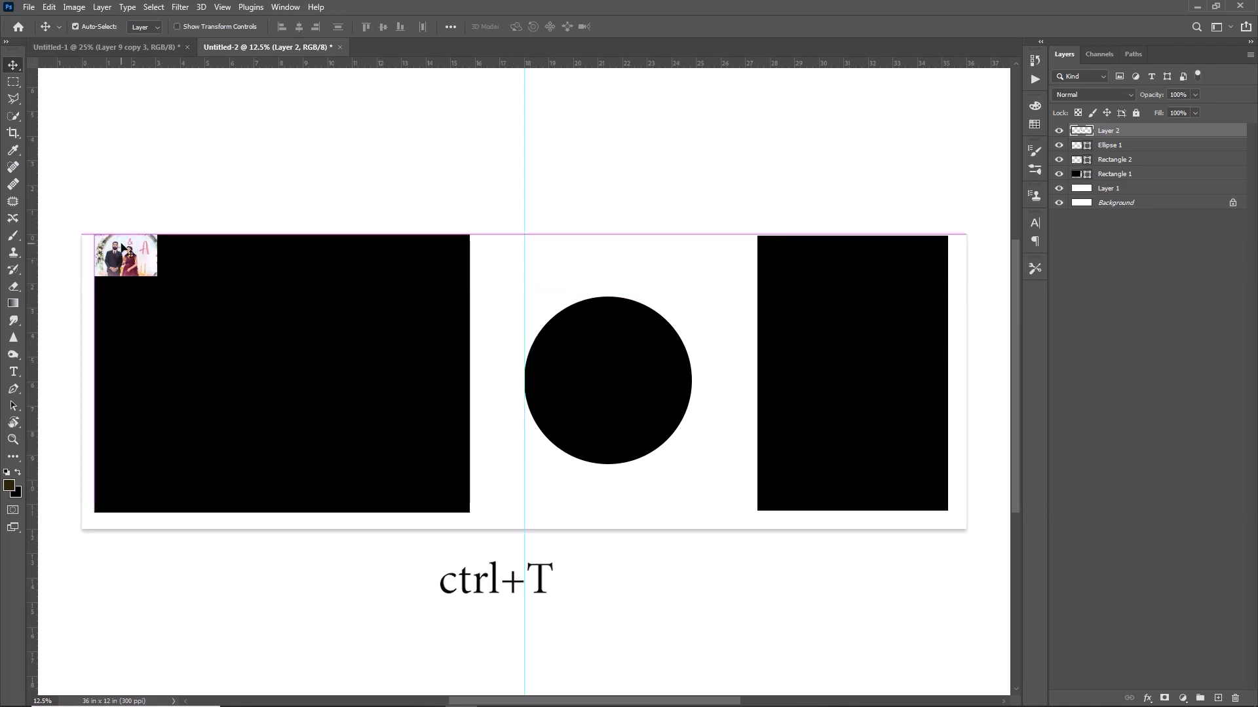
drag(157, 276, 520, 517)
drag(371, 427, 370, 423)
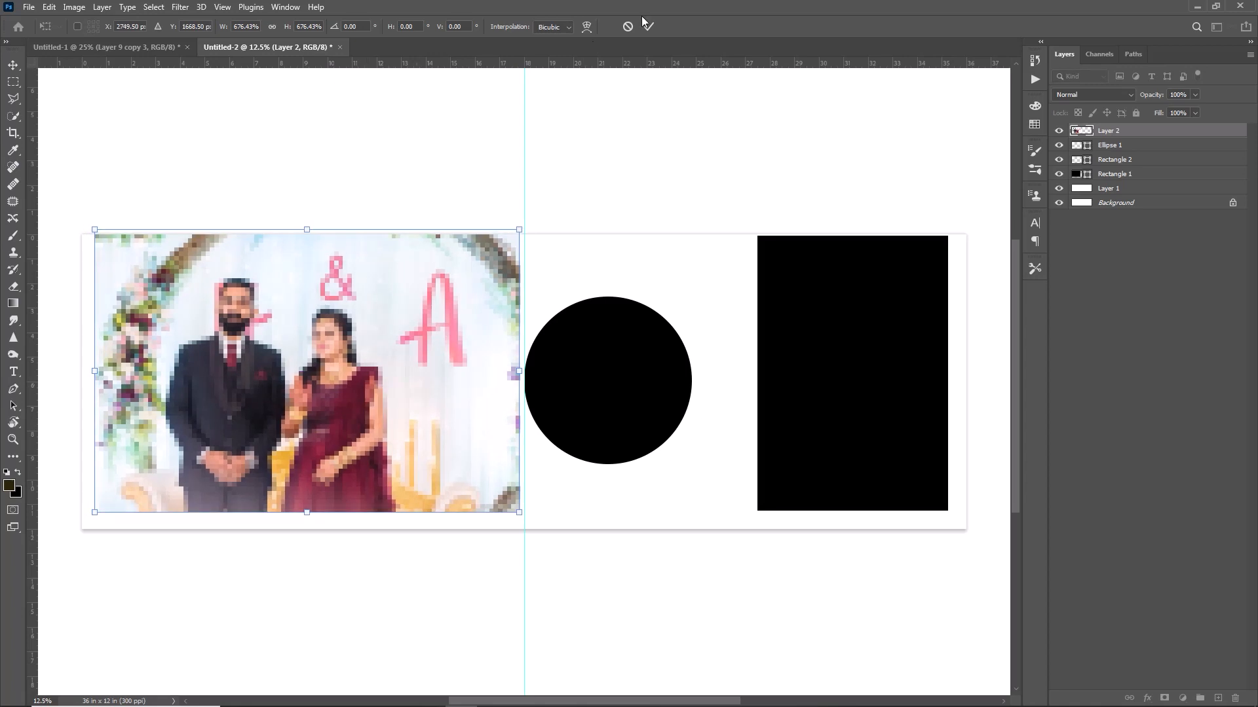
click(647, 25)
drag(1103, 134, 1113, 163)
Clip the couple photo to Rectangle 1 and duplicate the rectangle.
right_click(1110, 162)
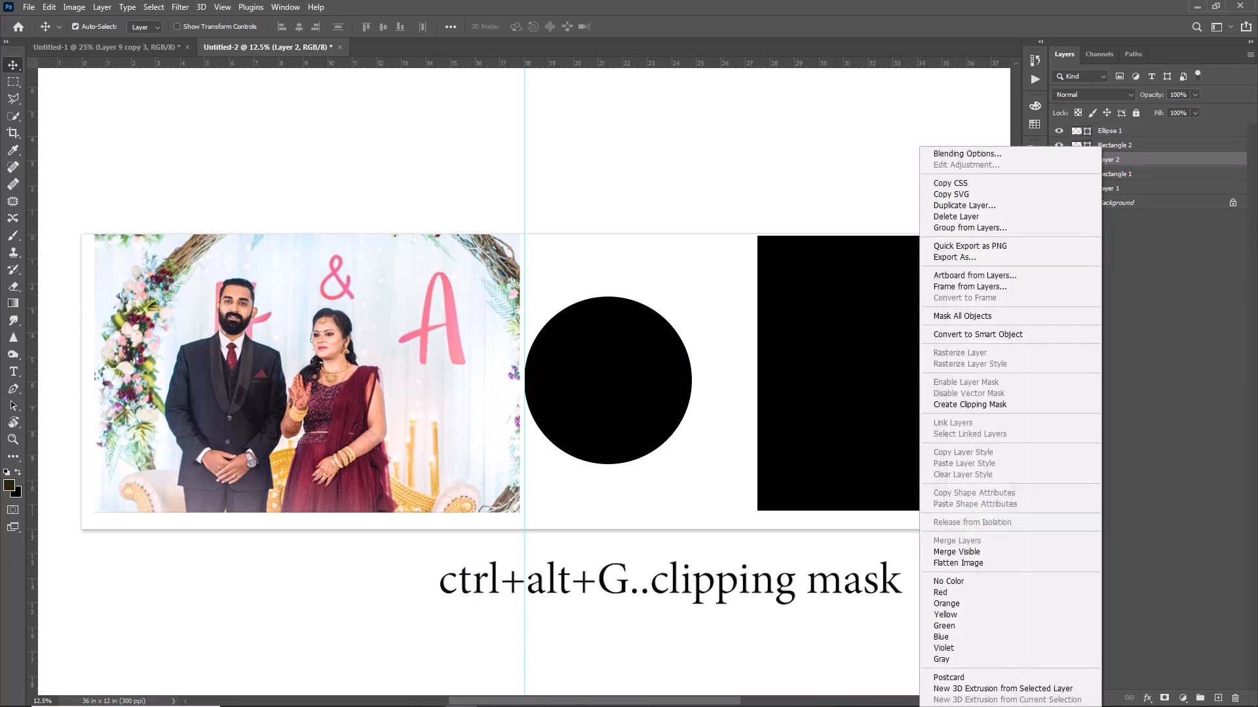
click(996, 404)
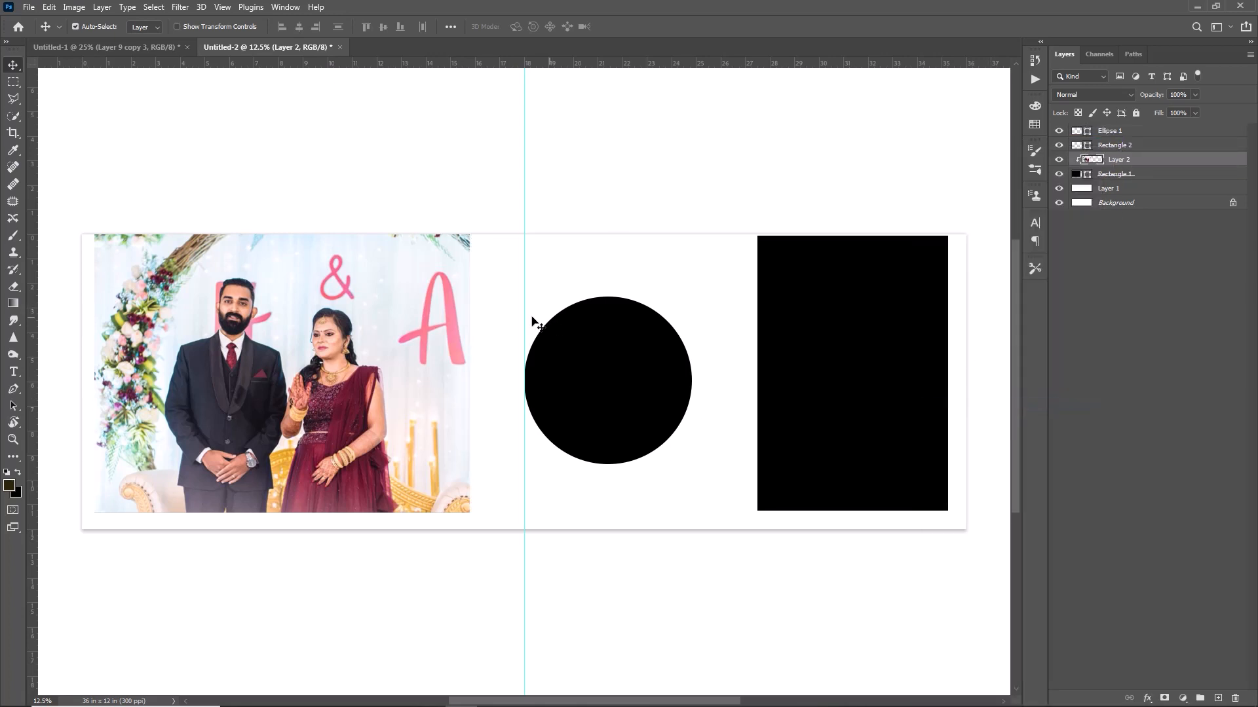
click(1107, 175)
key(ctrl+j)
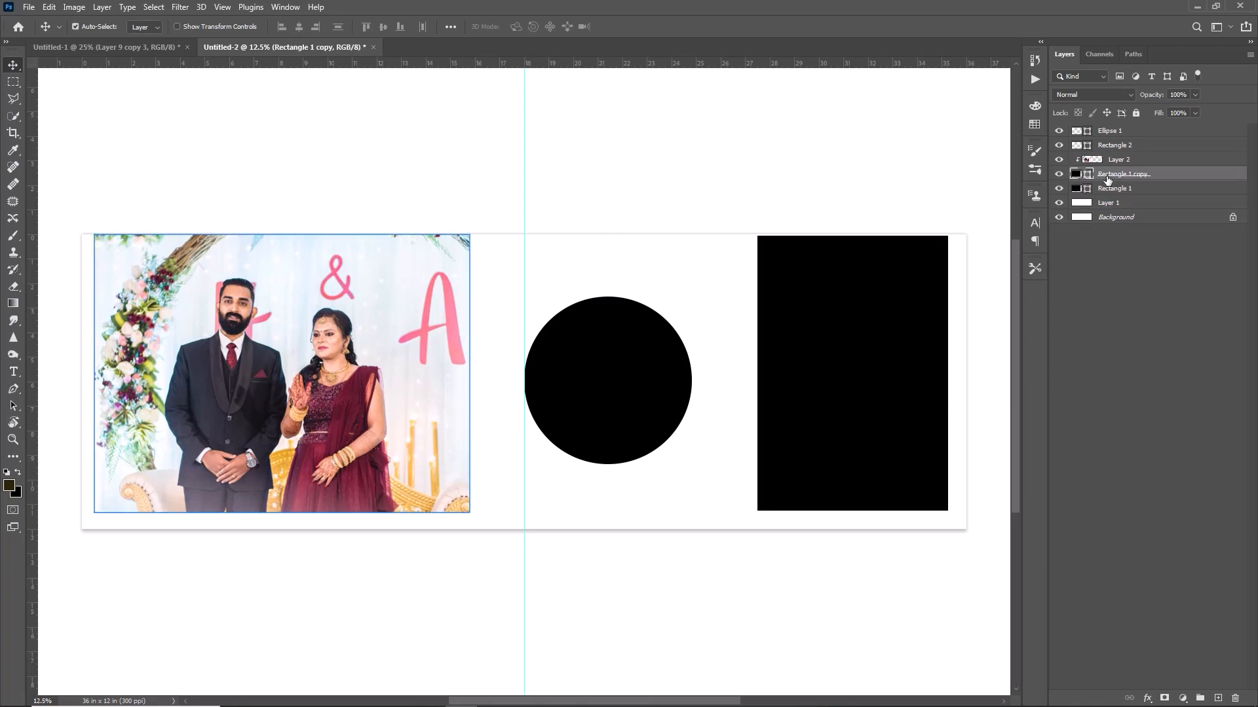
Recolour the original Rectangle 1 maroon 62162b, sampled from the bride's dress.
click(1089, 190)
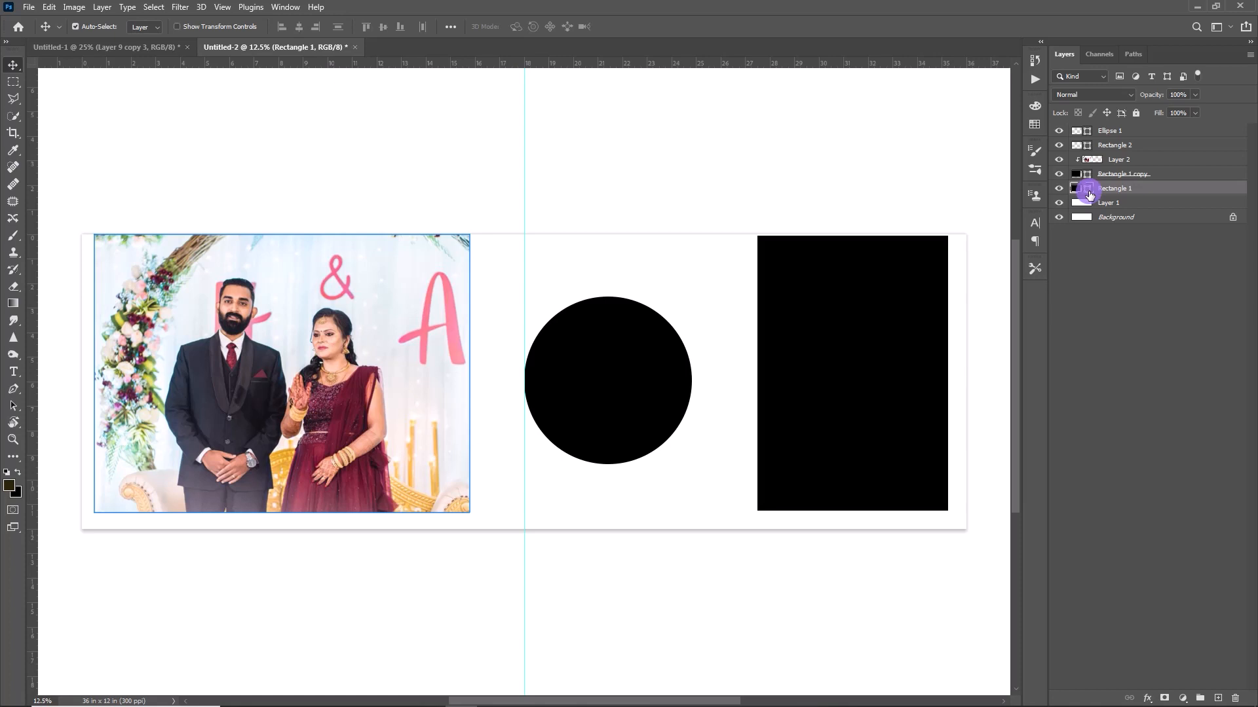
double_click(1088, 190)
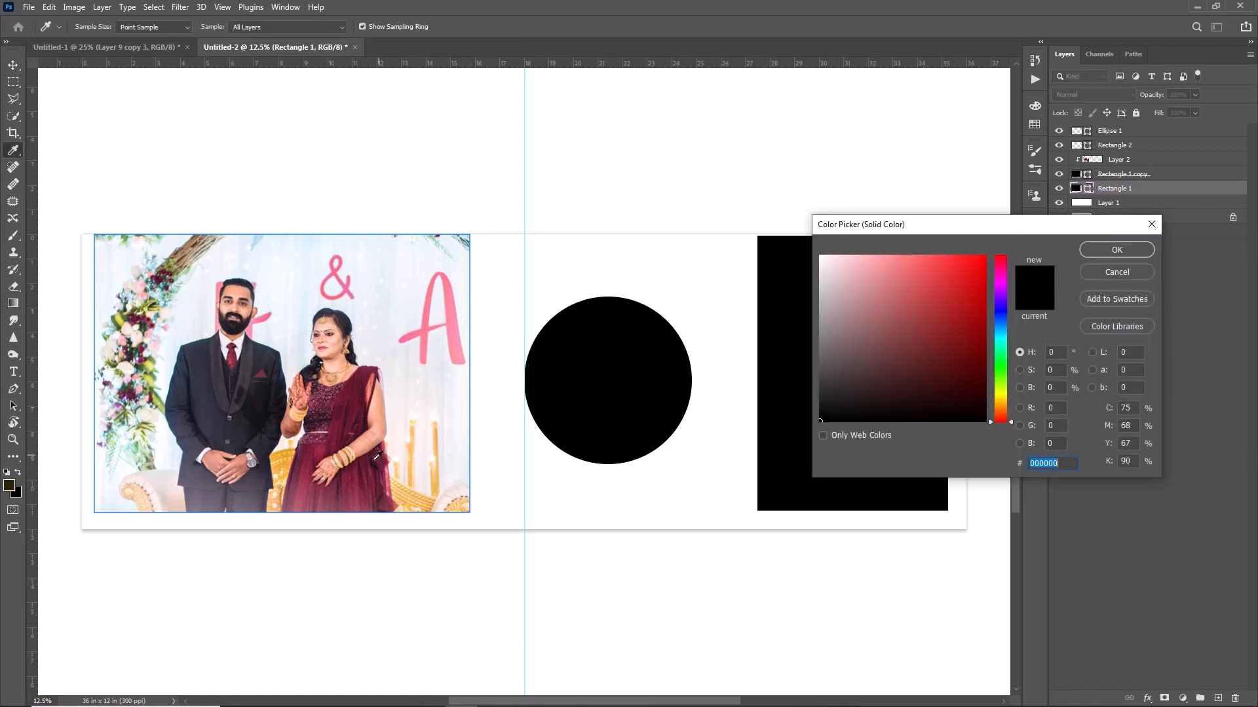
click(357, 414)
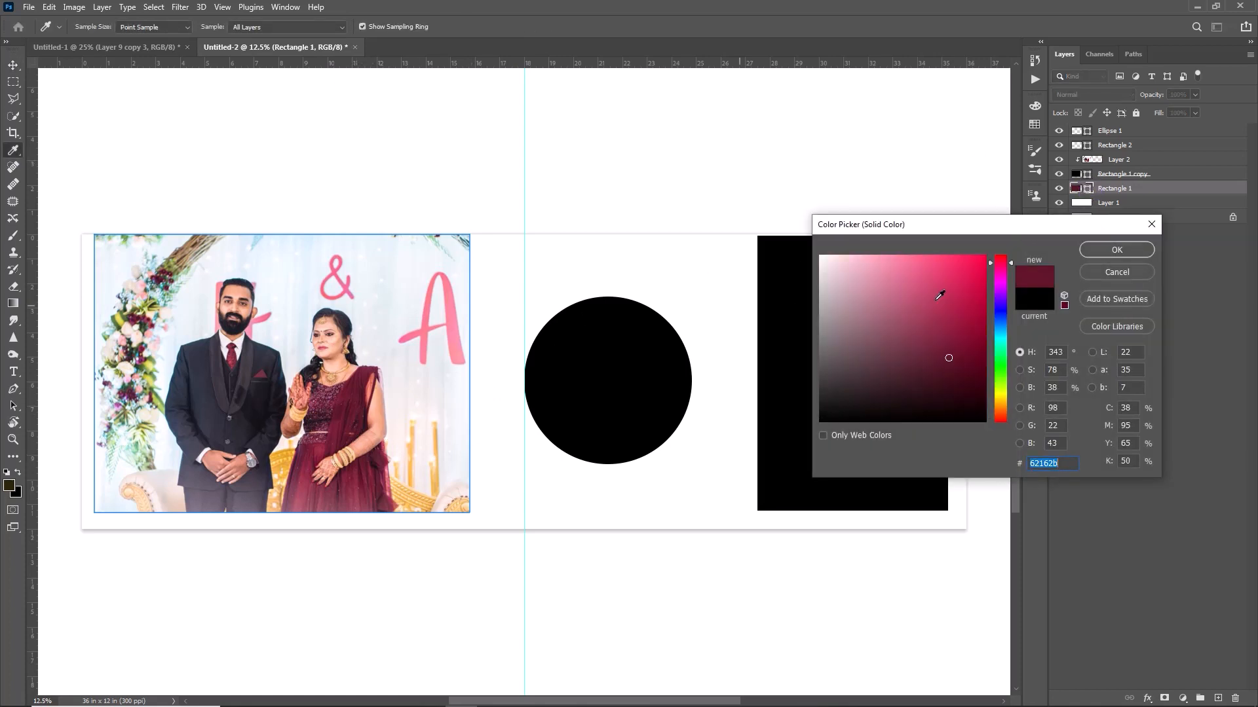
key(Return)
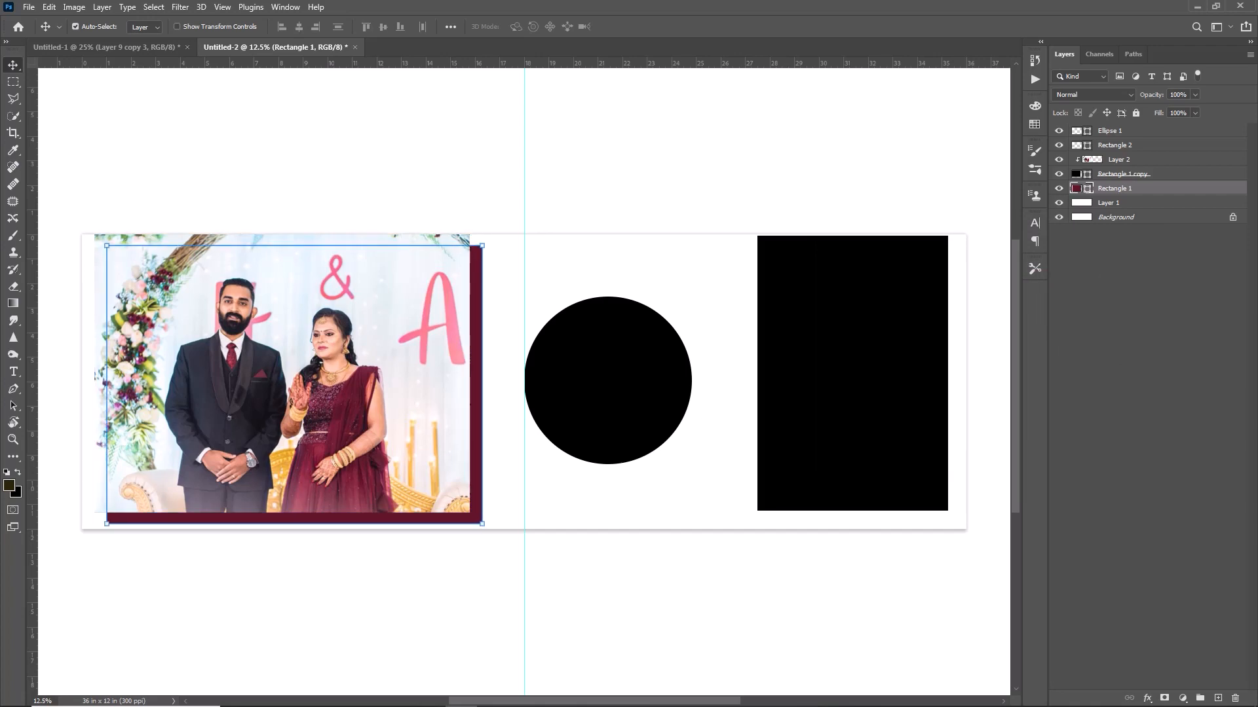
click(1061, 299)
click(29, 7)
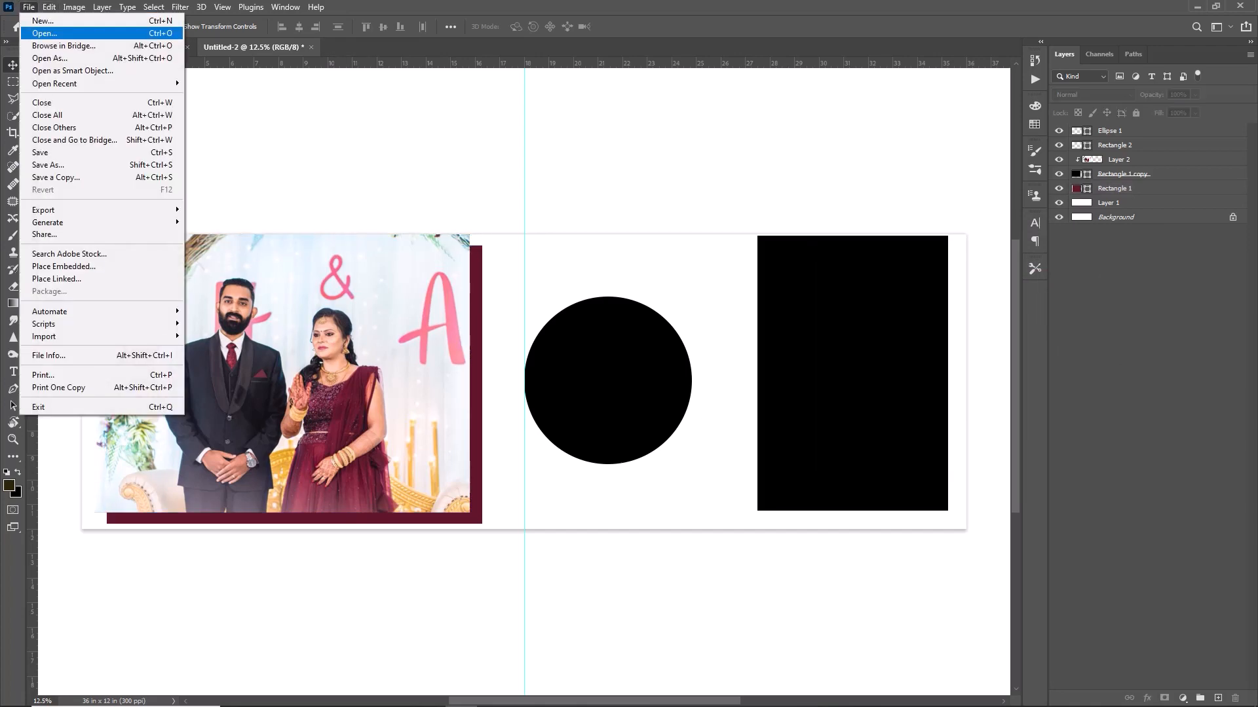
Open the DSC1977 portrait, cut the whole image, and close it without saving.
click(44, 33)
click(140, 108)
click(454, 108)
click(524, 333)
key(ctrl+a)
key(ctrl+x)
key(ctrl+w)
click(621, 271)
Paste the portrait, scale it over the circle, and clip it to the circle.
key(ctrl+v)
key(ctrl+t)
drag(609, 385, 693, 512)
drag(639, 400, 703, 398)
key(Return)
alt+click(1104, 137)
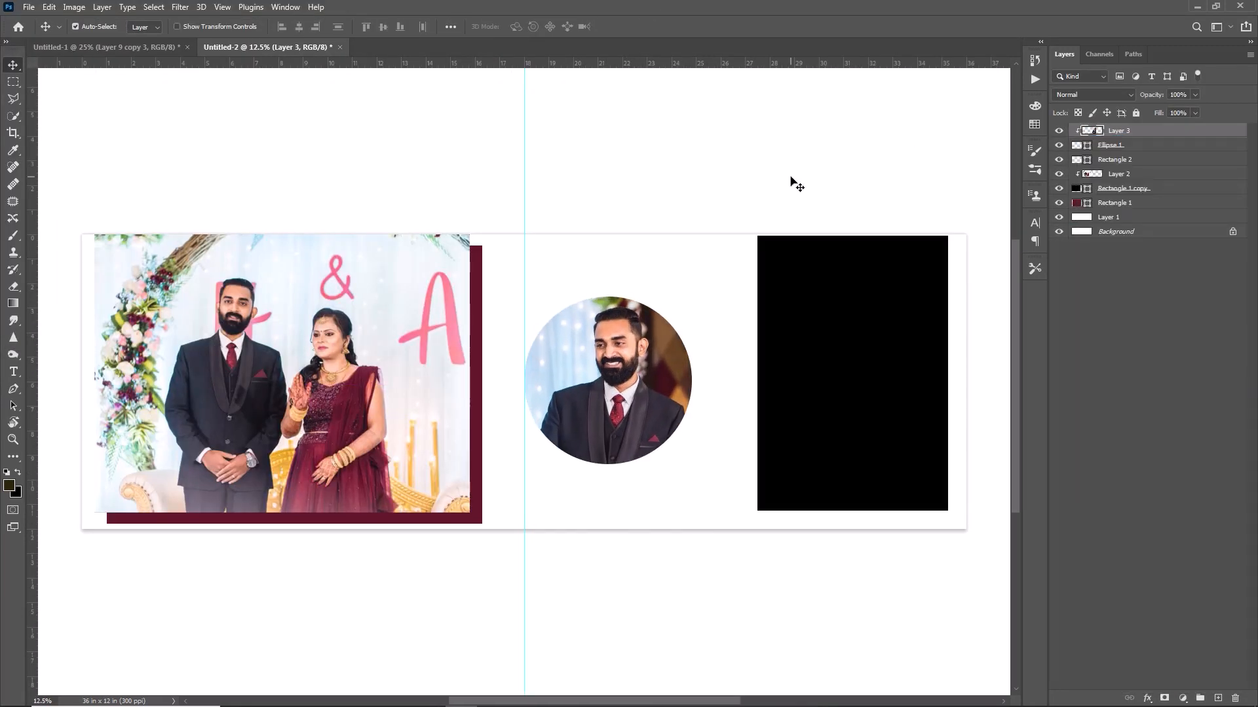
Open DSC1532, cut the whole photo, close it, and paste it into the spread.
click(787, 310)
key(ctrl+o)
double_click(292, 108)
key(ctrl+a)
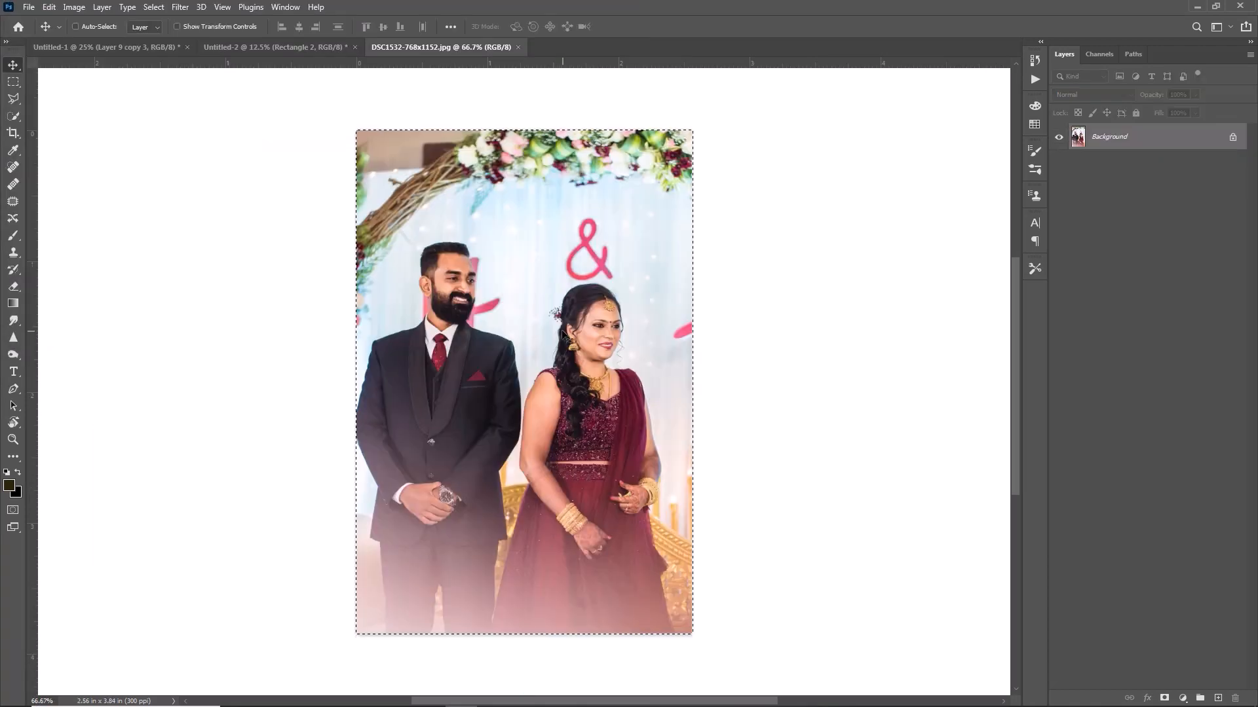
key(ctrl+x)
key(ctrl+w)
key(ctrl+v)
Fit the DSC1532 photo over the right rectangle, clip it, and duplicate Rectangle 2.
drag(511, 372, 772, 274)
key(ctrl+t)
drag(821, 330, 972, 490)
key(Return)
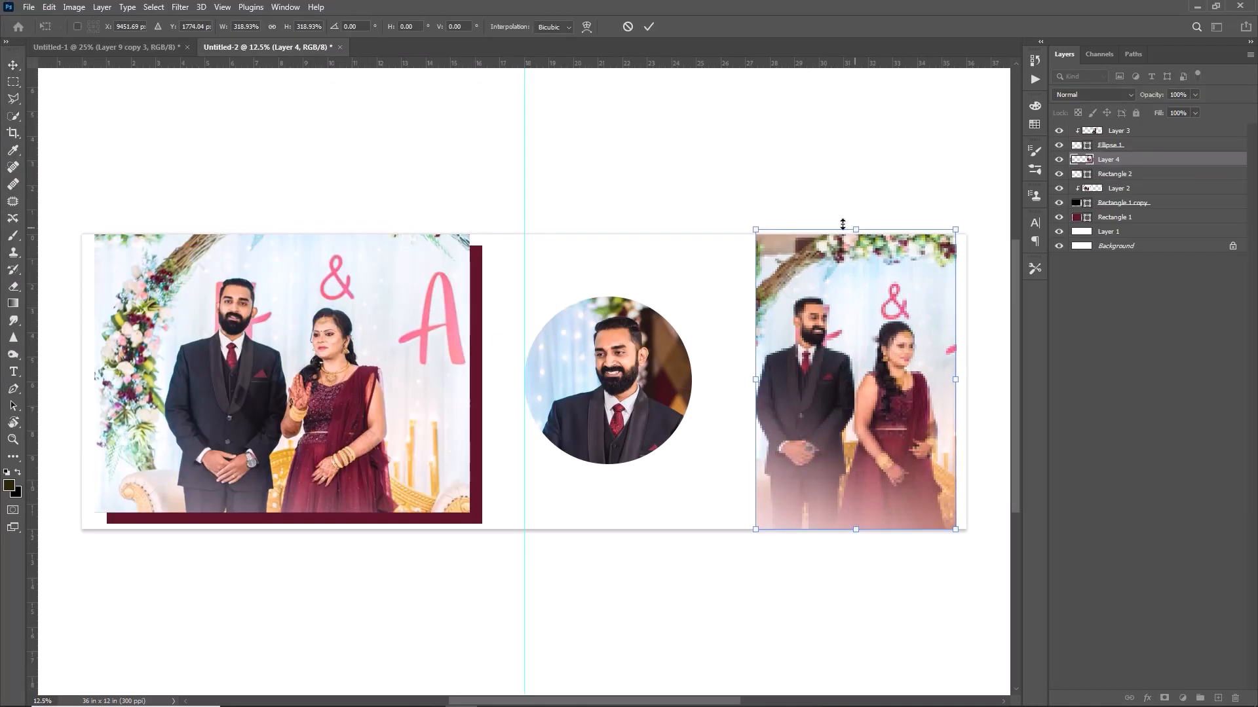
right_click(1133, 160)
click(1022, 402)
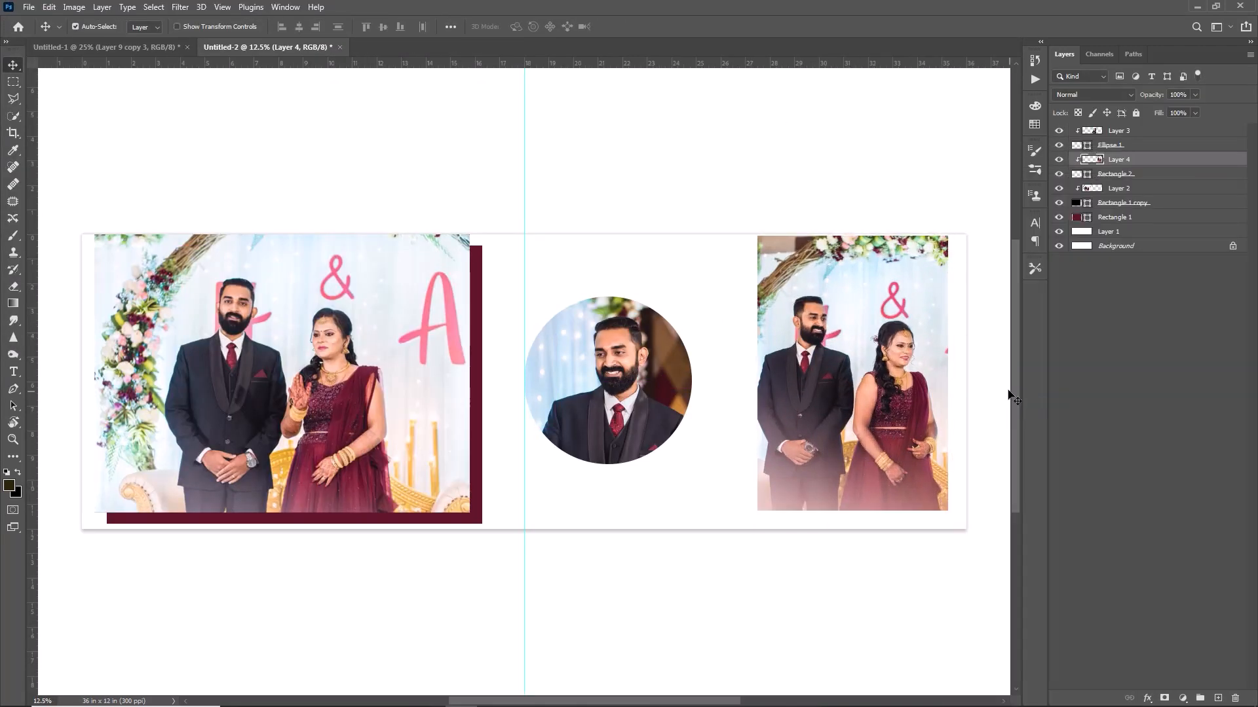
click(1109, 176)
key(ctrl+j)
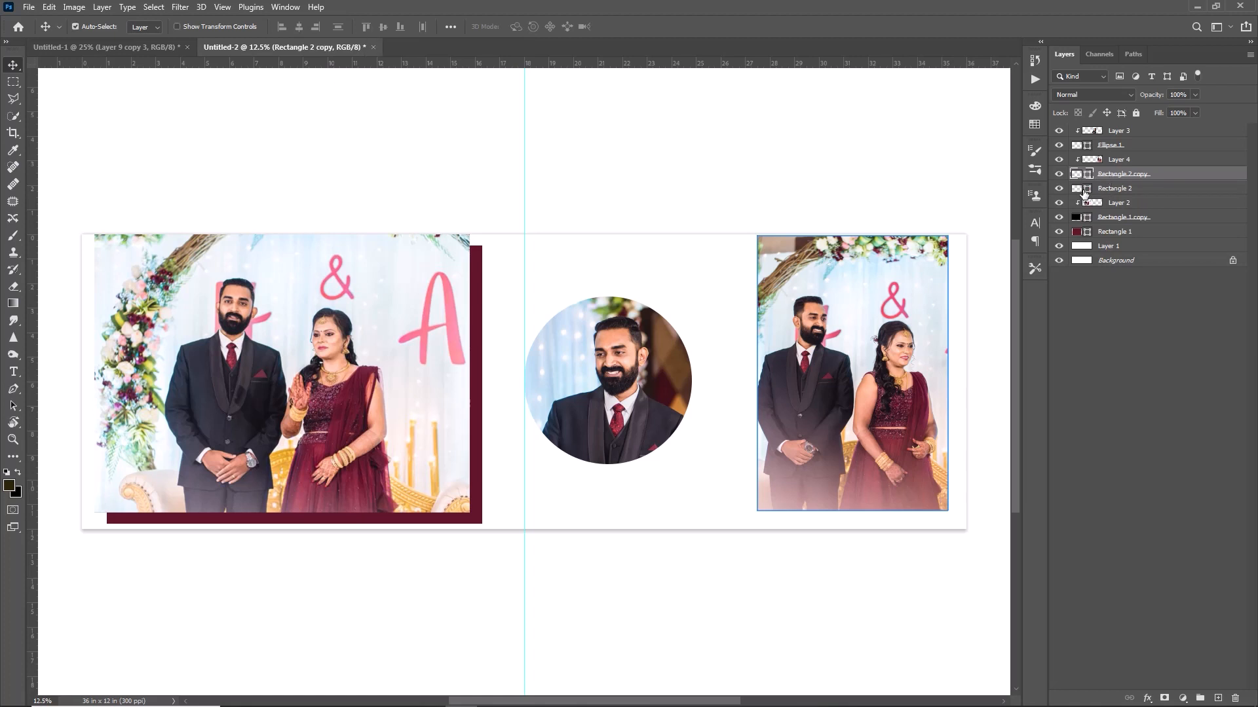
Recolour Rectangle 2 maroon 62162b, sampled from the left frame bar.
click(1089, 190)
double_click(1089, 190)
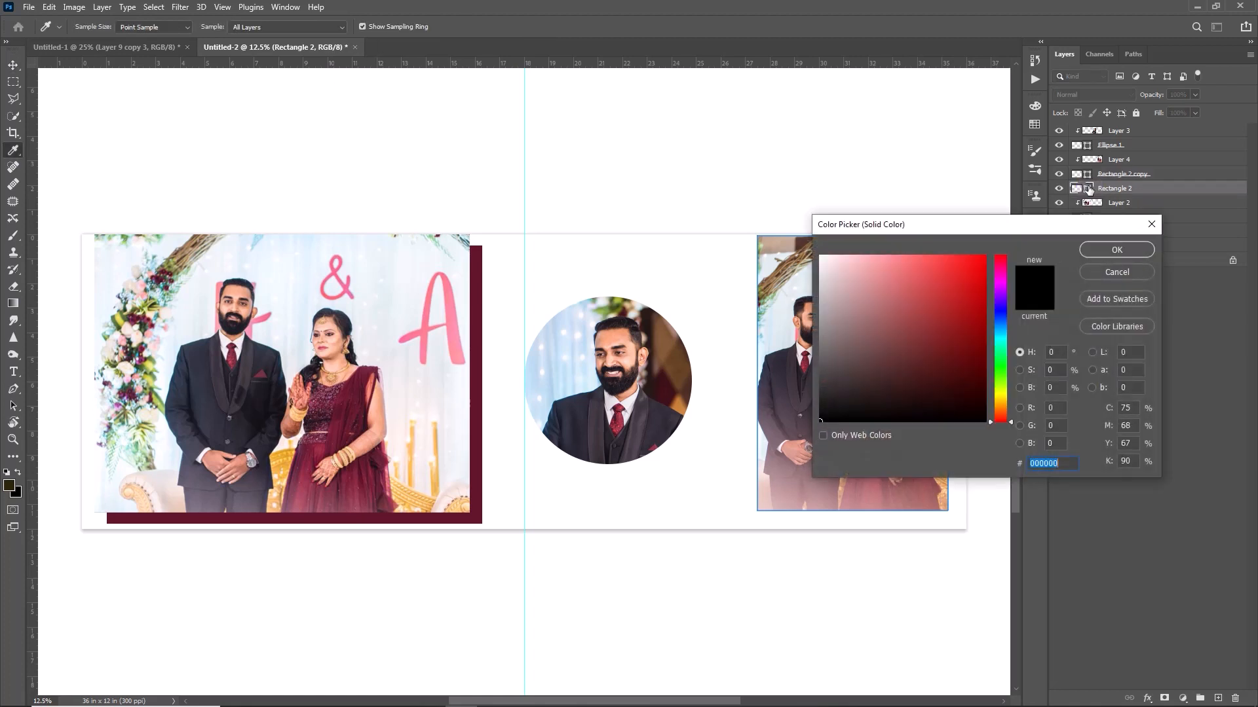
drag(971, 221, 1057, 67)
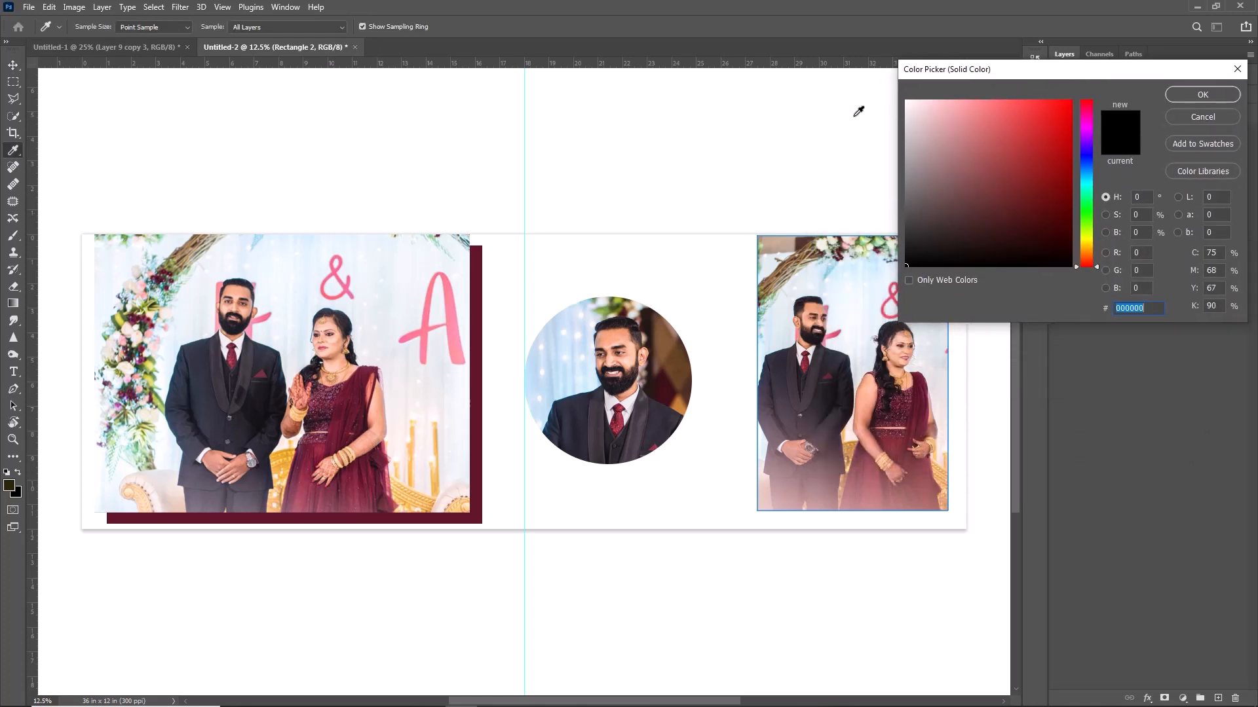
click(478, 367)
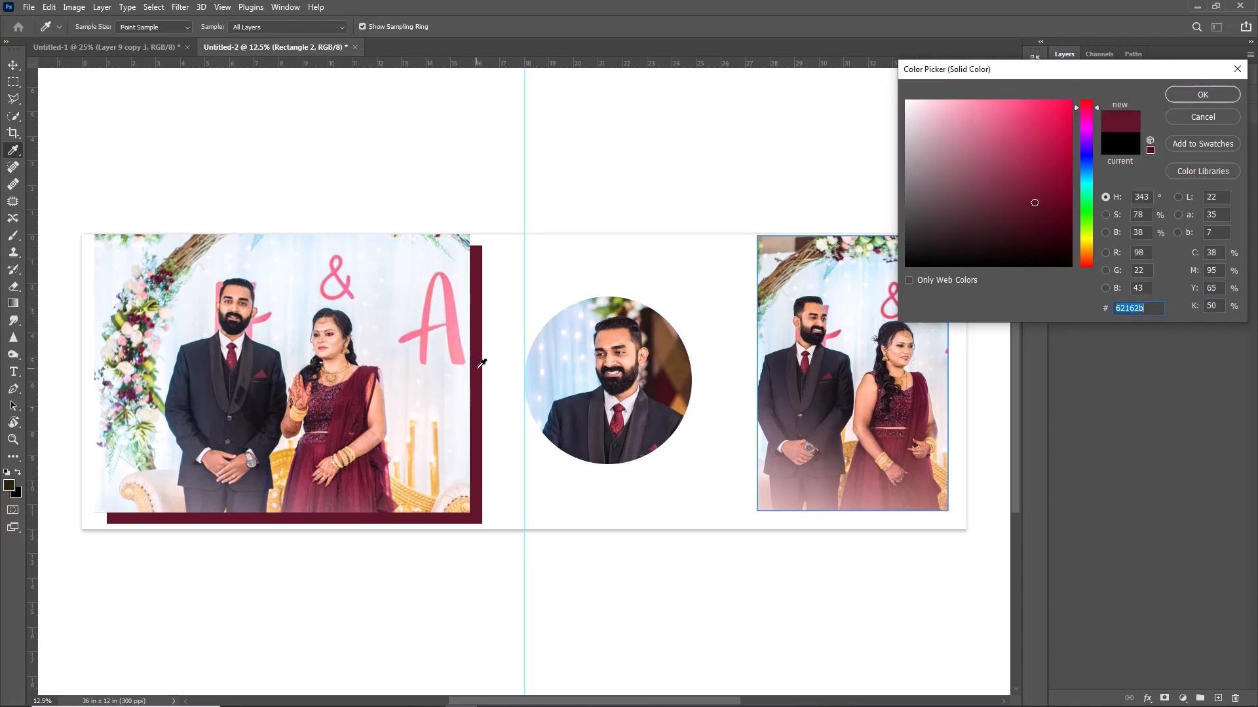
key(Return)
Shift the maroon rectangle down-left behind the right photo as a frame.
key(v)
drag(771, 448, 758, 459)
click(640, 411)
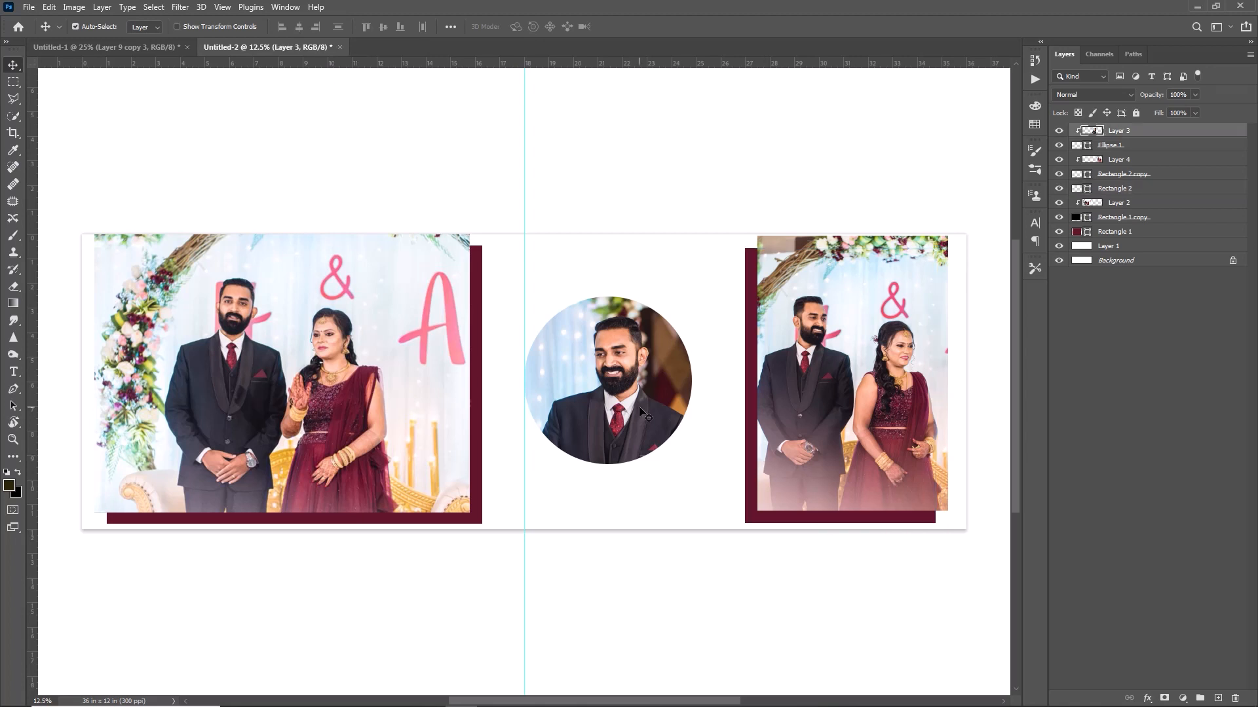
click(1103, 145)
Duplicate the circle and nudge the lower original slightly with Shift+arrow keys.
key(ctrl+j)
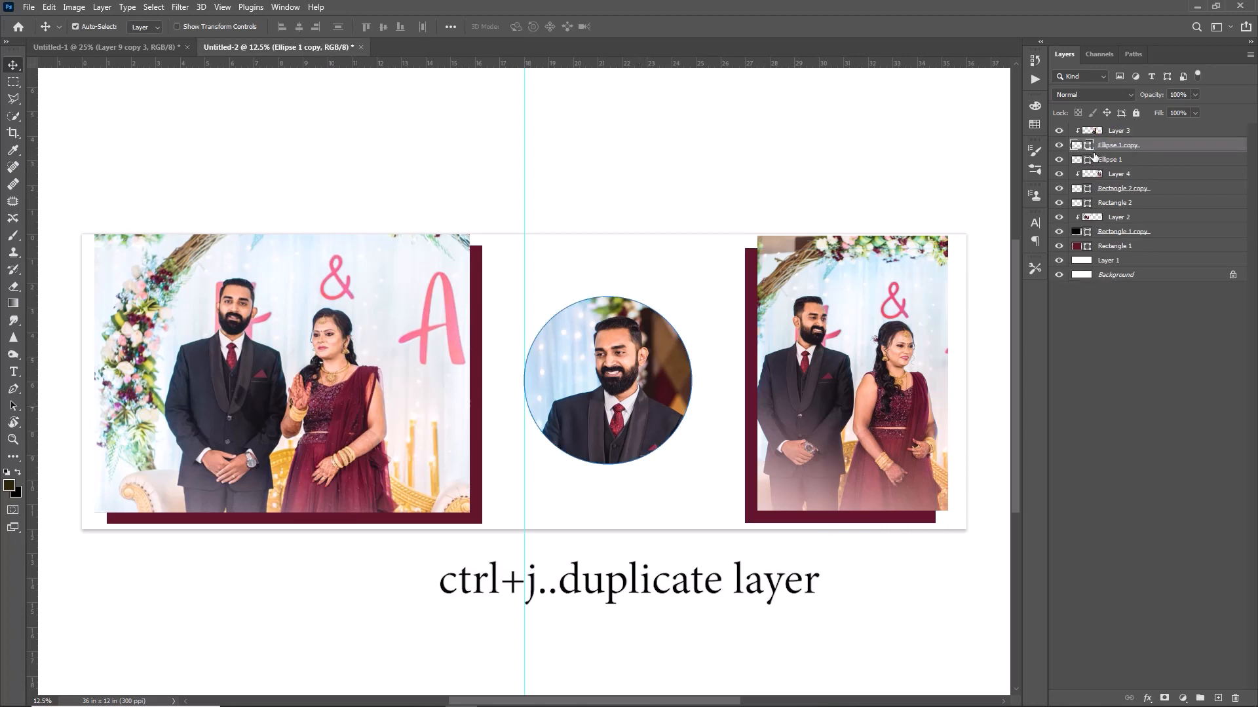
click(1110, 164)
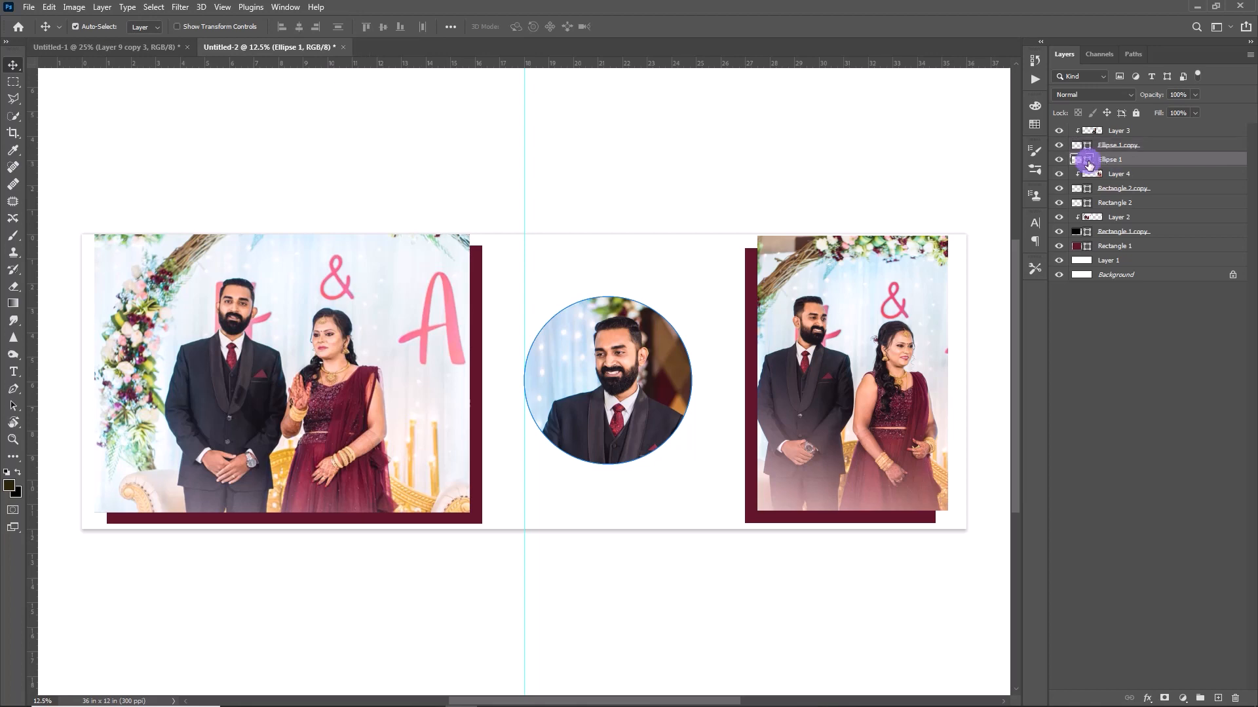
double_click(1089, 163)
click(1201, 89)
key(shift+Down)
key(shift+Down)
key(shift+Down)
key(shift+Down)
key(shift+Down)
key(shift+Down)
key(shift+Down)
key(shift+Down)
key(shift+Left)
key(shift+Left)
key(shift+Left)
key(shift+Left)
key(shift+Left)
key(shift+Left)
key(shift+Left)
key(shift+Right)
key(shift+Right)
key(shift+Right)
key(shift+Right)
key(shift+Right)
key(shift+Right)
key(shift+Right)
key(shift+Right)
key(shift+Right)
key(shift+Right)
key(shift+Right)
key(shift+Right)
key(shift+Right)
key(shift+Right)
key(shift+Right)
key(shift+Right)
key(shift+Right)
key(shift+Right)
key(shift+Right)
key(shift+Right)
key(shift+Right)
key(shift+Up)
key(shift+Up)
key(shift+Up)
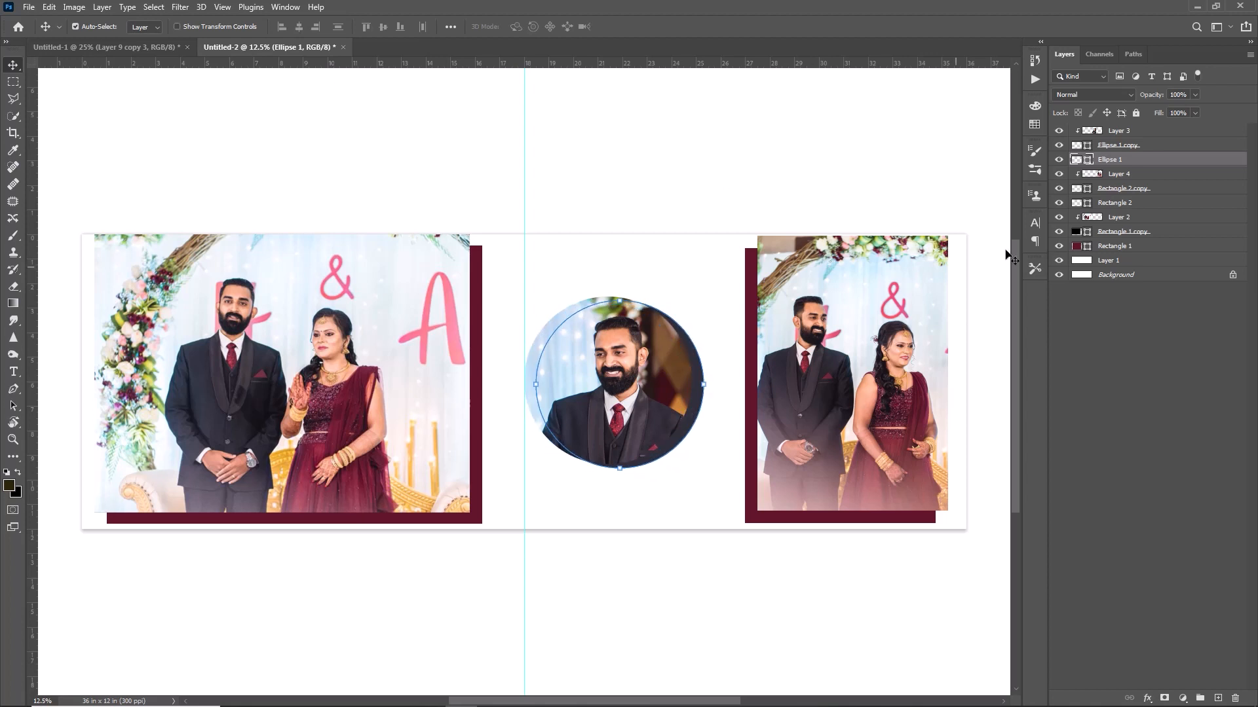
Fill the lower circle pale blue bfdde9 so it rings the portrait.
double_click(1087, 161)
click(951, 131)
mouse_move(936, 124)
mouse_down()
mouse_move(936, 101)
mouse_move(934, 115)
mouse_up()
click(1220, 93)
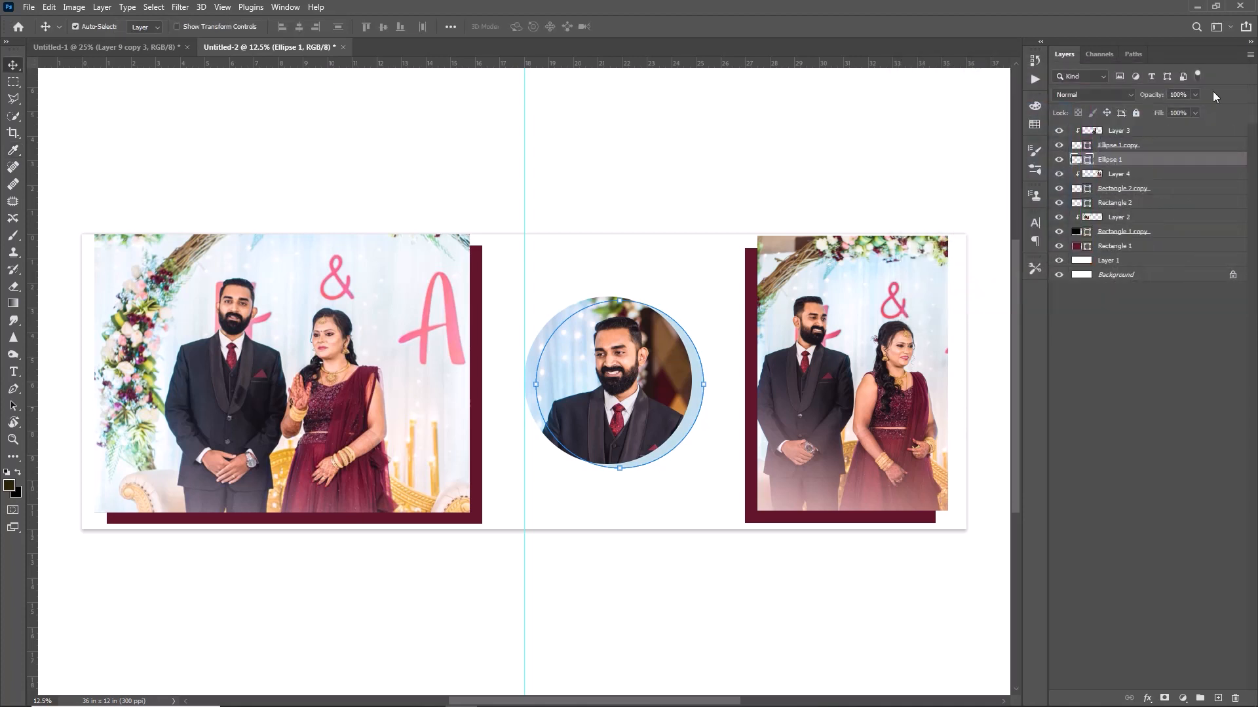
Give the pale blue ring a soft black drop shadow with more distance and lower opacity.
double_click(1157, 157)
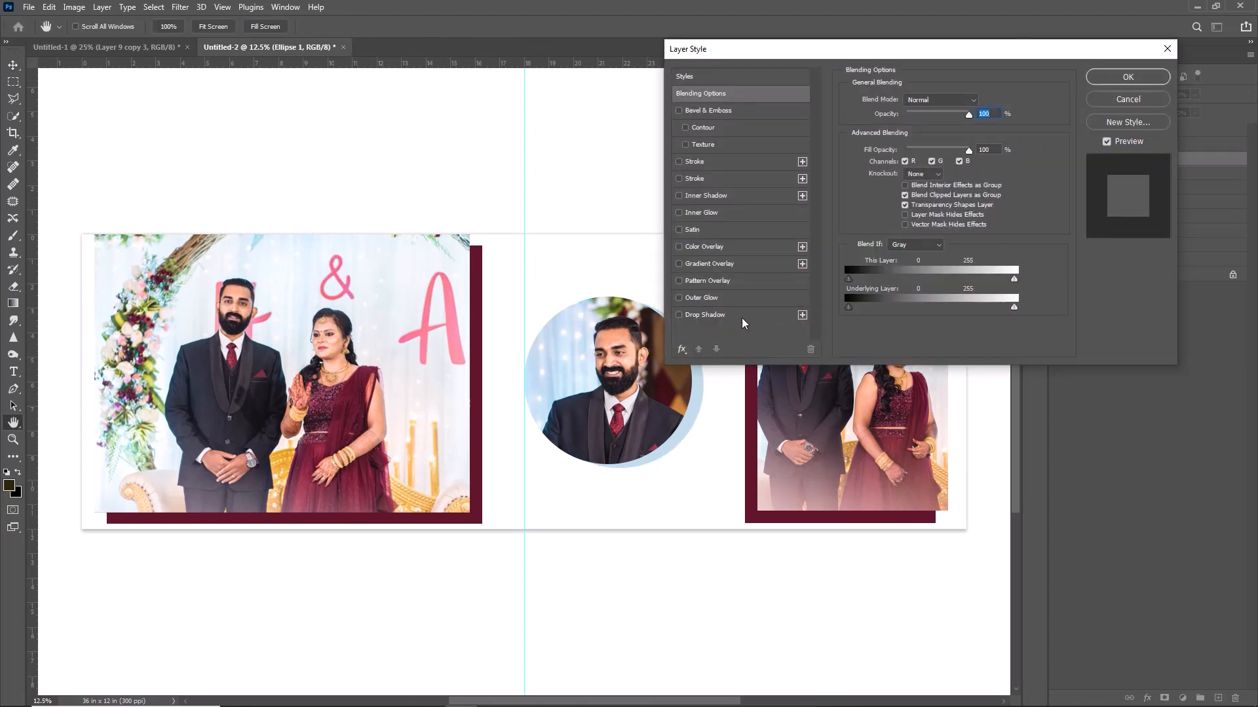
click(742, 317)
drag(796, 56, 925, 38)
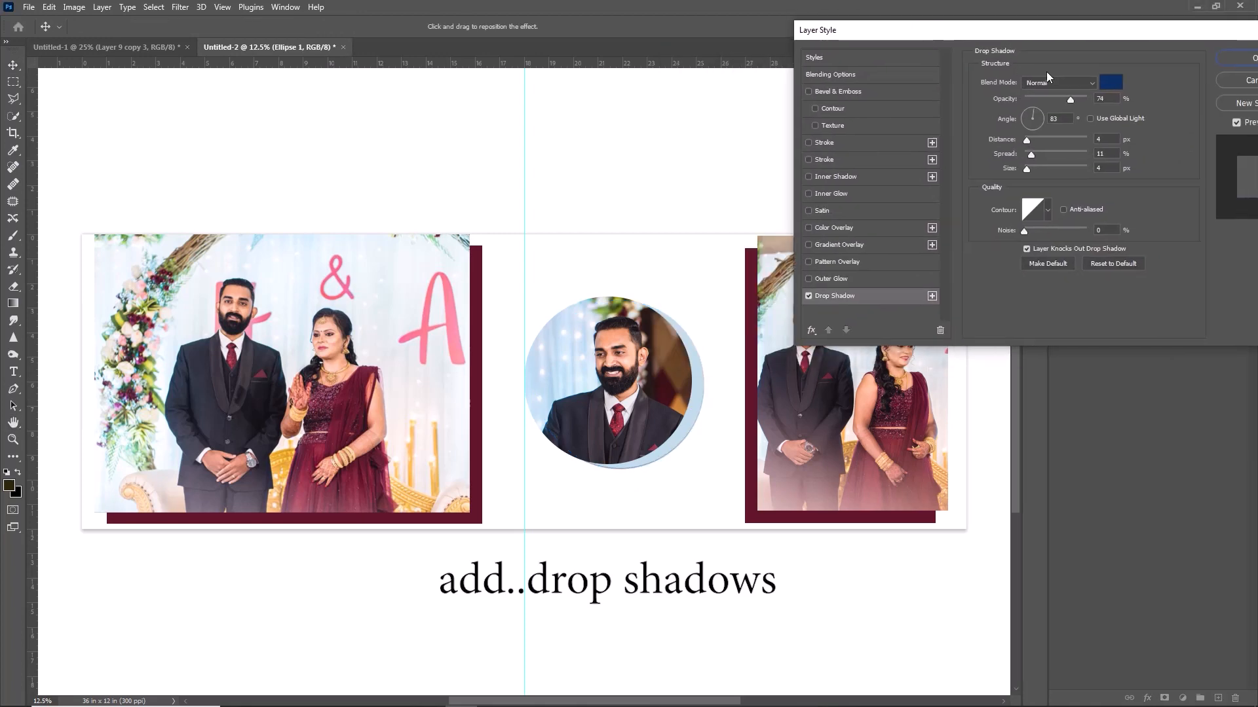
mouse_move(1026, 140)
mouse_down()
mouse_move(1072, 154)
mouse_move(1044, 168)
mouse_move(1034, 138)
mouse_up()
click(1111, 82)
click(1058, 264)
click(1200, 94)
mouse_move(1047, 153)
mouse_down()
mouse_move(1086, 154)
mouse_move(1062, 153)
mouse_up()
drag(1069, 99, 1043, 120)
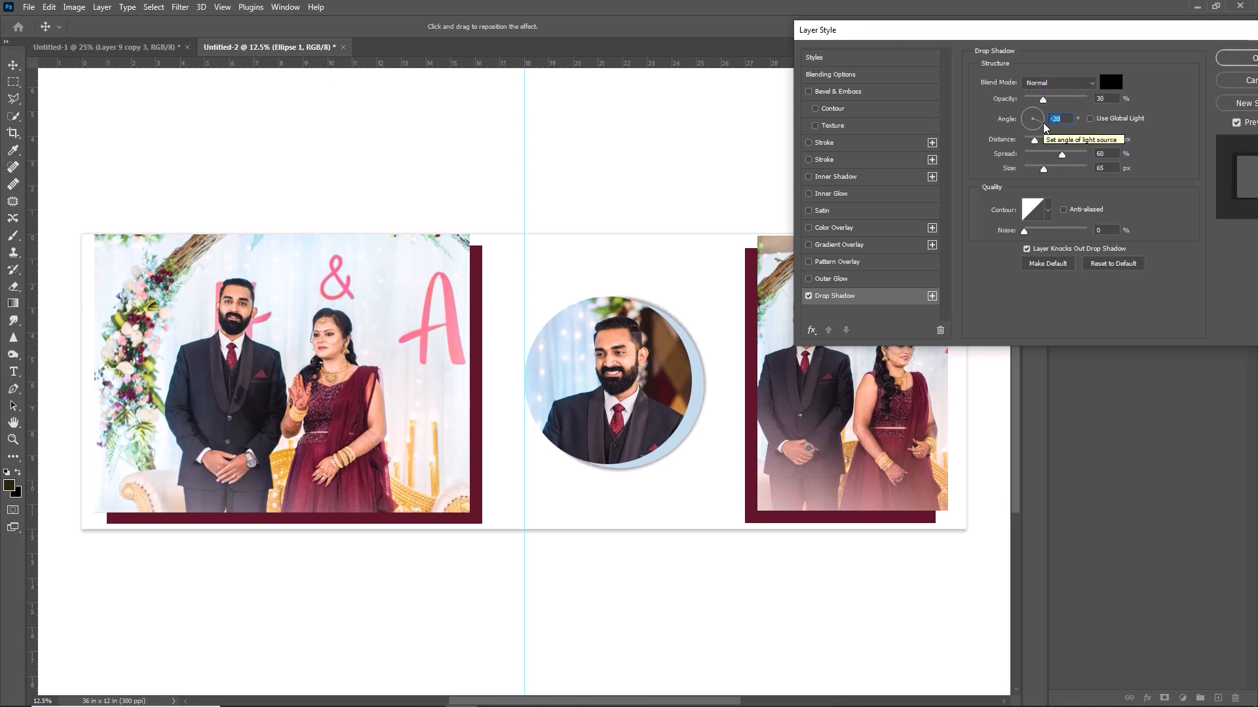
click(1240, 60)
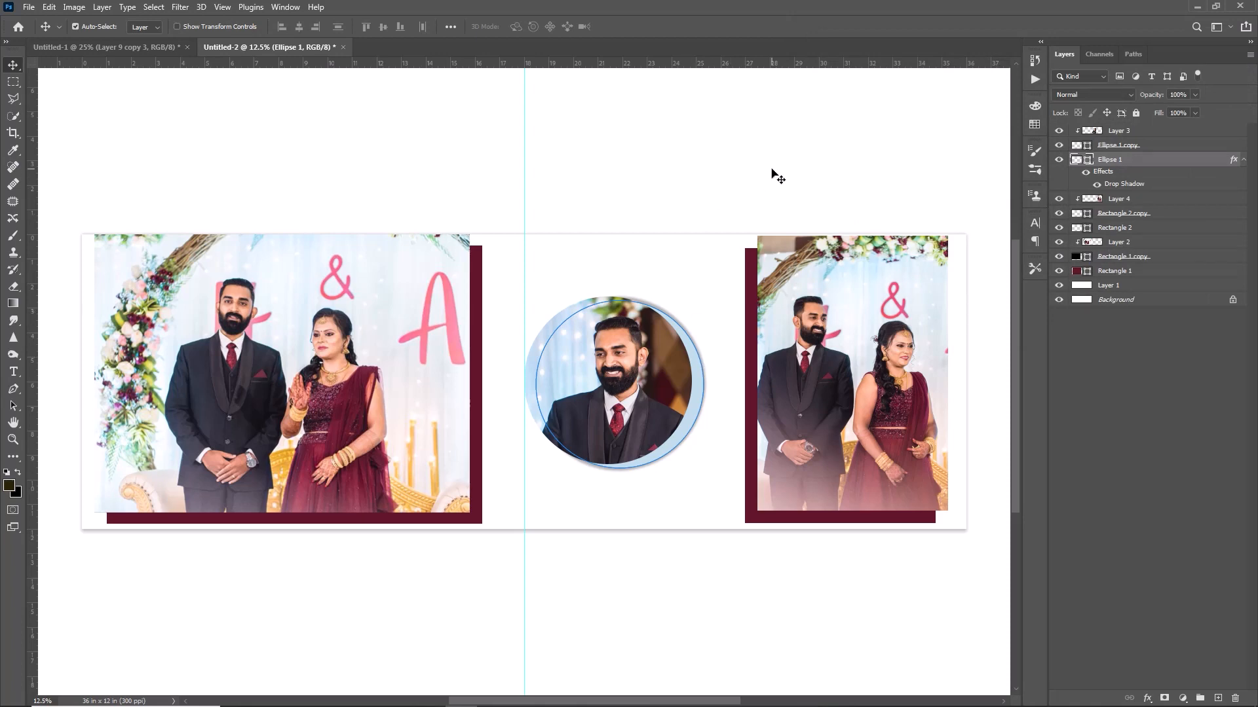
click(652, 374)
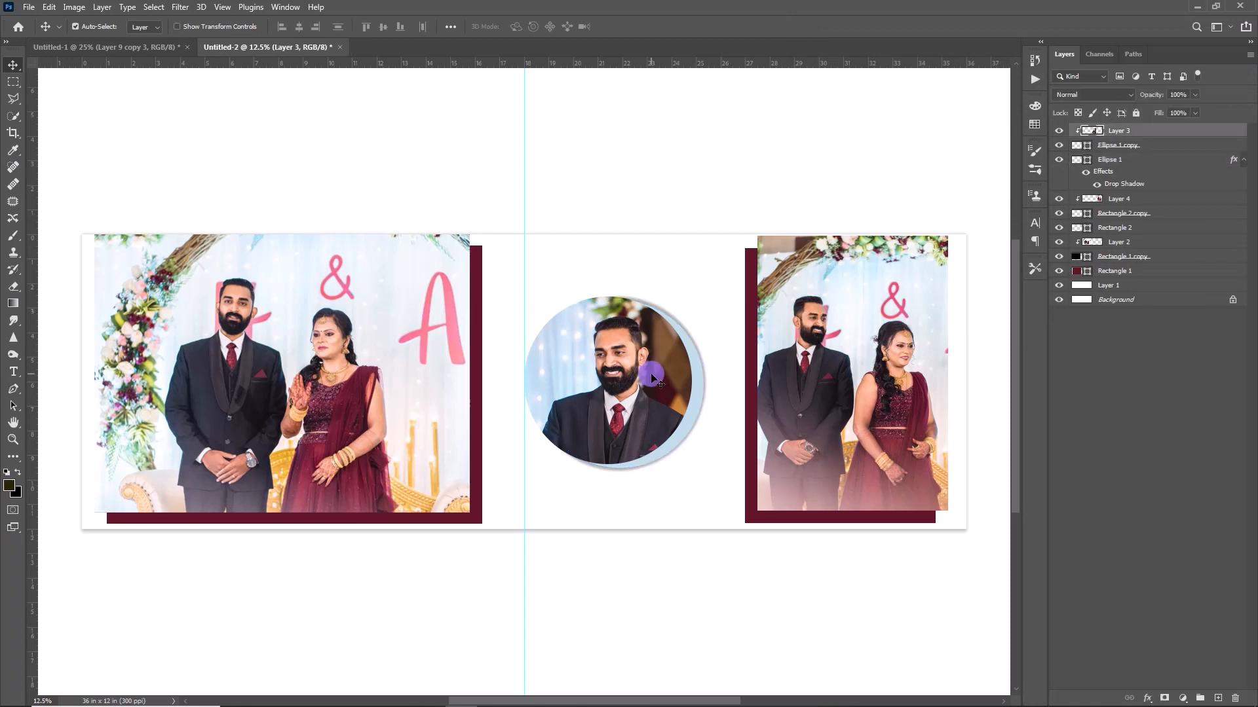
Add a drop shadow to the portrait circle, angled at 155°.
click(1138, 147)
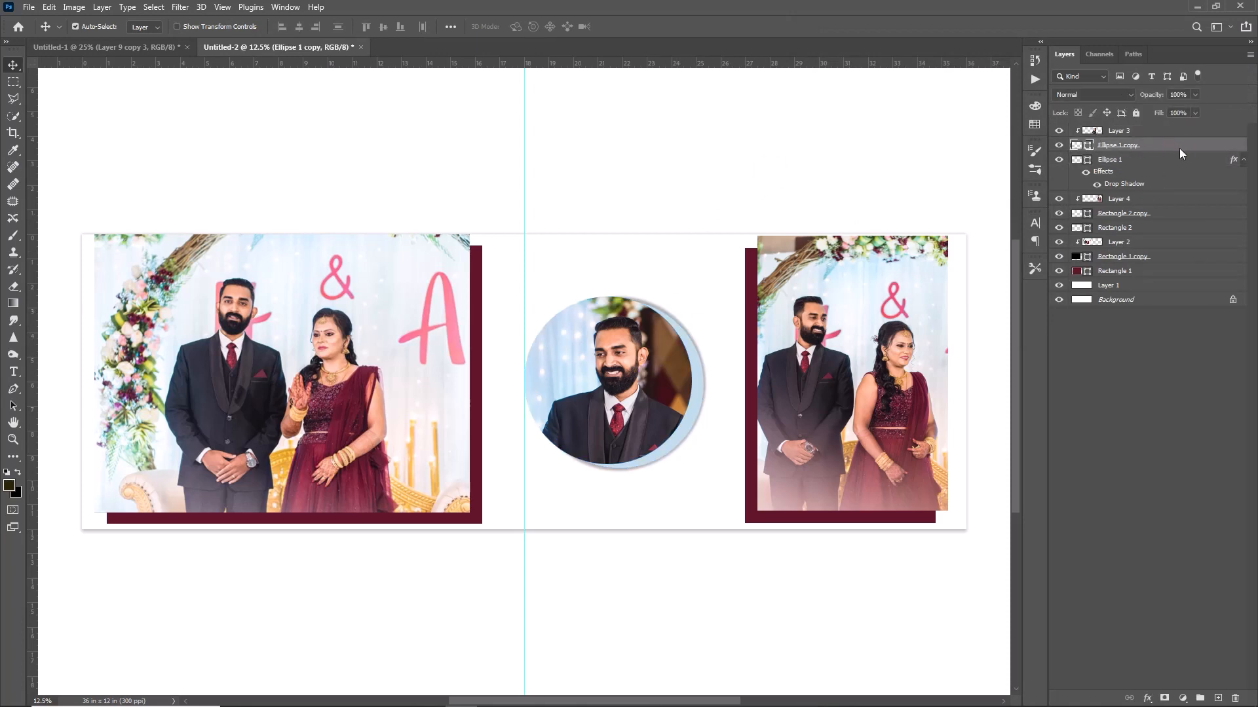
double_click(1179, 148)
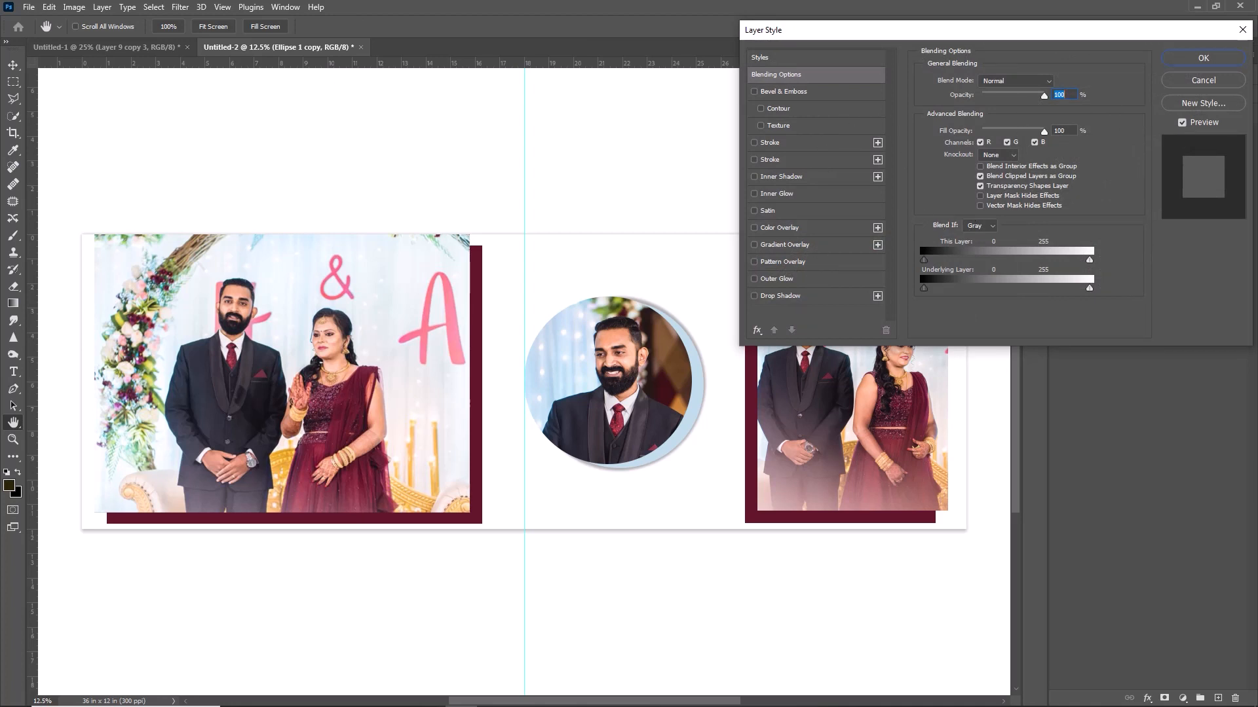
click(816, 300)
click(968, 120)
drag(989, 98, 984, 98)
mouse_move(980, 140)
mouse_down()
mouse_move(1009, 141)
mouse_move(960, 153)
mouse_move(974, 164)
mouse_move(1005, 140)
mouse_up()
click(996, 97)
click(970, 114)
click(969, 119)
drag(994, 154, 1000, 154)
drag(974, 165, 977, 163)
click(970, 116)
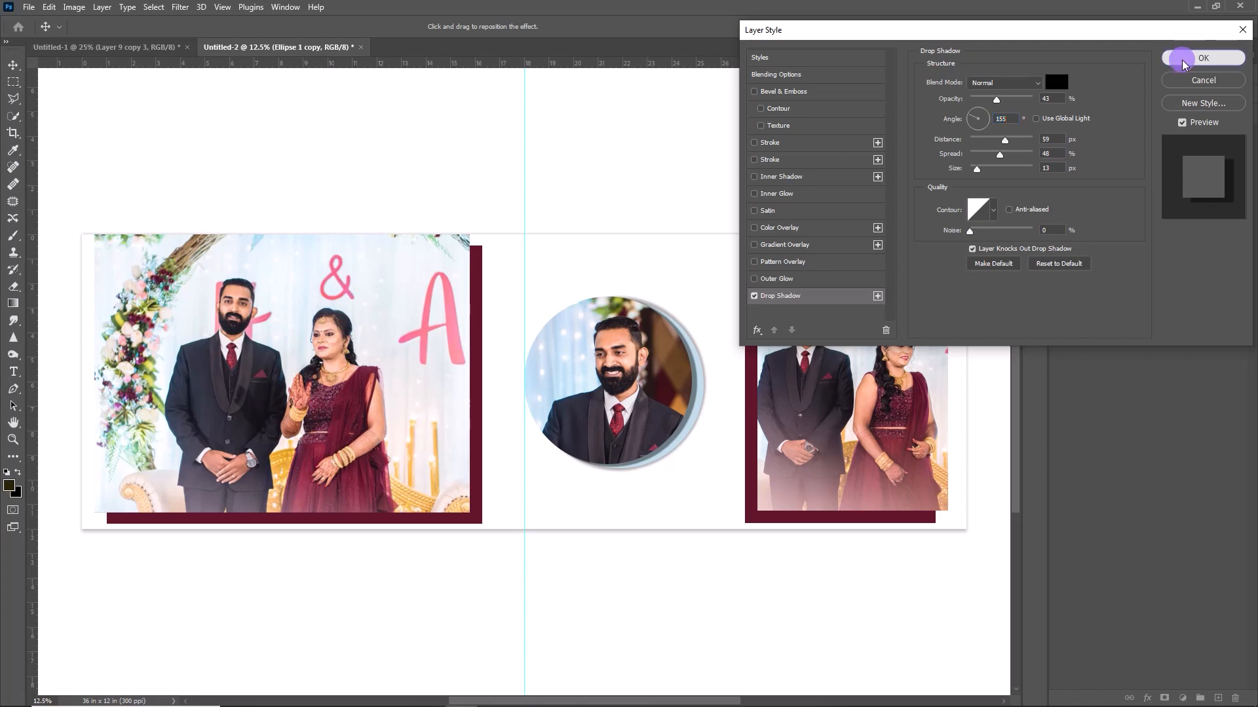
click(1202, 58)
click(750, 373)
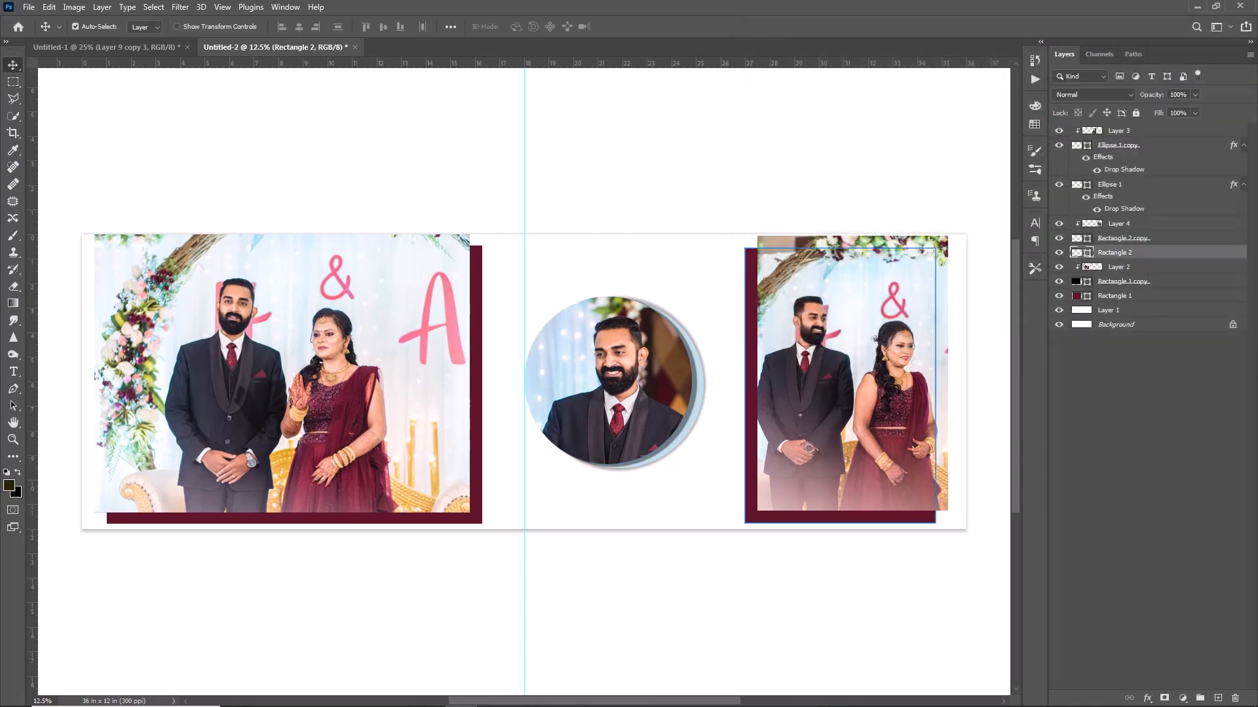
Add a soft, far-reaching drop shadow to the right maroon frame, Rectangle 2.
click(1138, 268)
click(1126, 255)
double_click(1181, 255)
drag(911, 40, 344, 45)
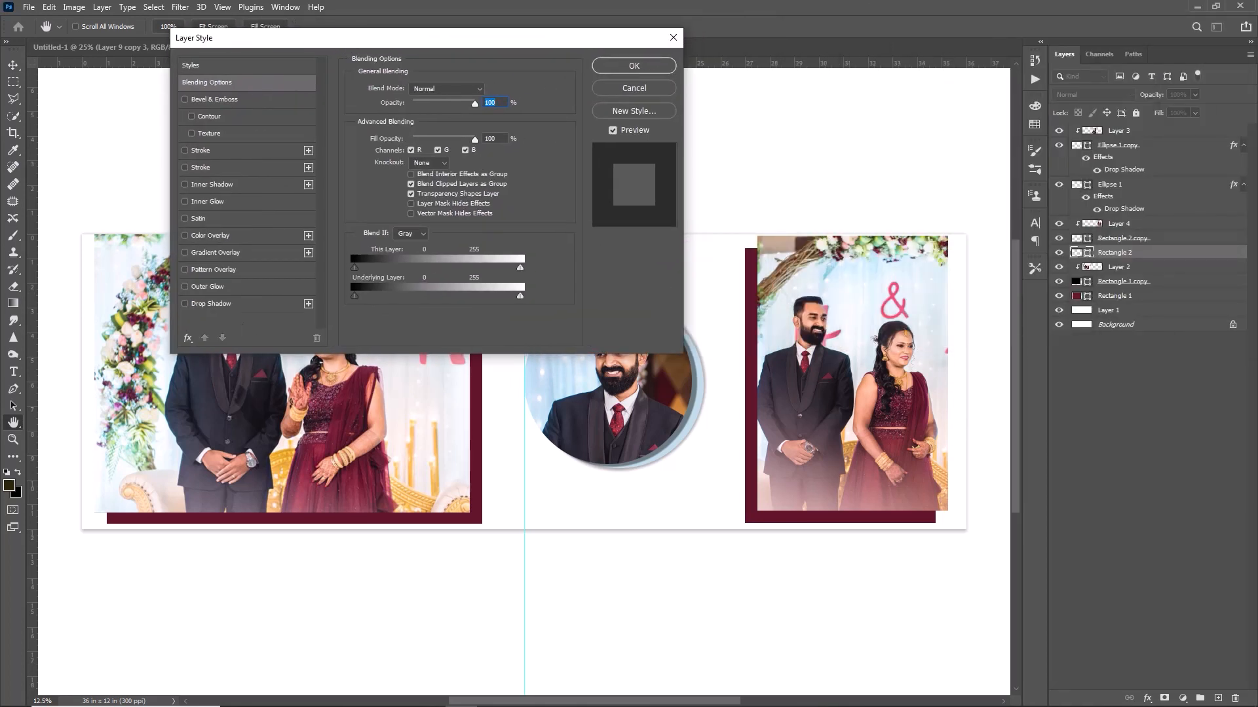
click(211, 304)
drag(409, 177, 425, 181)
drag(435, 162, 433, 160)
drag(437, 150, 436, 177)
drag(405, 129, 402, 133)
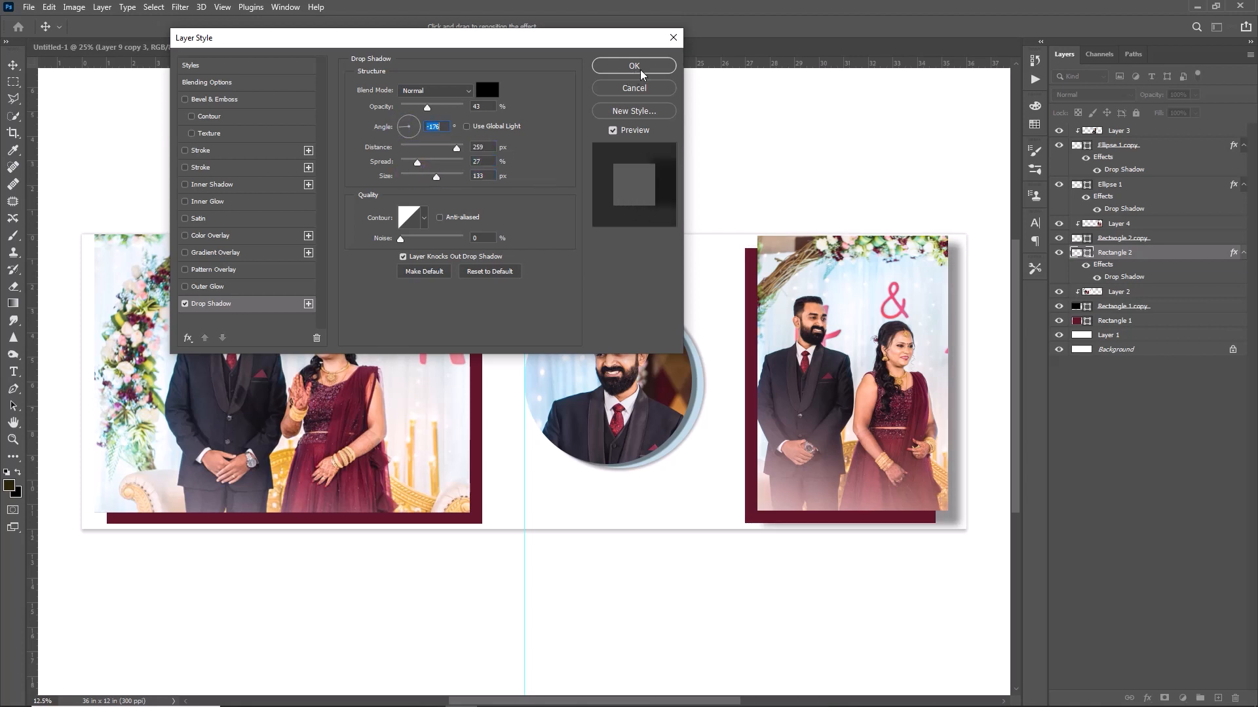
click(656, 67)
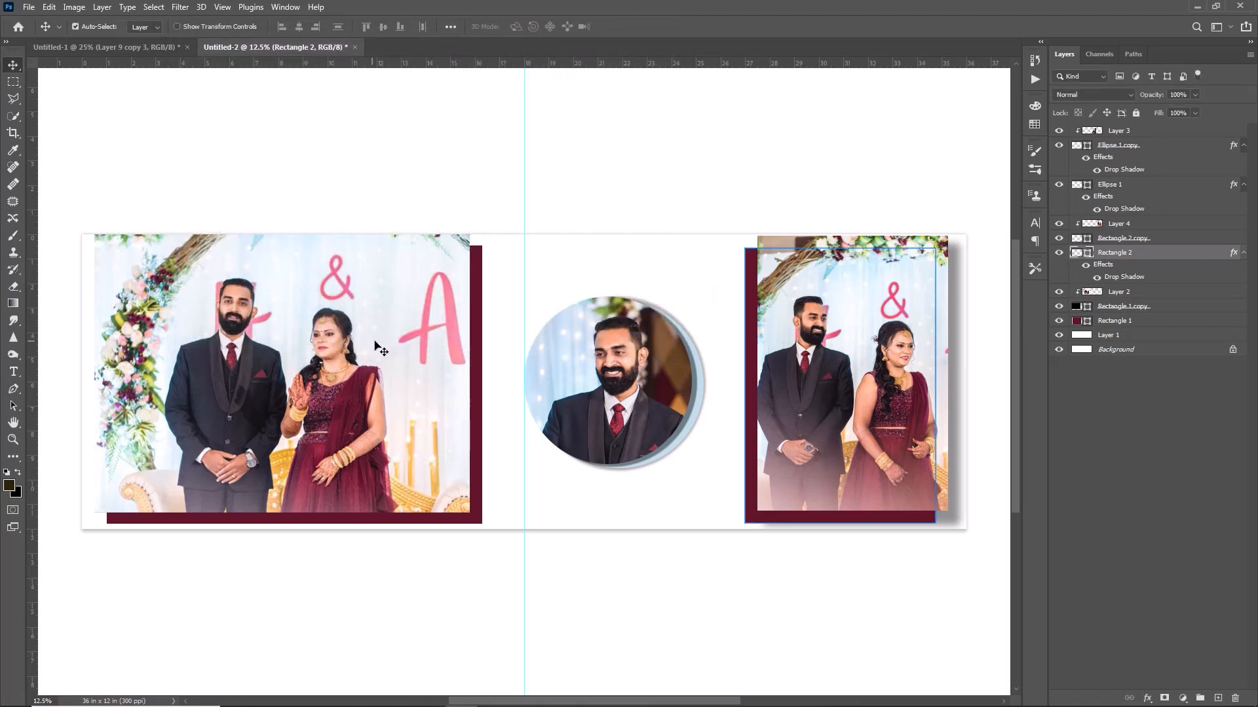
Add a lighter, closer drop shadow to the left maroon frame, Rectangle 1.
click(477, 328)
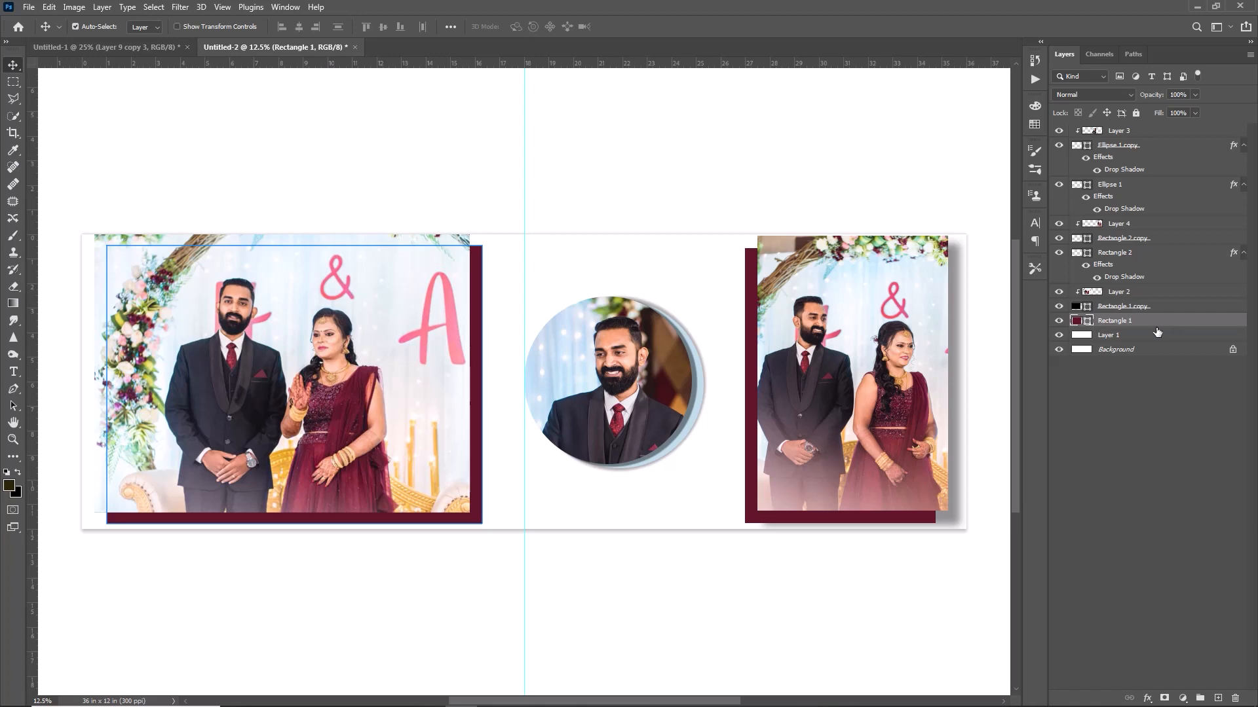
click(1189, 323)
double_click(1190, 324)
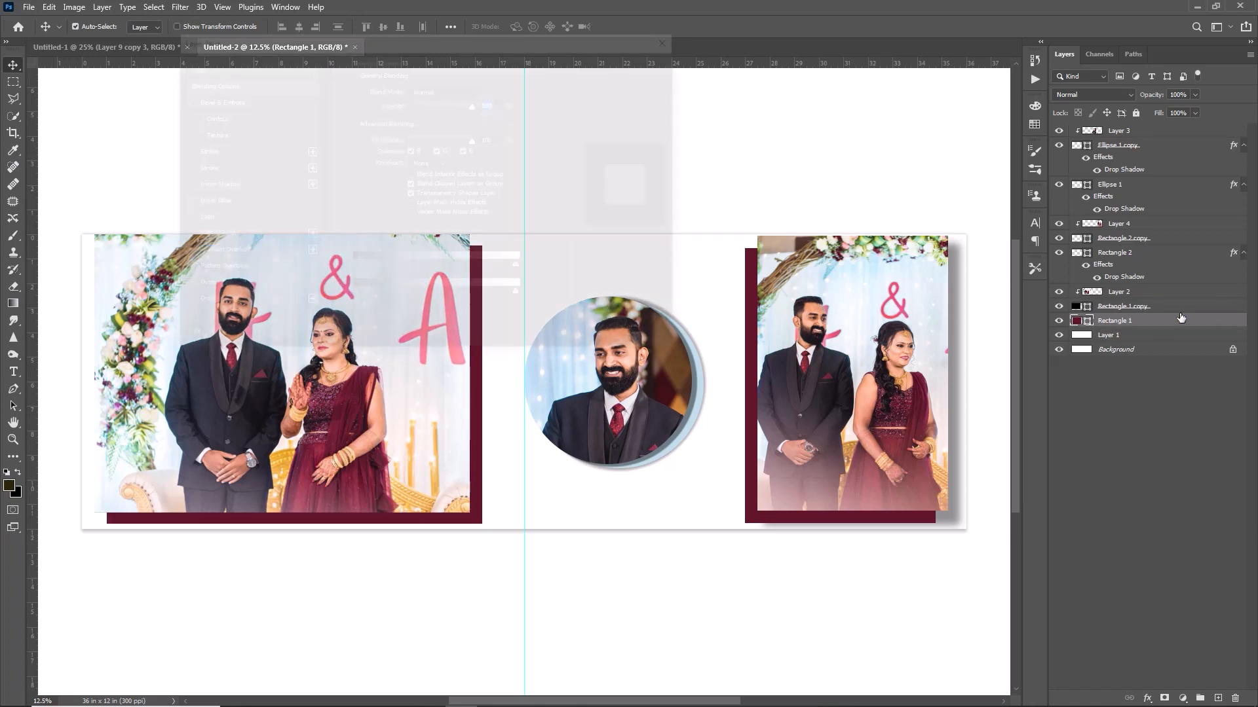
drag(571, 74, 800, 115)
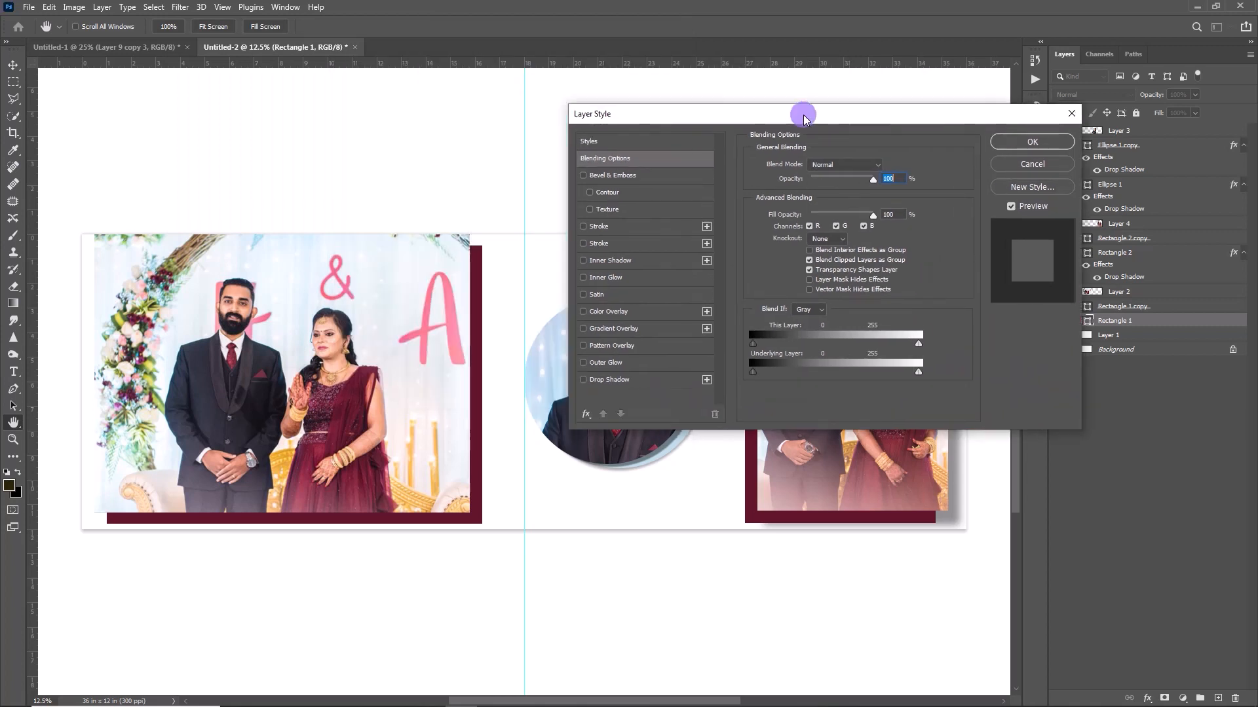
click(645, 381)
drag(854, 224, 851, 253)
drag(826, 184, 821, 184)
drag(852, 224, 845, 224)
click(1032, 143)
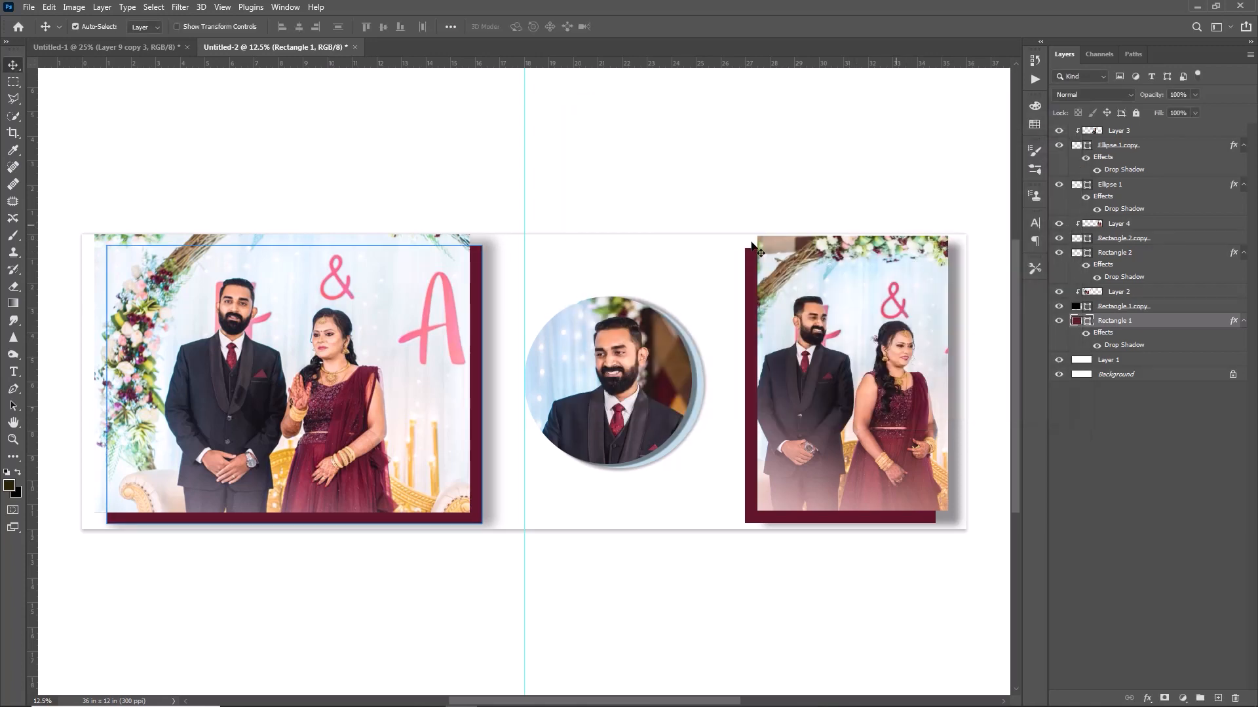
click(29, 6)
click(37, 34)
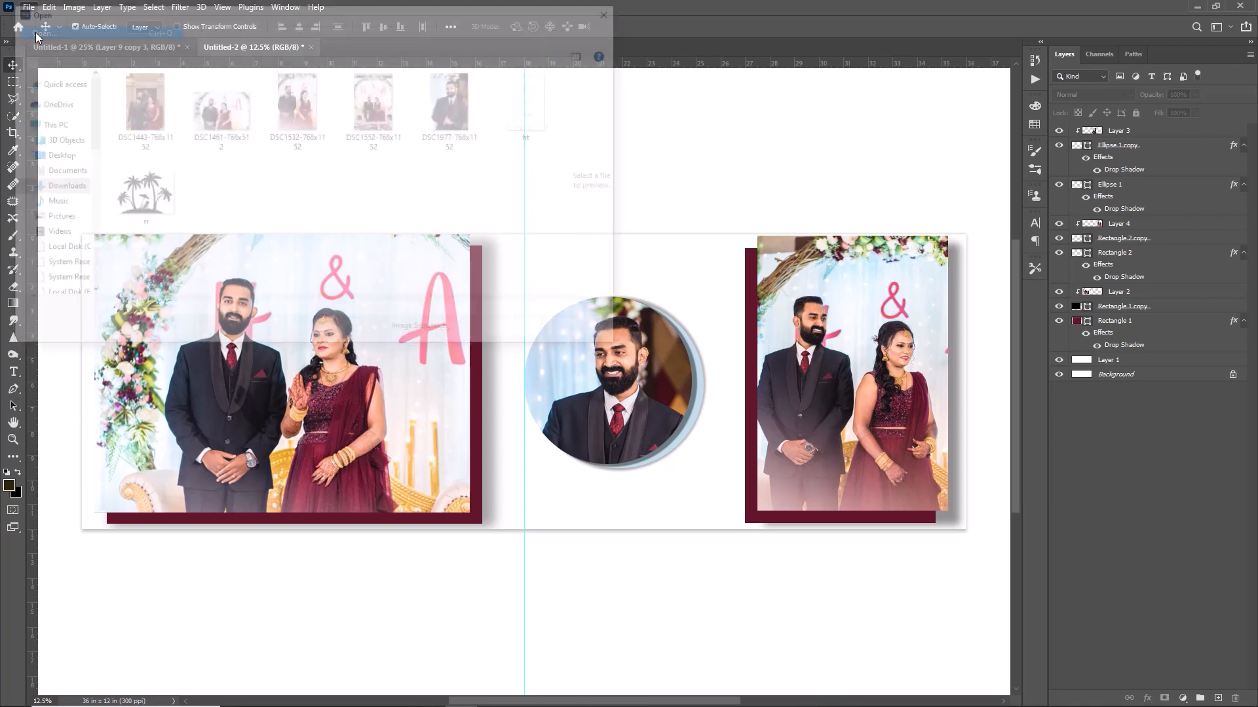
Copy the DSC1443-768x1152 photo, close it unsaved, and paste it into Untitled-2 as Layer 5.
click(140, 103)
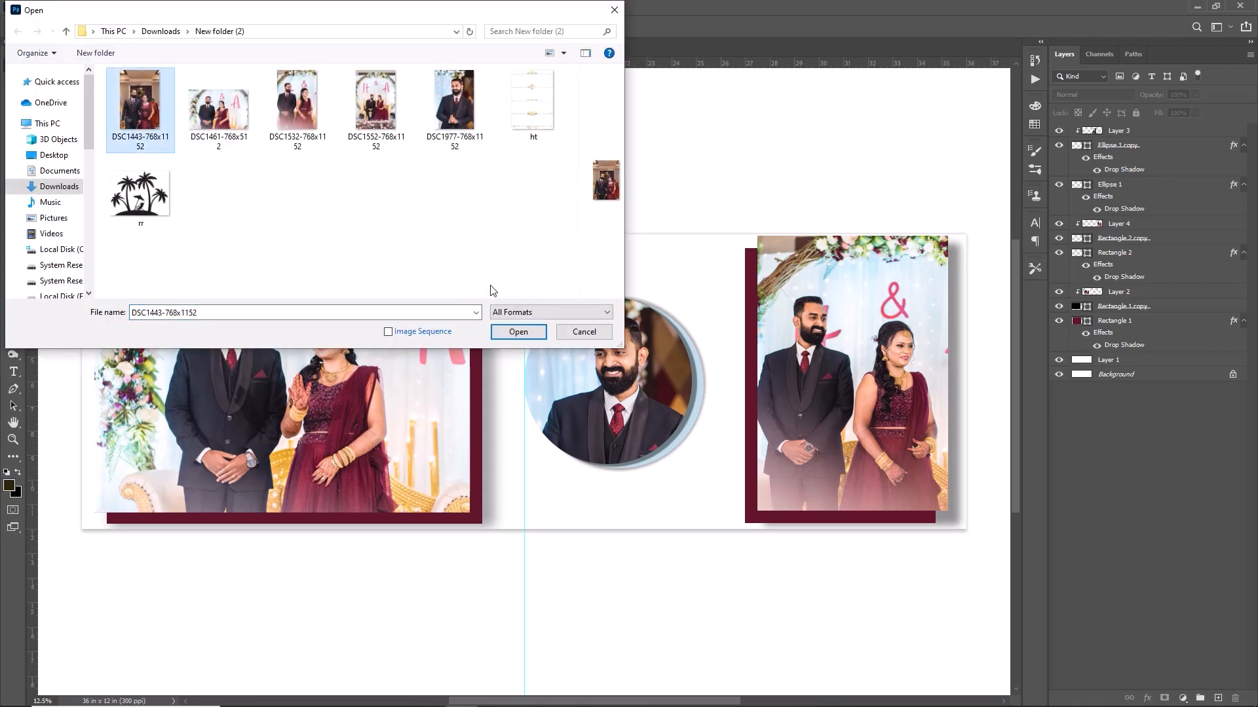
click(528, 335)
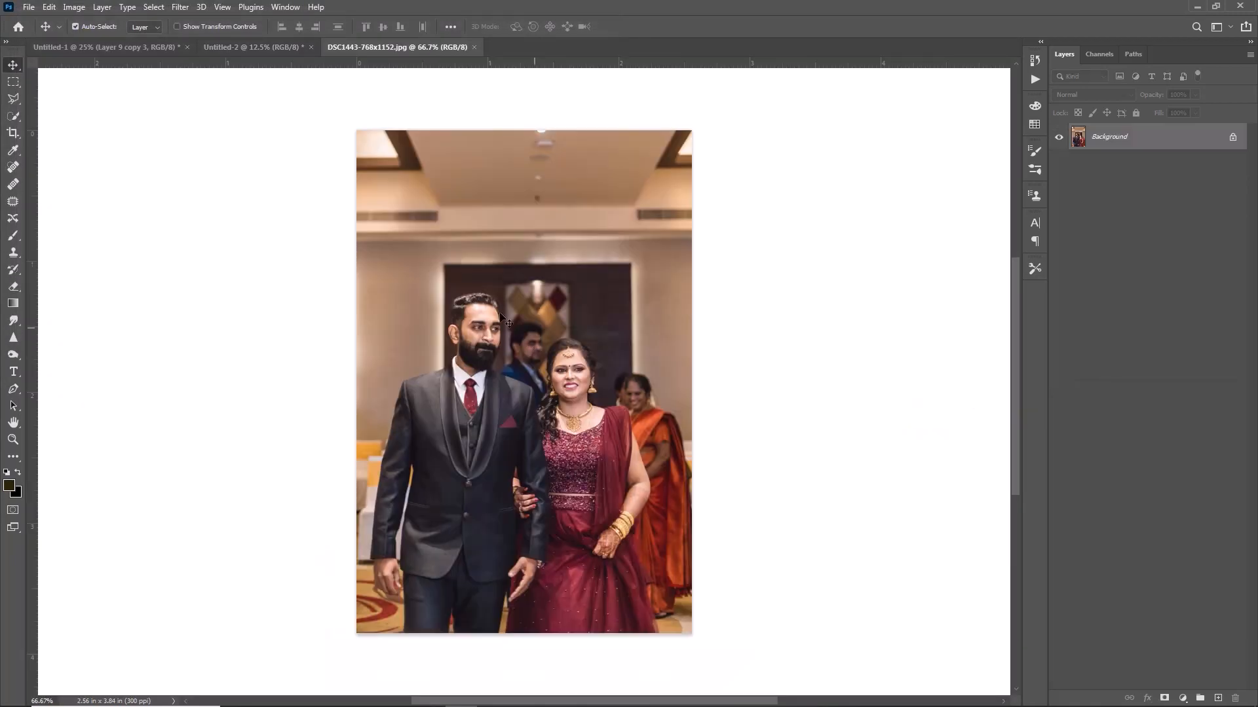
key(alt+BackSpace)
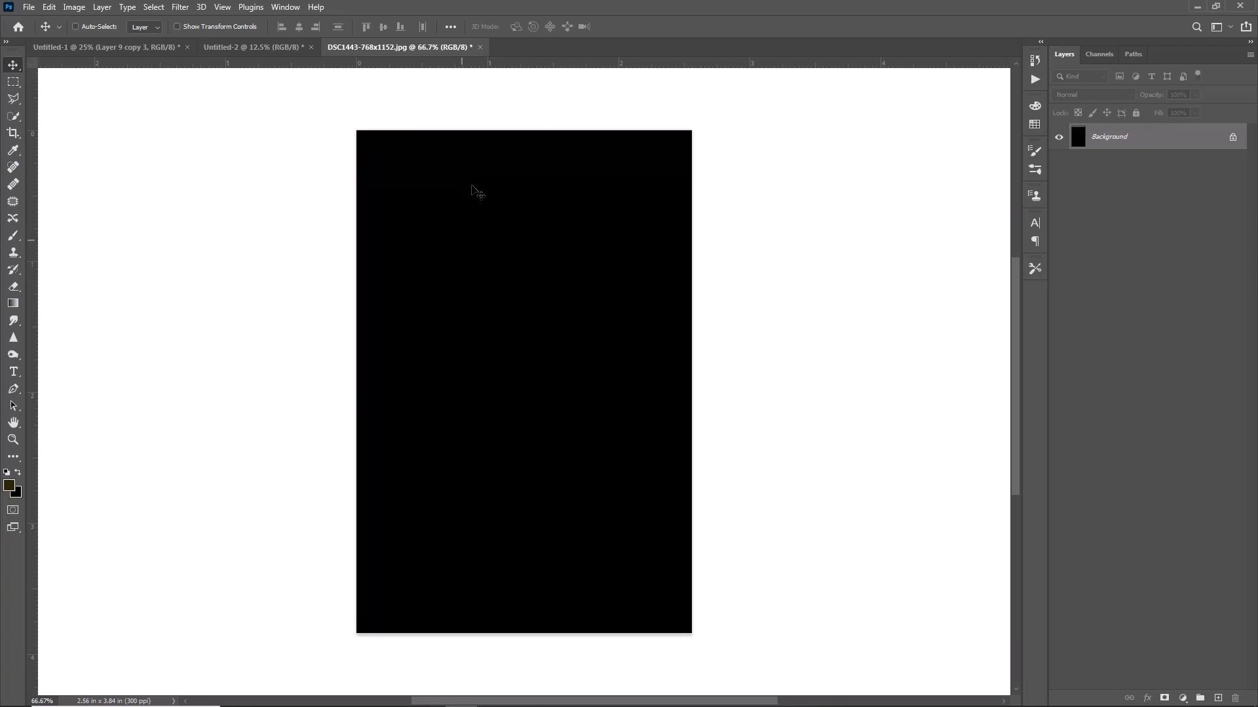
click(480, 47)
click(609, 270)
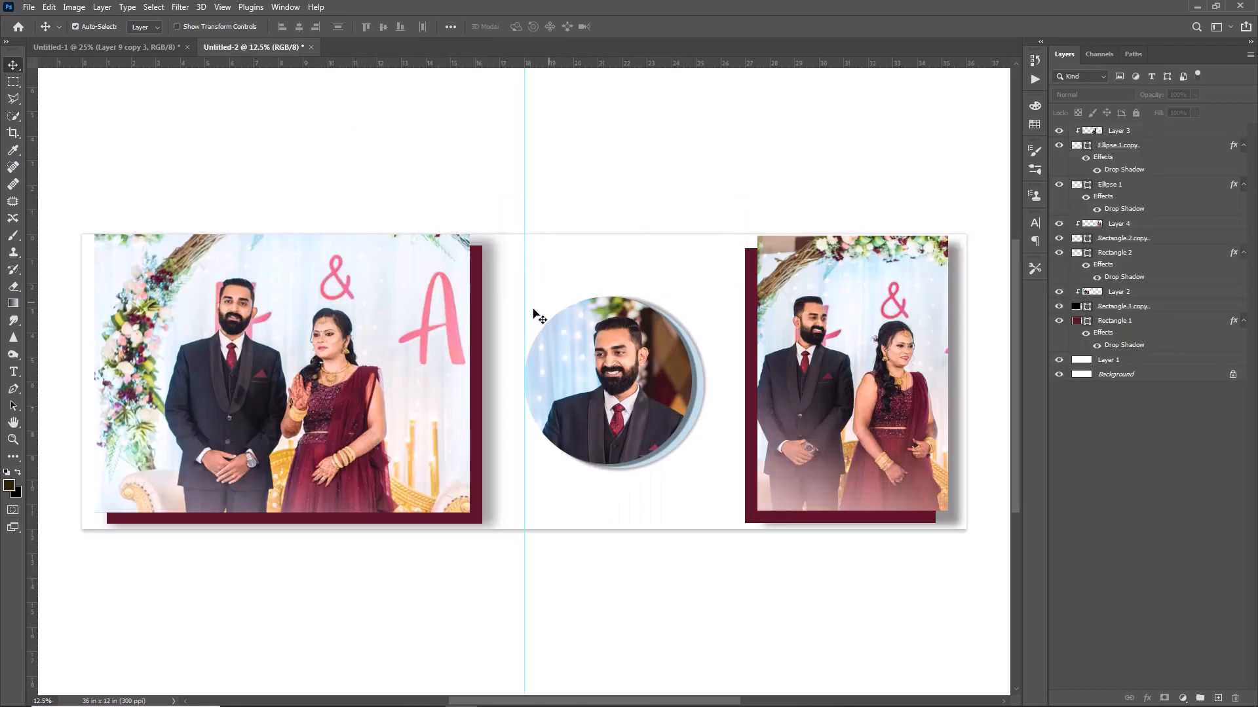
key(ctrl+v)
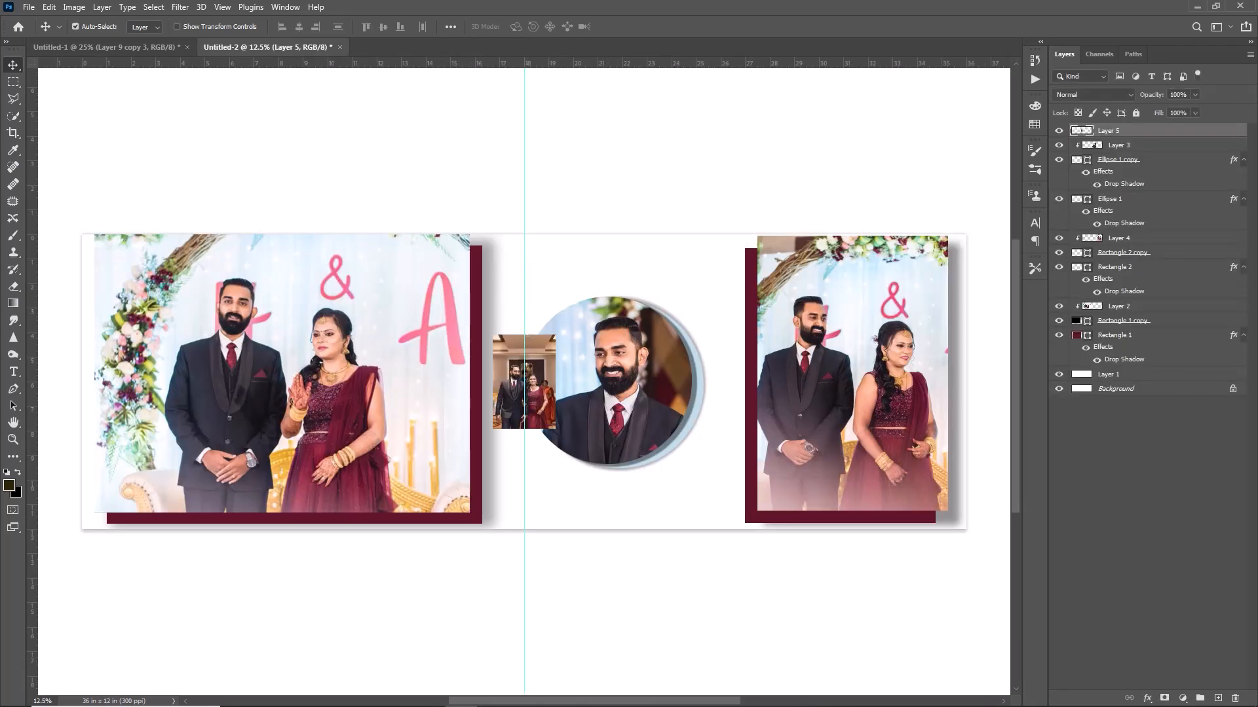
Place Layer 5 above Layer 1 and enlarge the couple photo across the spread's centre.
drag(1103, 131, 1130, 378)
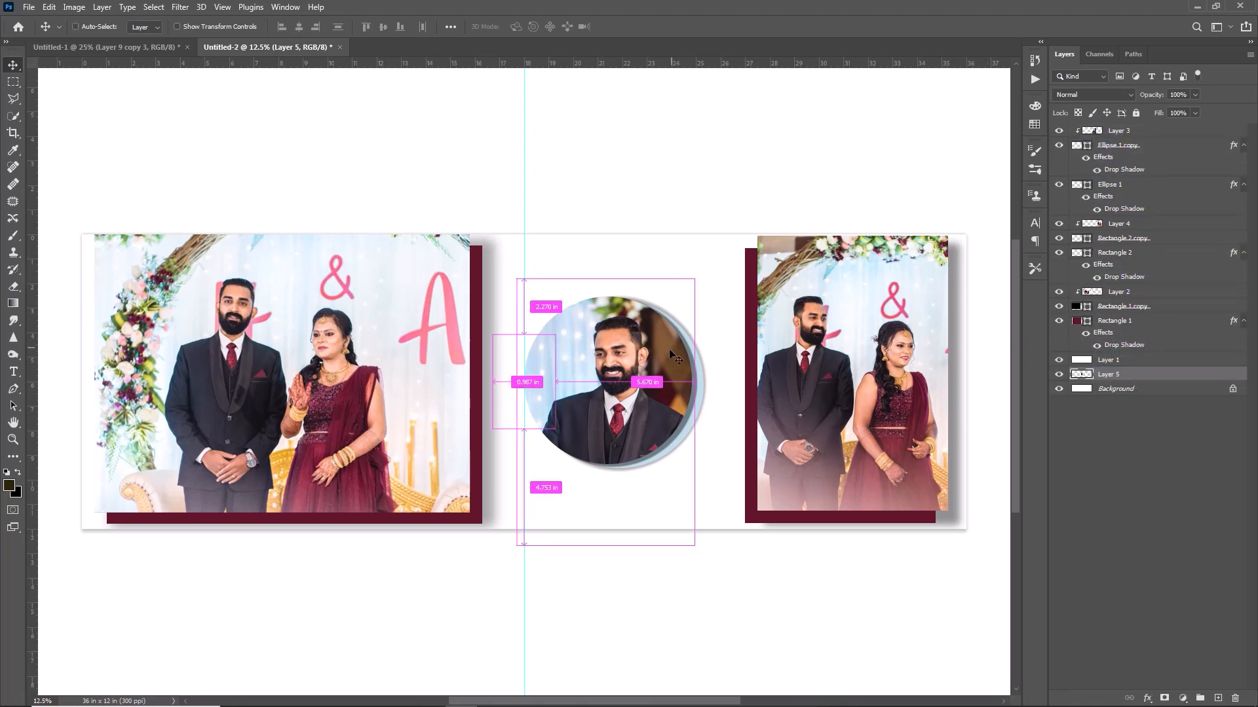
key(ctrl+t)
drag(524, 335, 523, 255)
drag(556, 310, 626, 290)
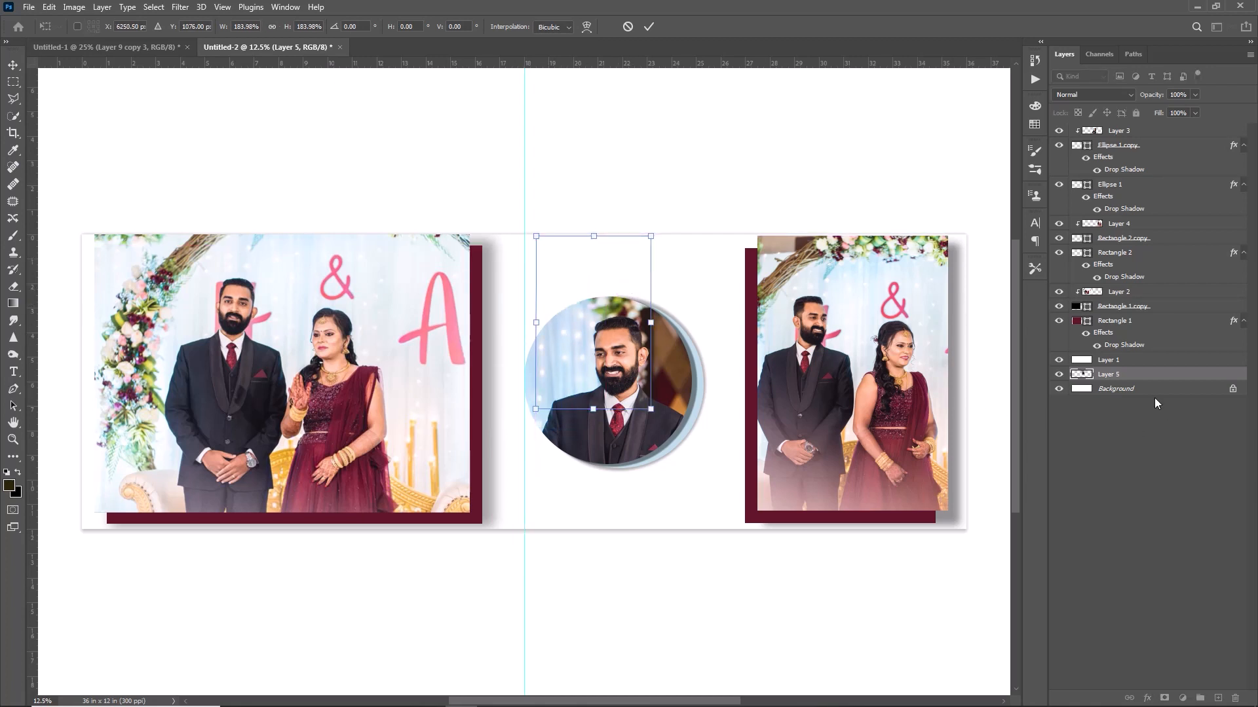
key(Return)
drag(1109, 362, 1109, 360)
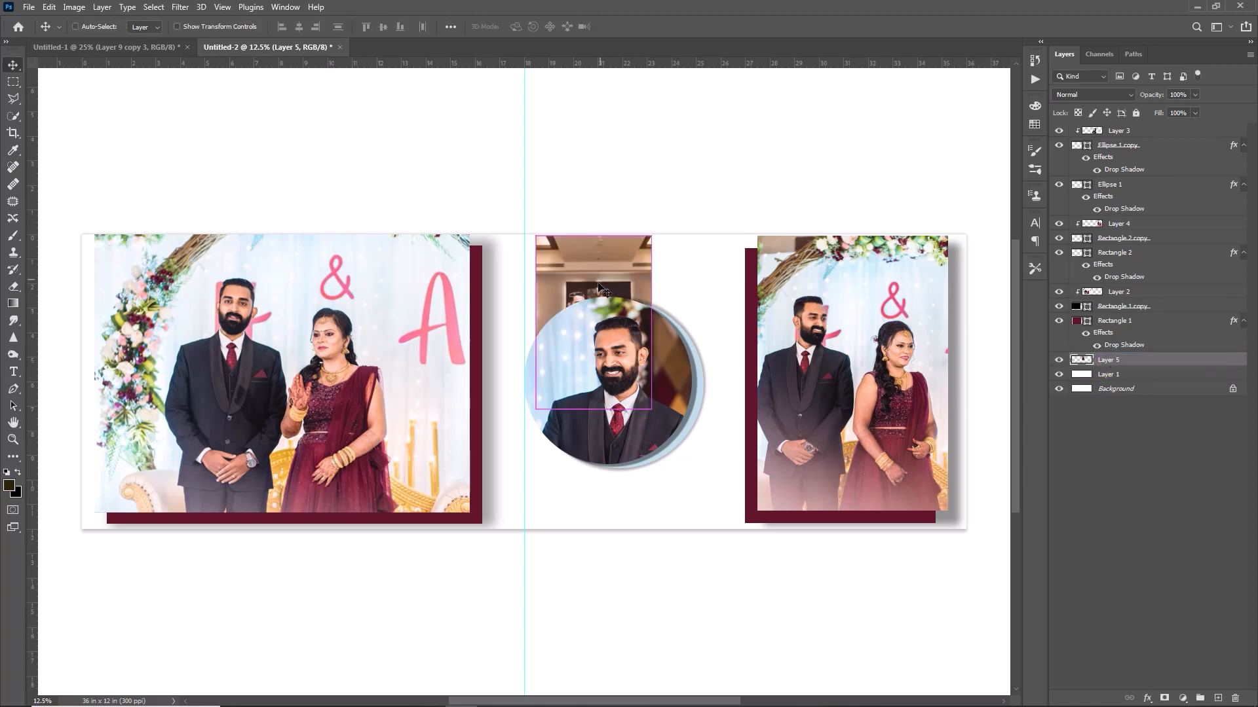
key(ctrl+t)
drag(536, 322, 482, 322)
drag(651, 354, 757, 395)
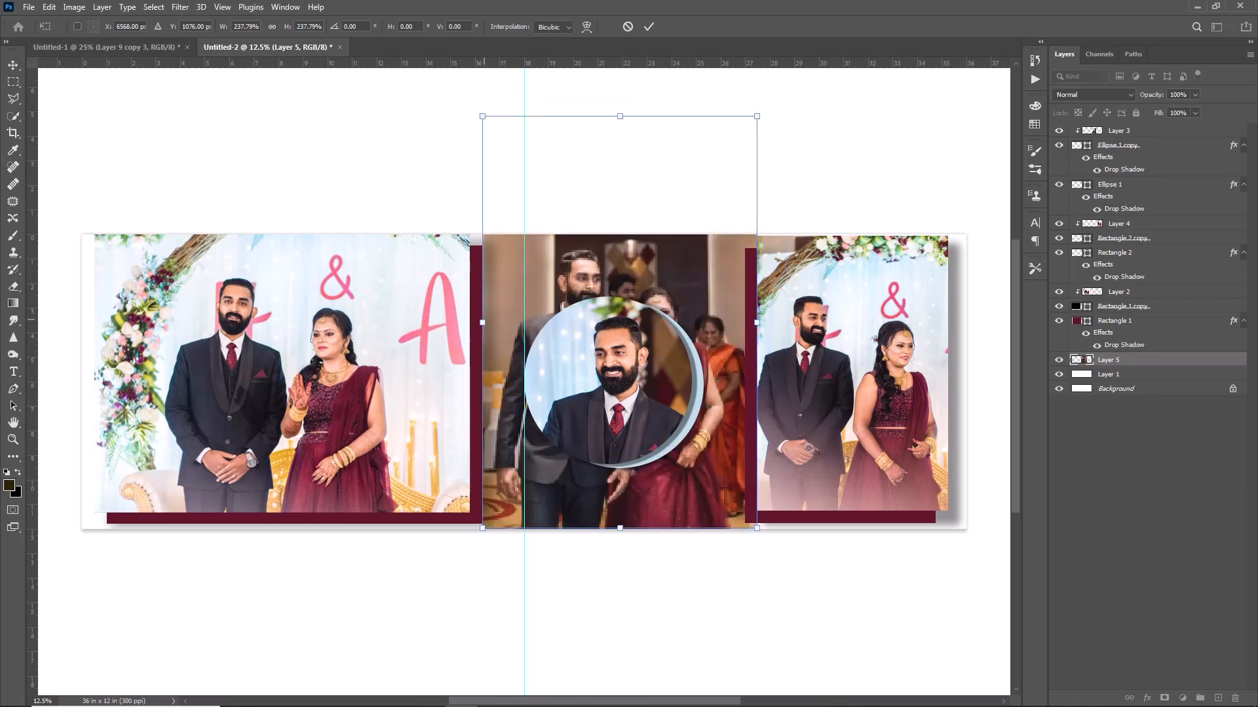
key(Return)
Move the circle portrait's photo, Ellipse 1 copy and Ellipse 1 layers lower on the page.
click(1117, 131)
shift+click(1117, 147)
shift+click(1107, 185)
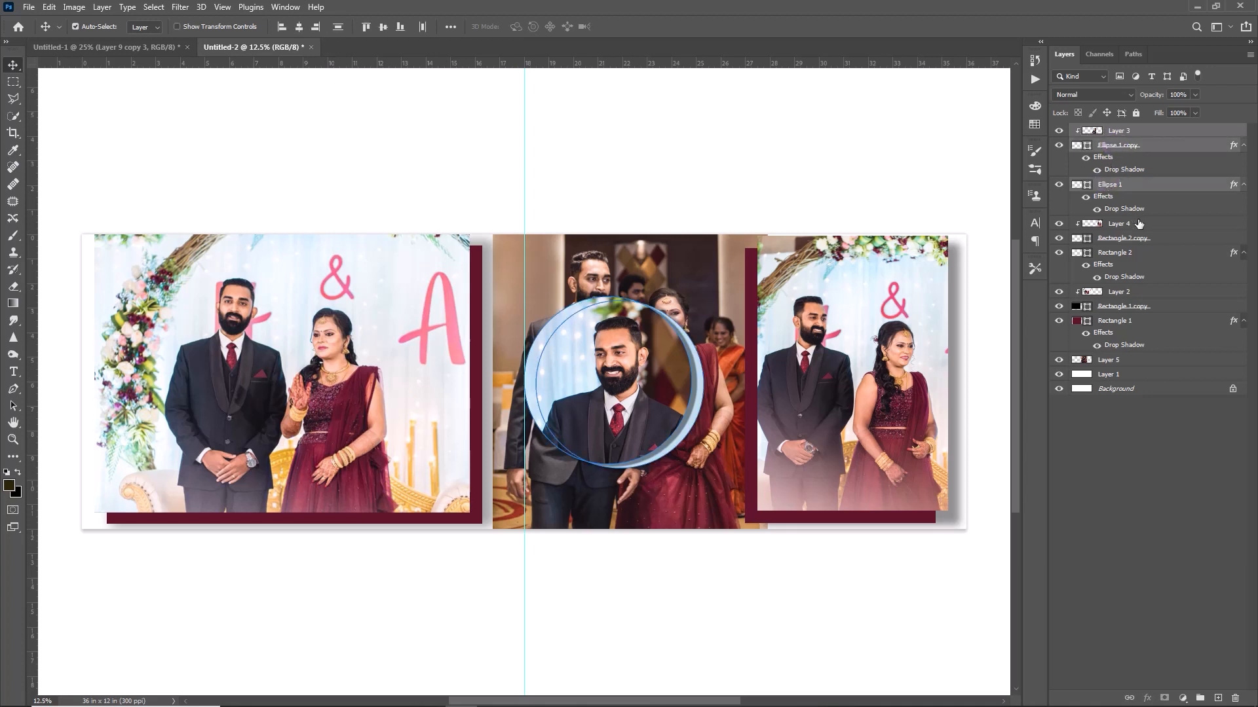
drag(613, 387, 614, 432)
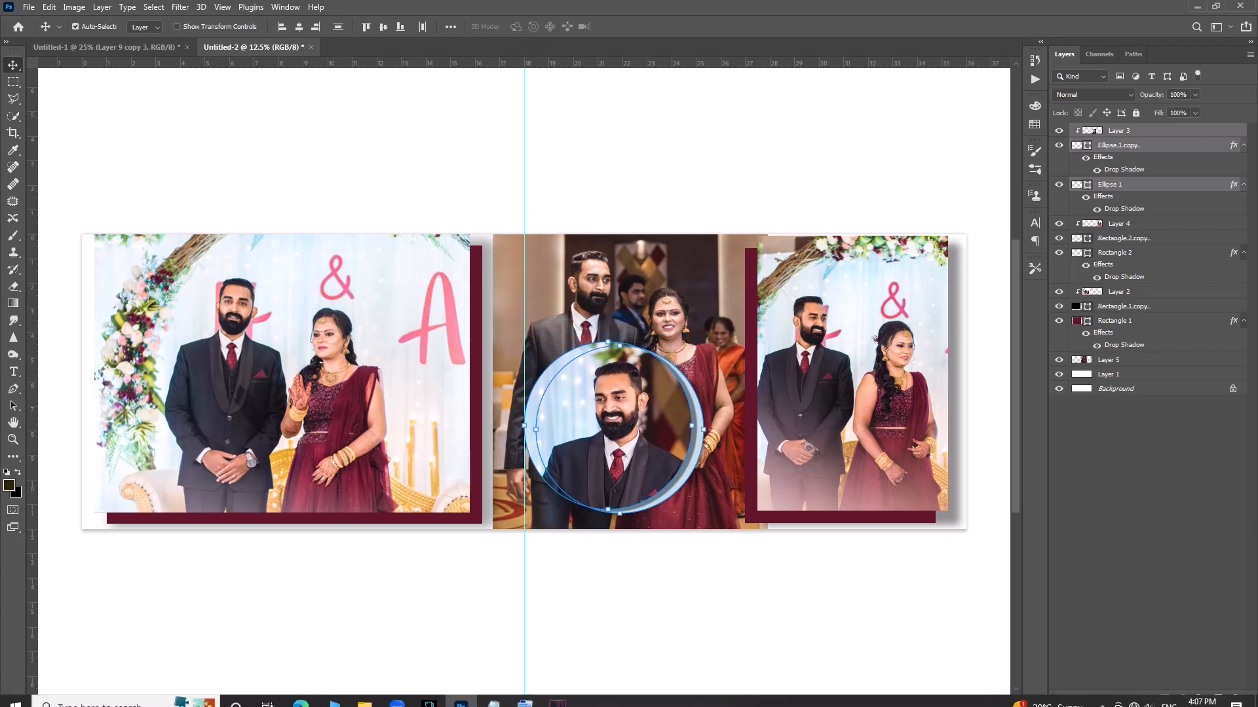
click(614, 622)
click(657, 323)
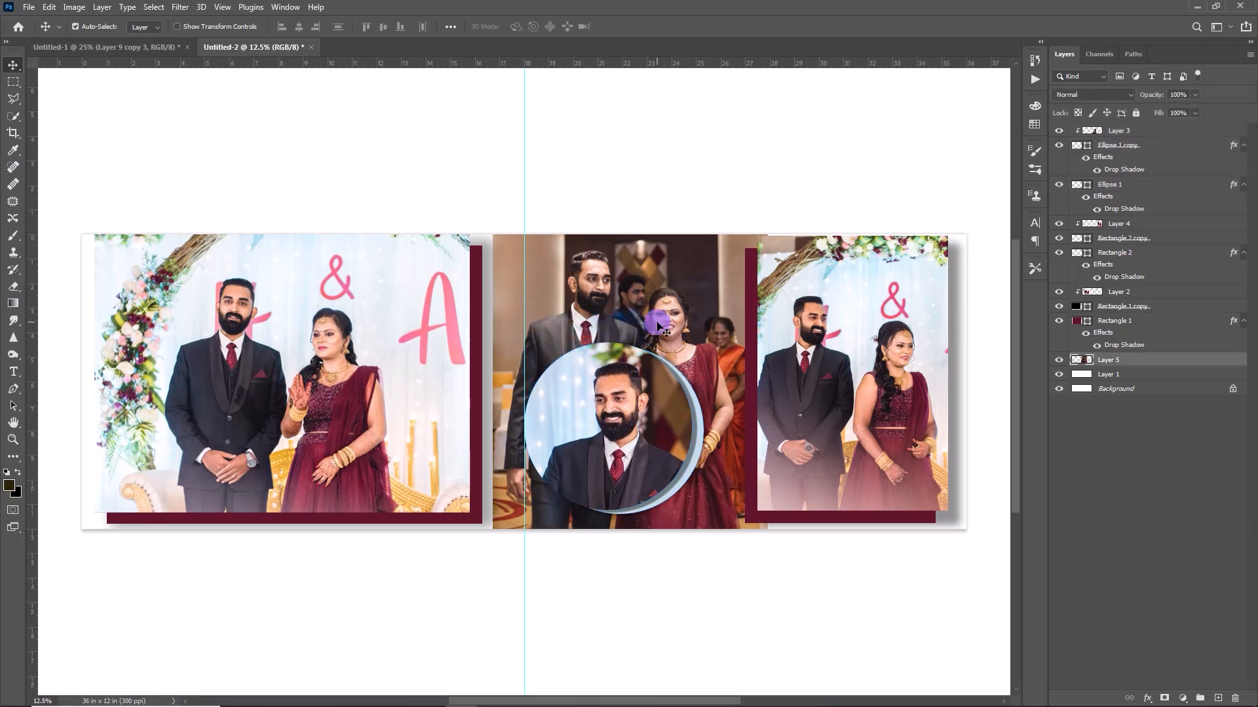
Add a Black & White adjustment clipped to Layer 5, with Reds set to 82.
right_click(1181, 360)
key(Escape)
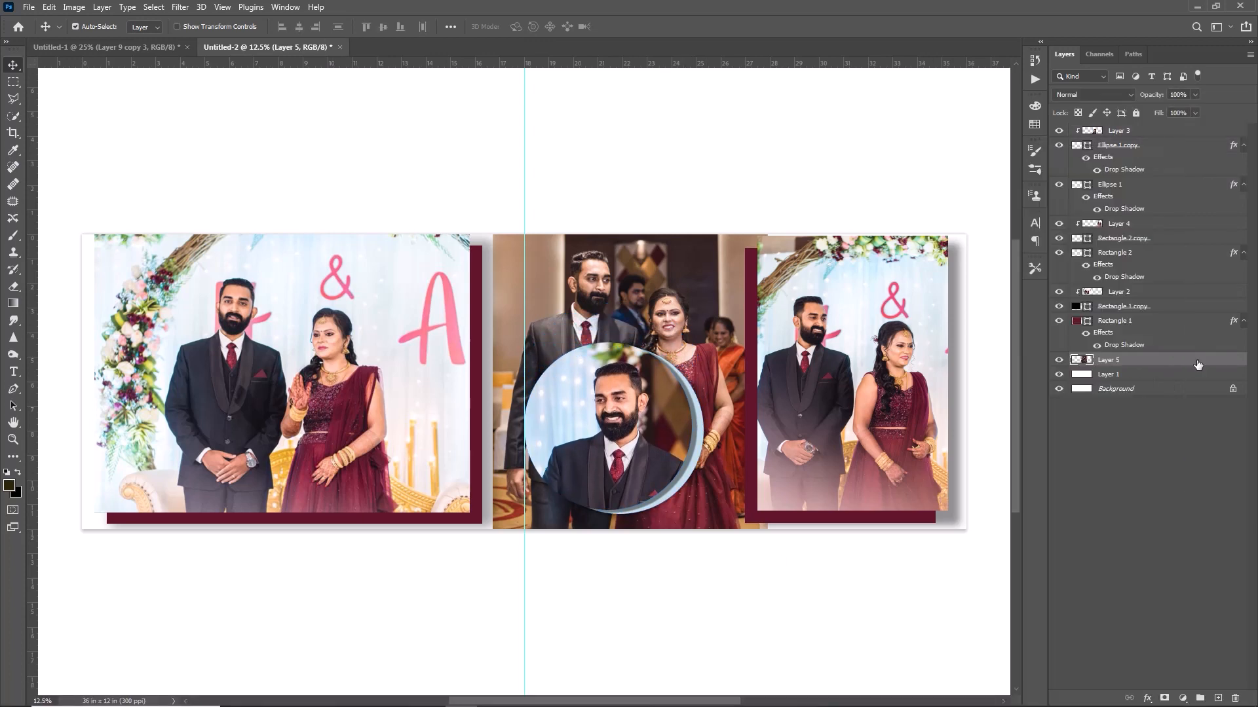
click(1183, 697)
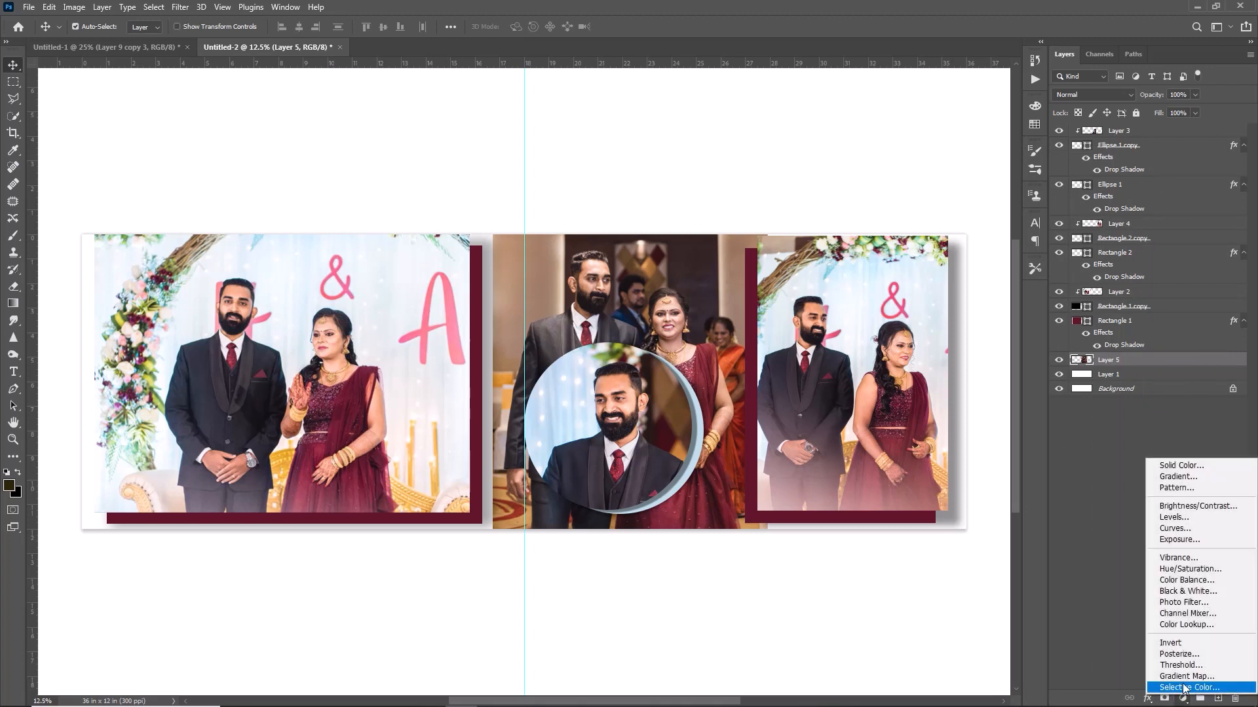
click(1181, 591)
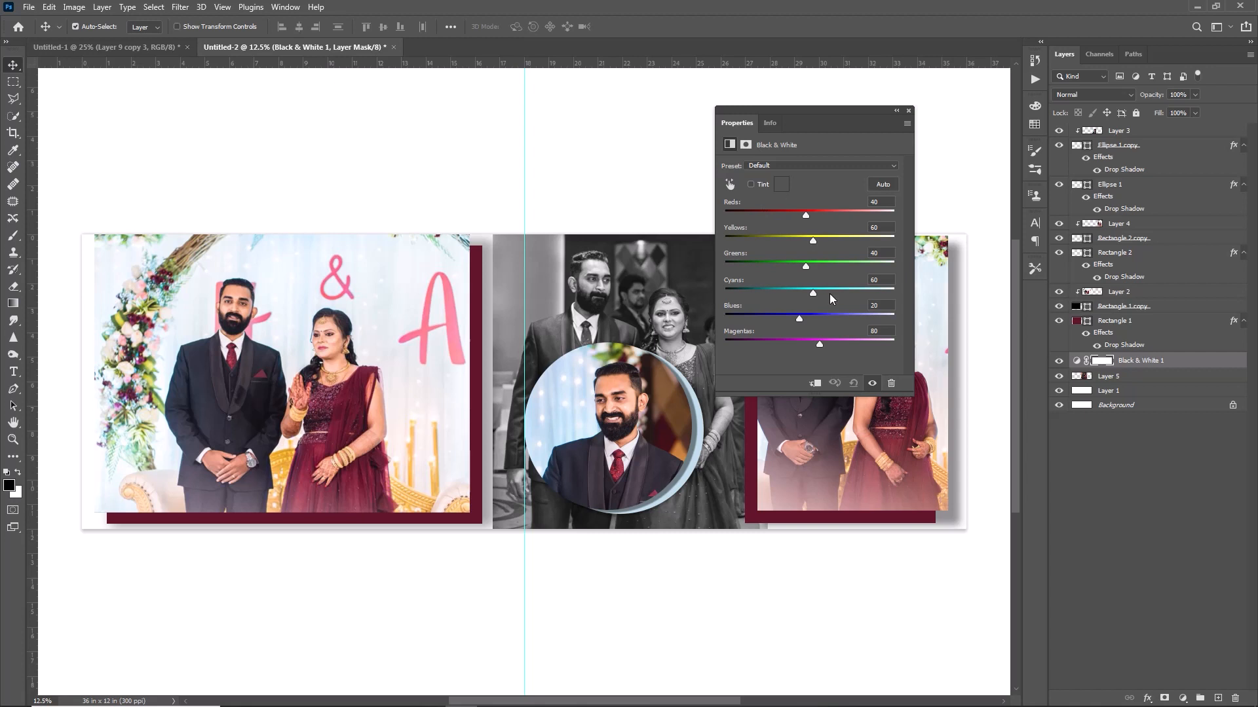
click(816, 383)
mouse_move(805, 214)
mouse_down()
mouse_move(790, 212)
mouse_move(820, 219)
mouse_up()
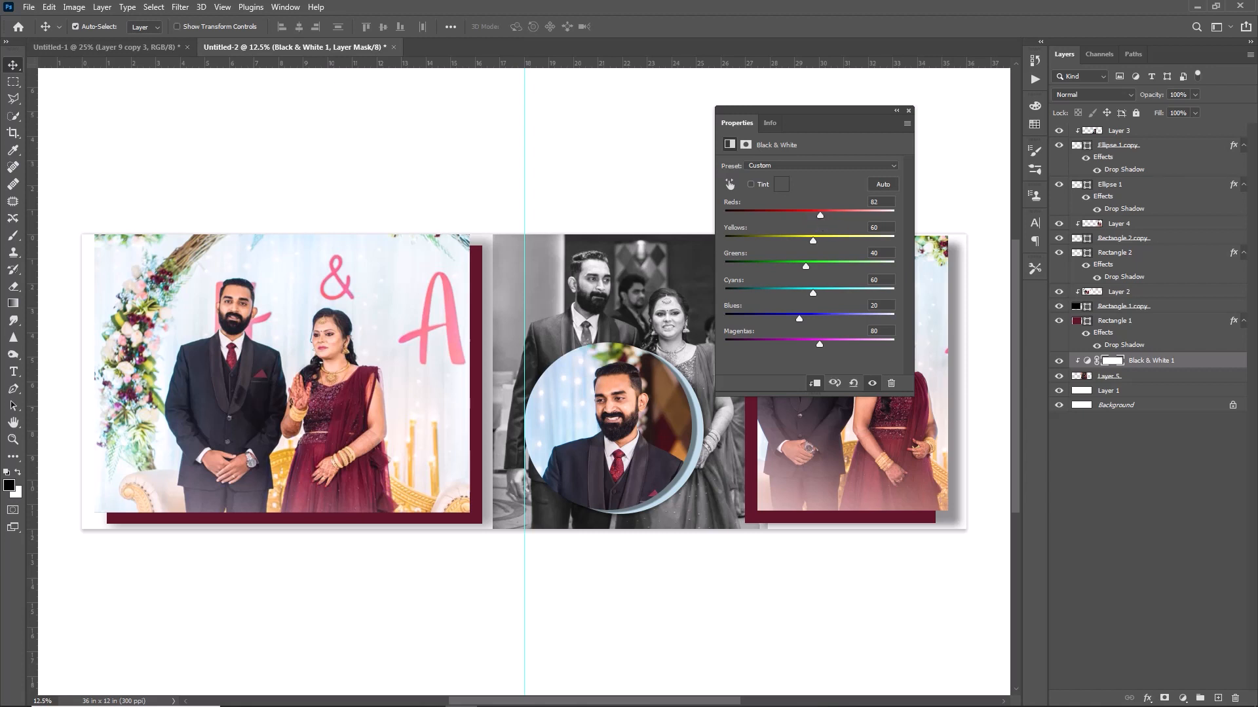
click(909, 111)
key(alt+bracketleft)
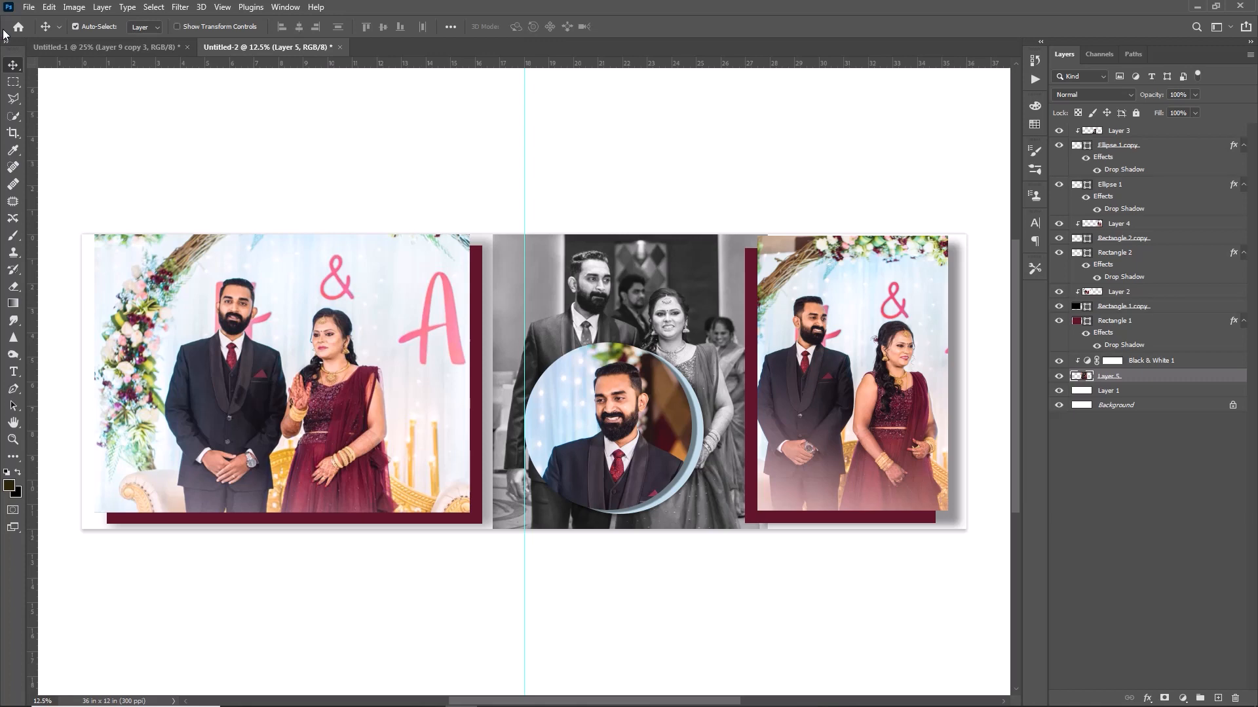
Add a Hide All layer mask to the couple photo layer.
click(28, 7)
click(109, 7)
click(109, 8)
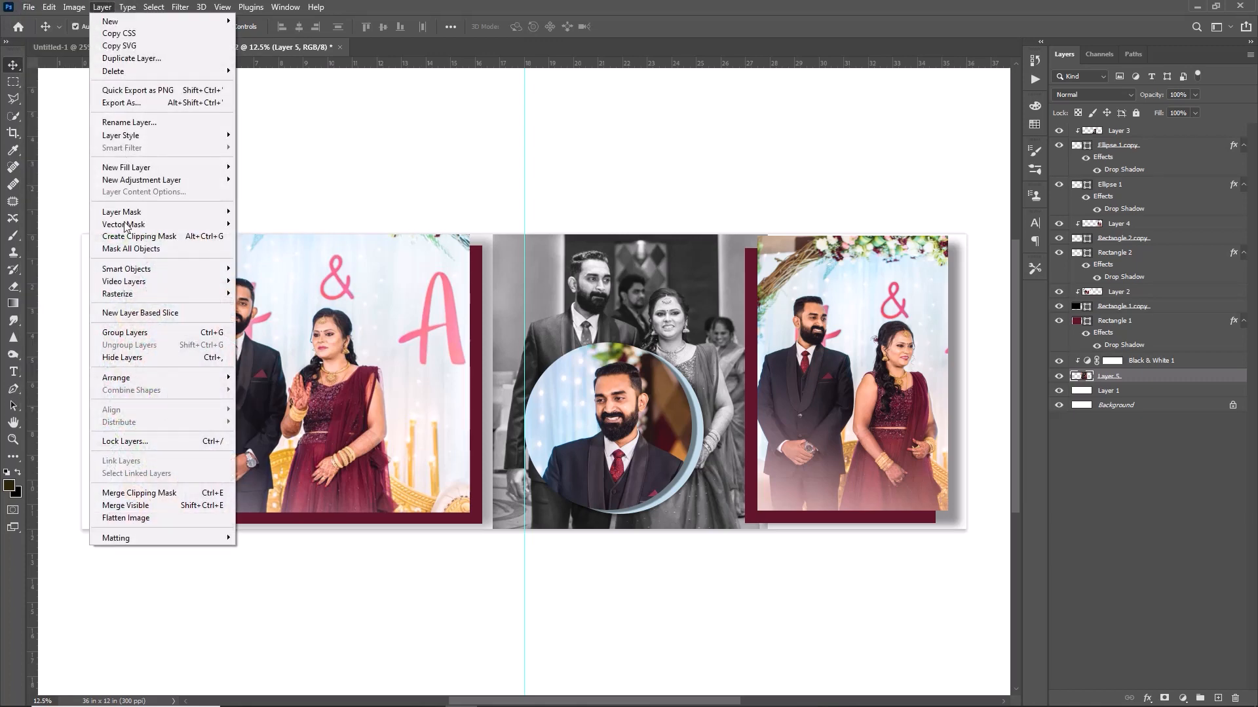
mouse_move(128, 212)
click(248, 223)
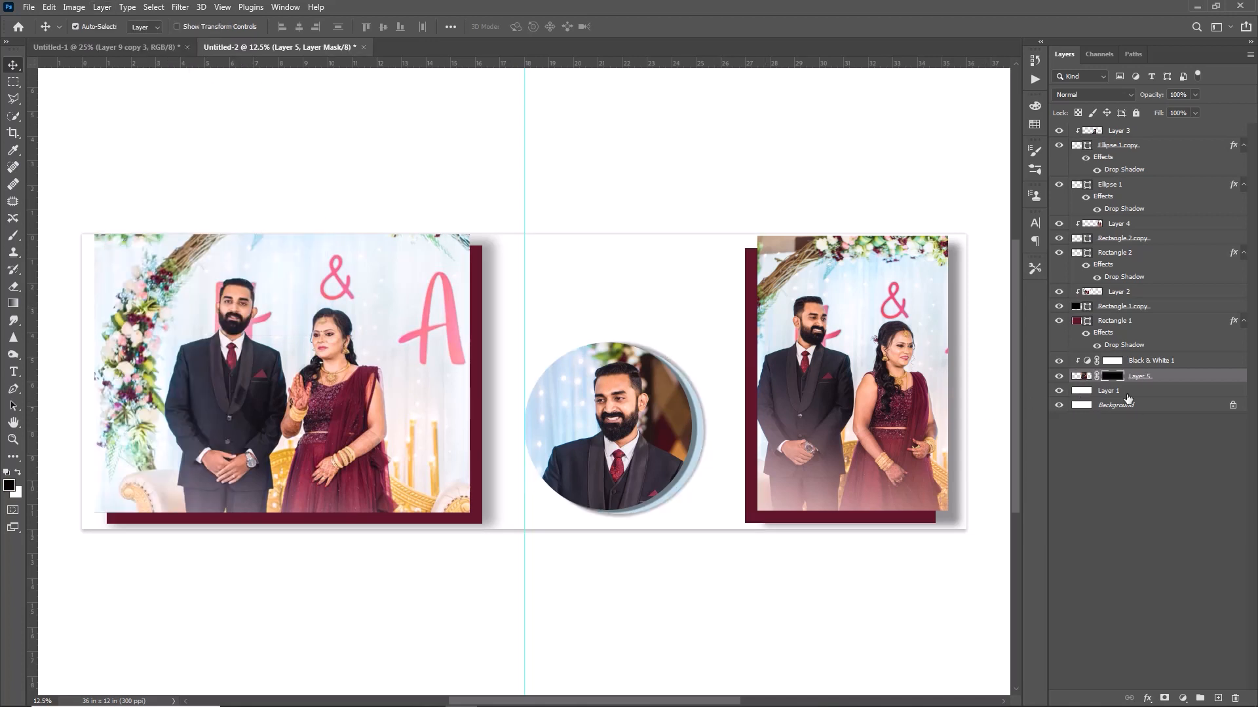
Set up a soft round white brush at 33% opacity.
click(13, 236)
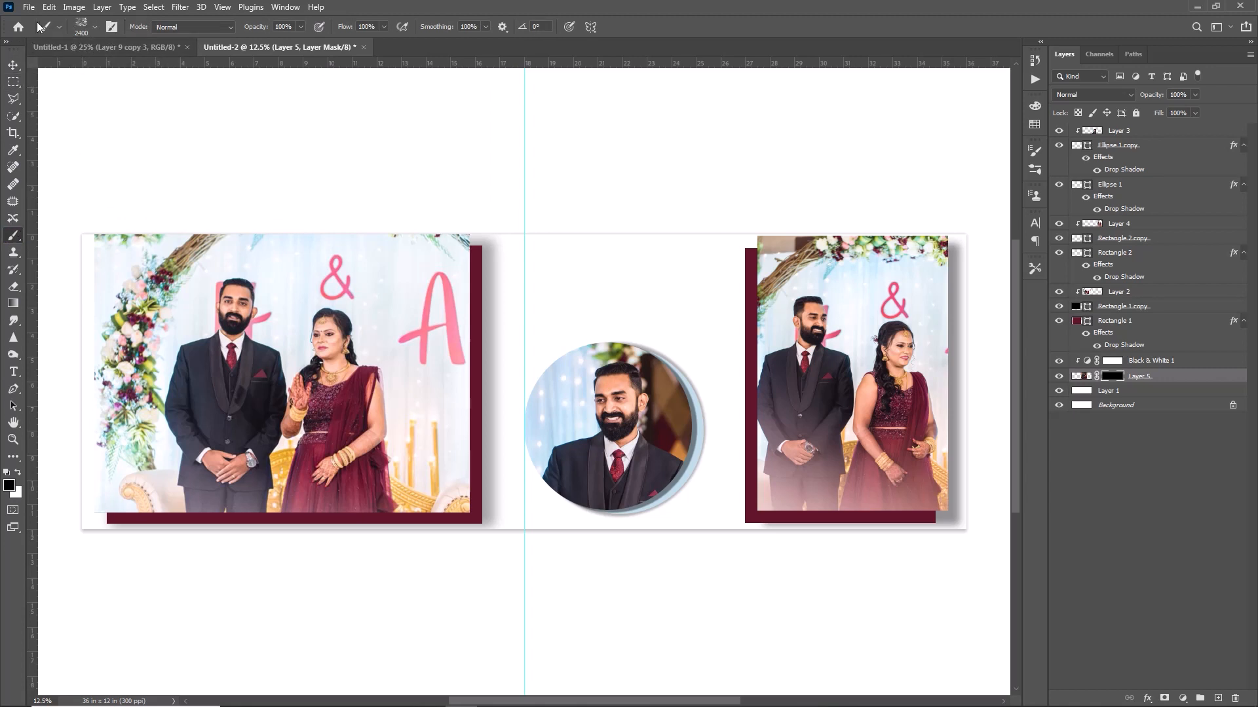
click(94, 28)
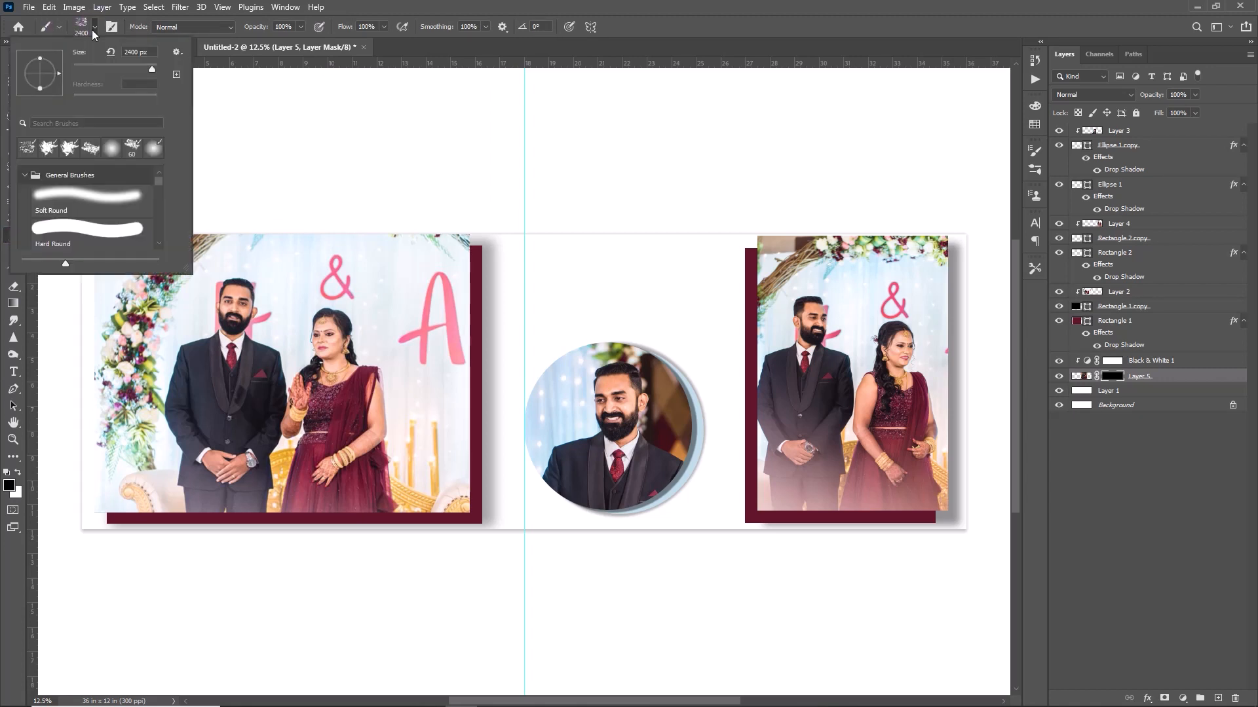
click(111, 148)
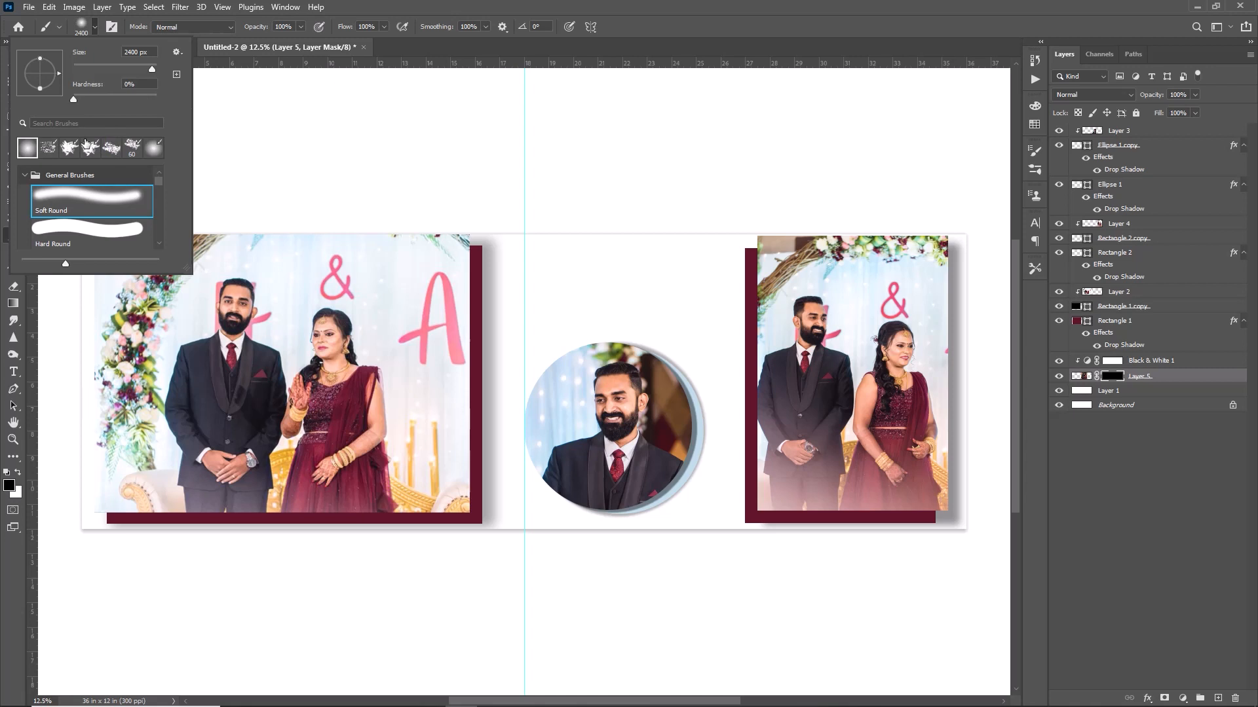
click(325, 131)
key(3)
key(3)
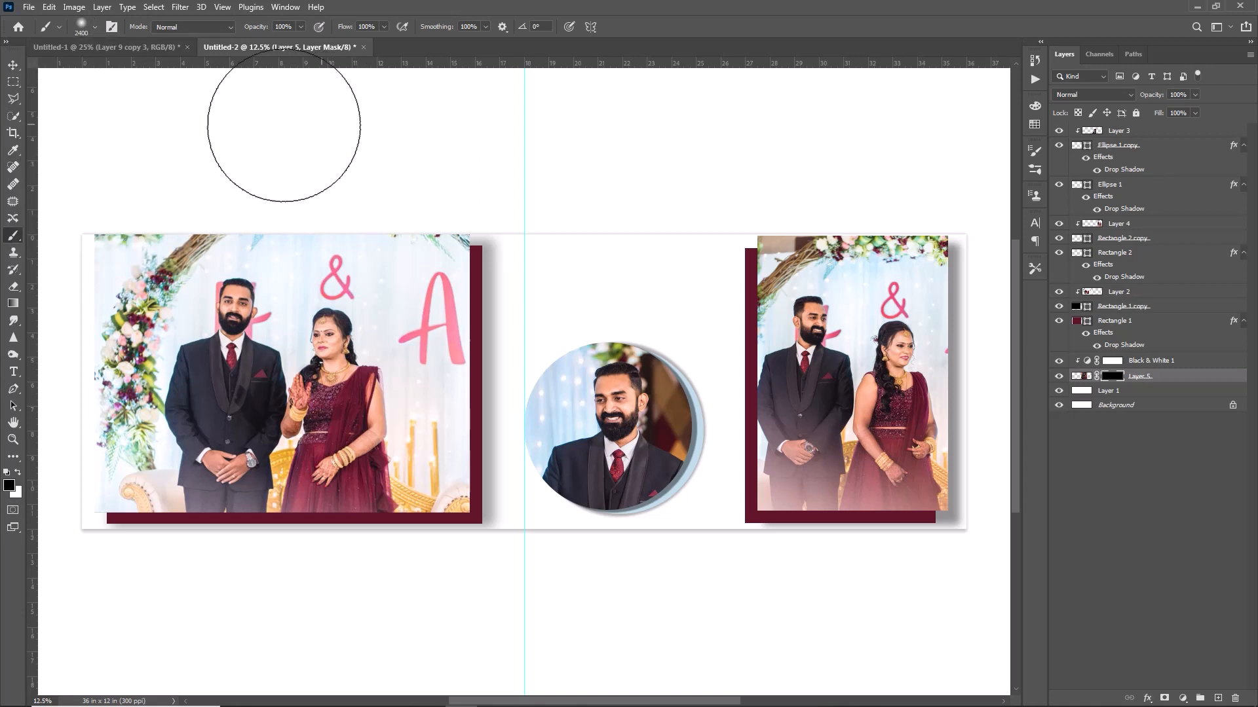
click(17, 474)
Paint the mask around the circle portrait to softly reveal the grey couple photo.
click(603, 313)
click(622, 330)
click(610, 334)
click(631, 414)
click(601, 482)
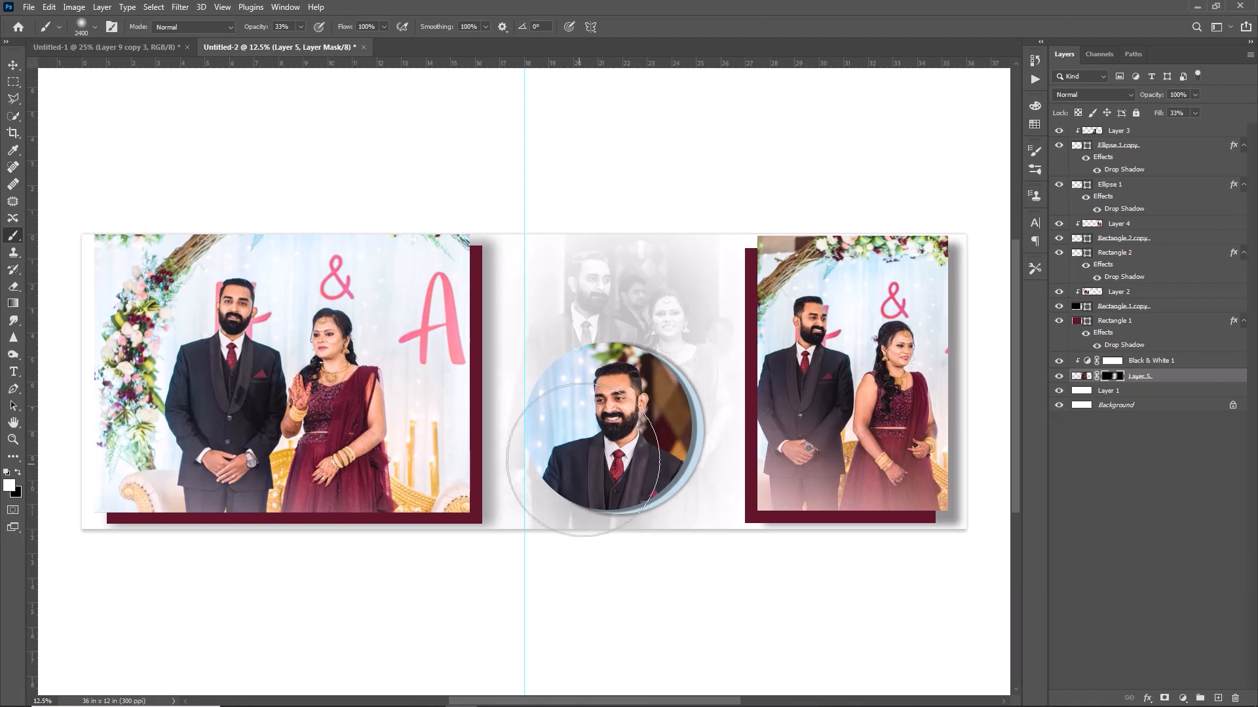
click(596, 325)
click(655, 341)
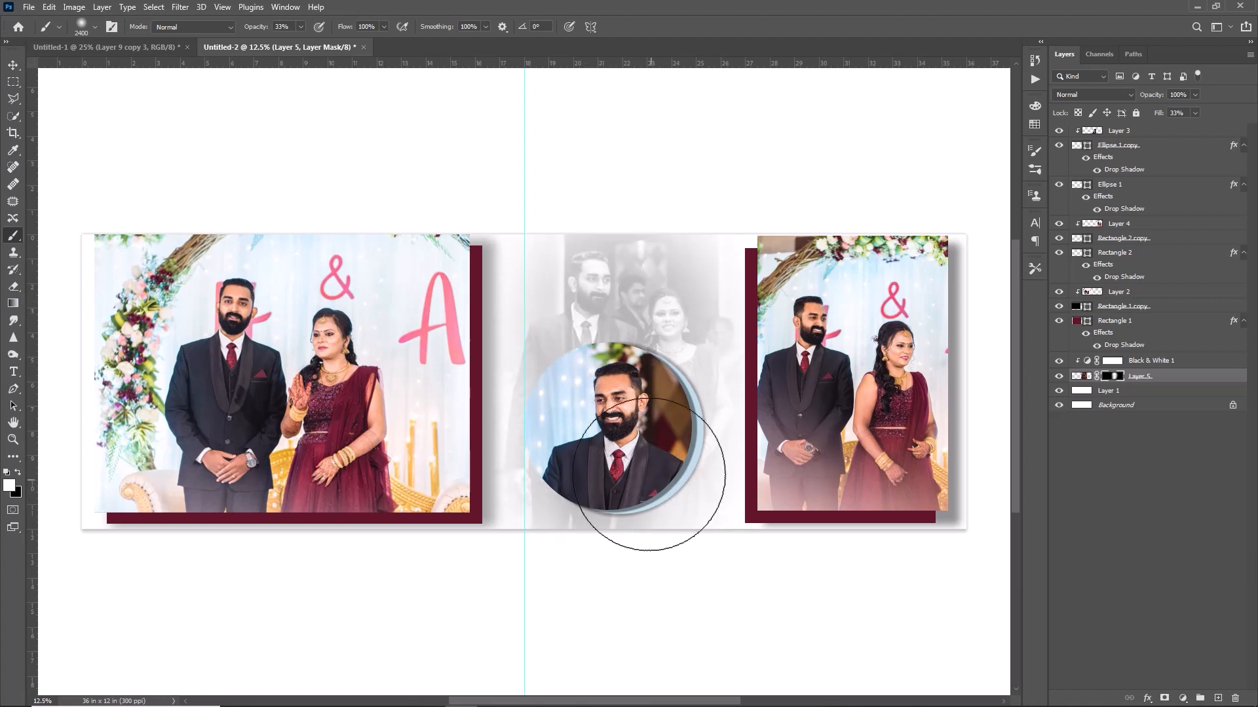
key(v)
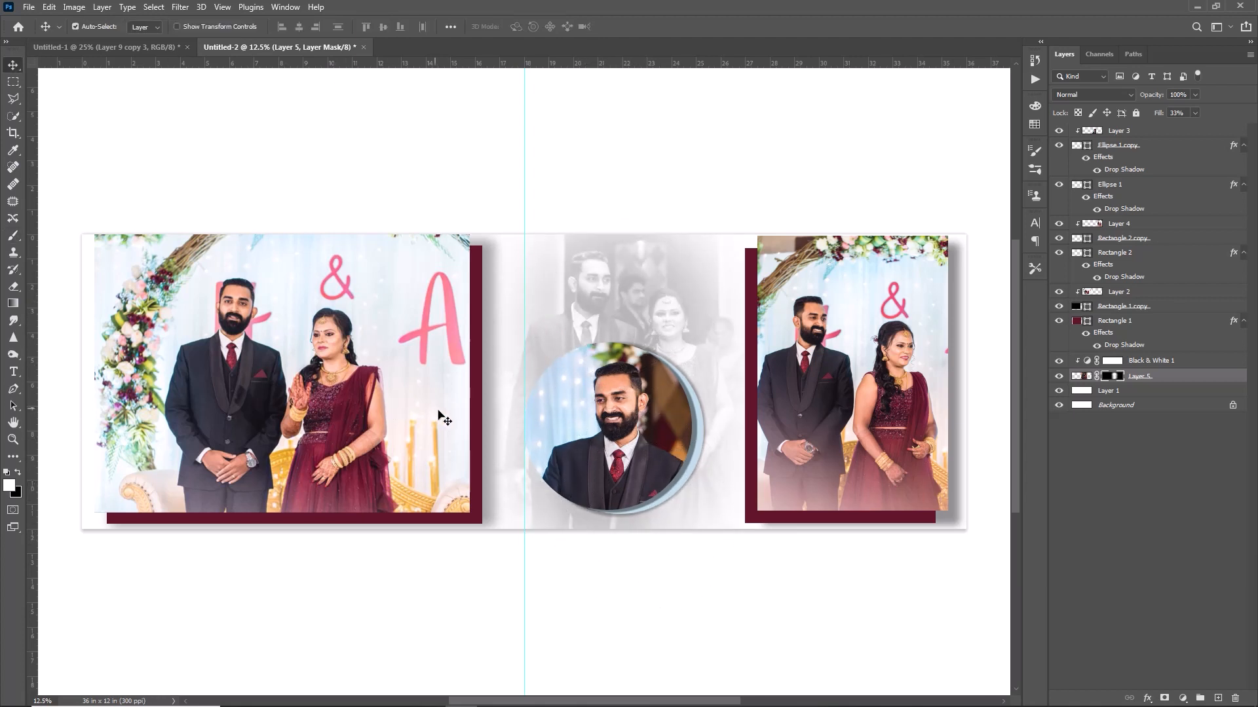
click(470, 416)
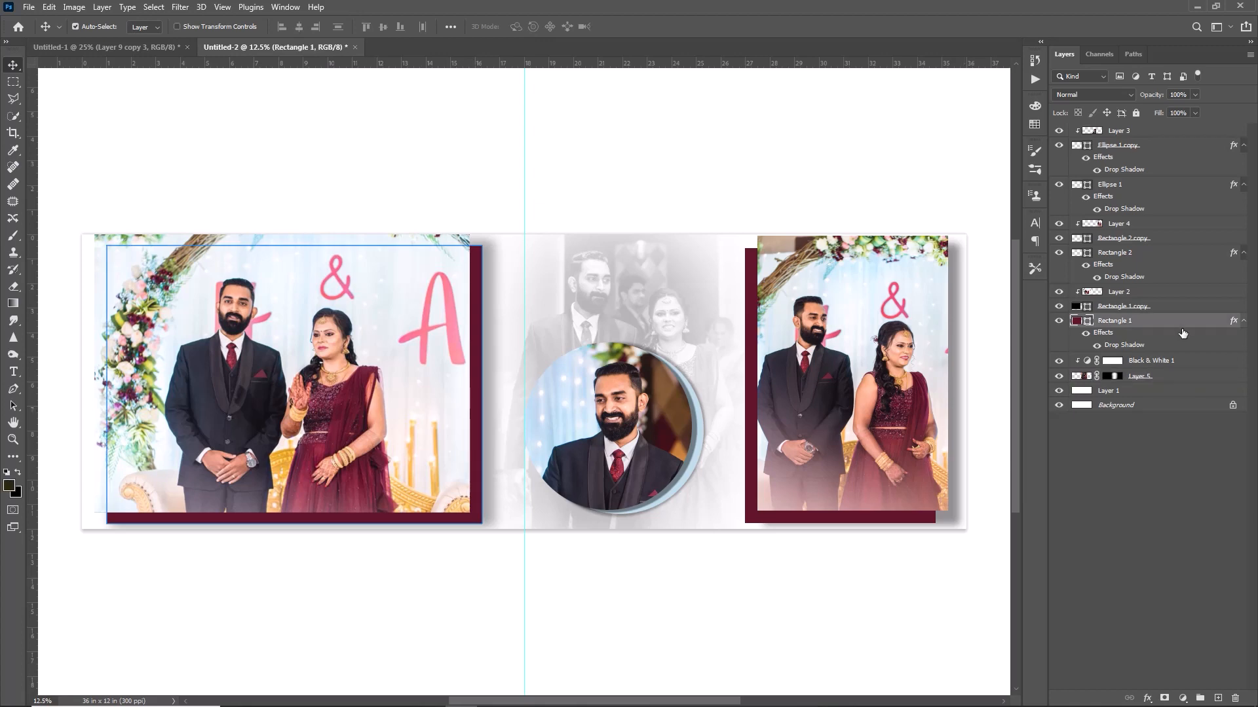
Give Rectangle 1 a crimson ba3252 inner shadow at 88% opacity with reduced size and distance.
double_click(1174, 327)
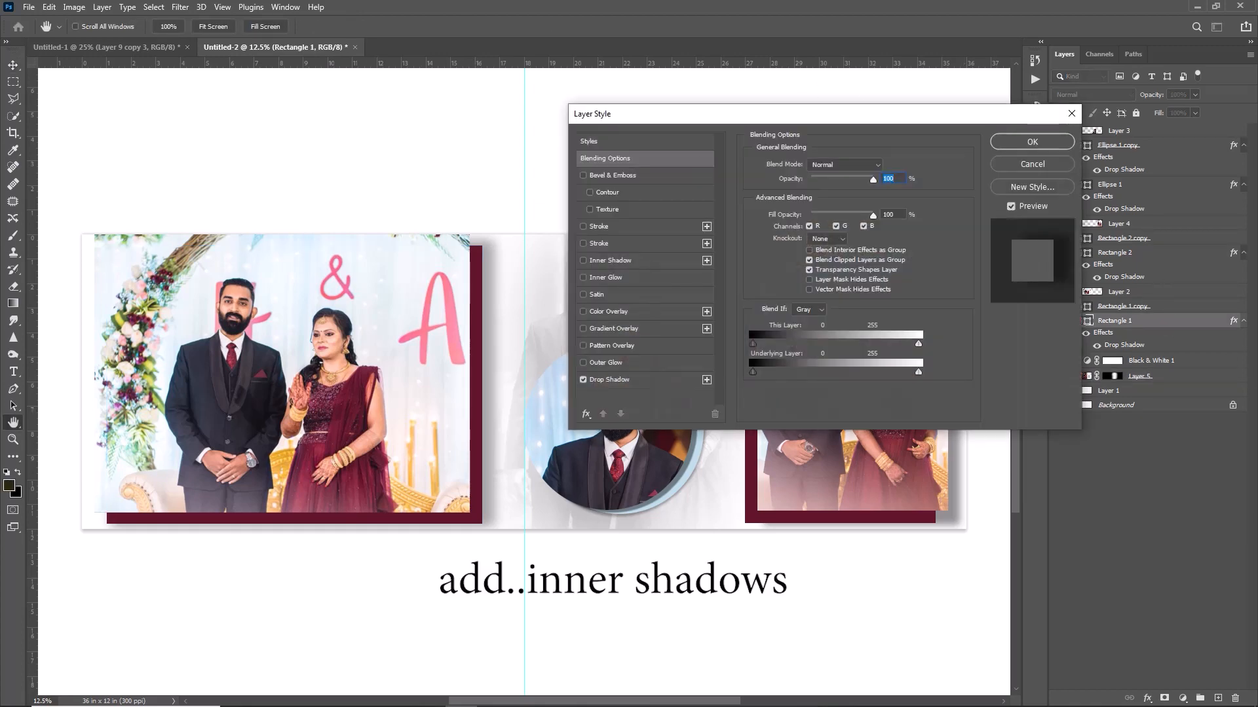
click(609, 260)
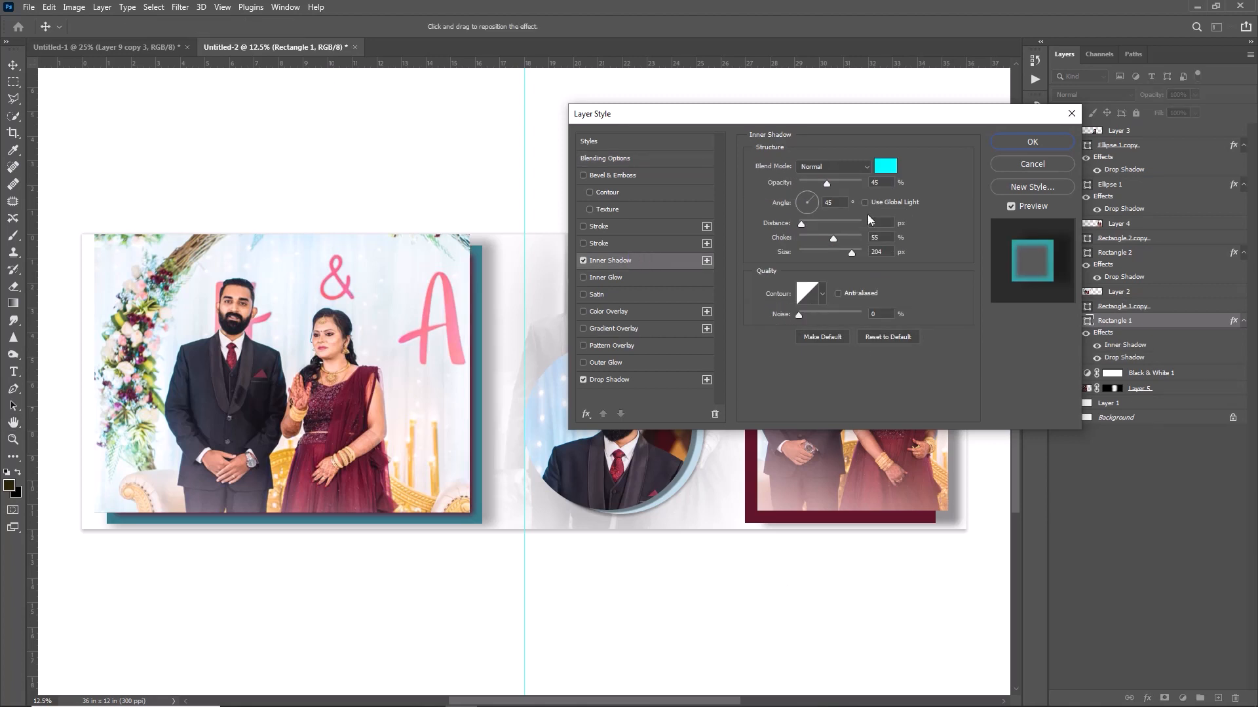
click(885, 165)
click(295, 449)
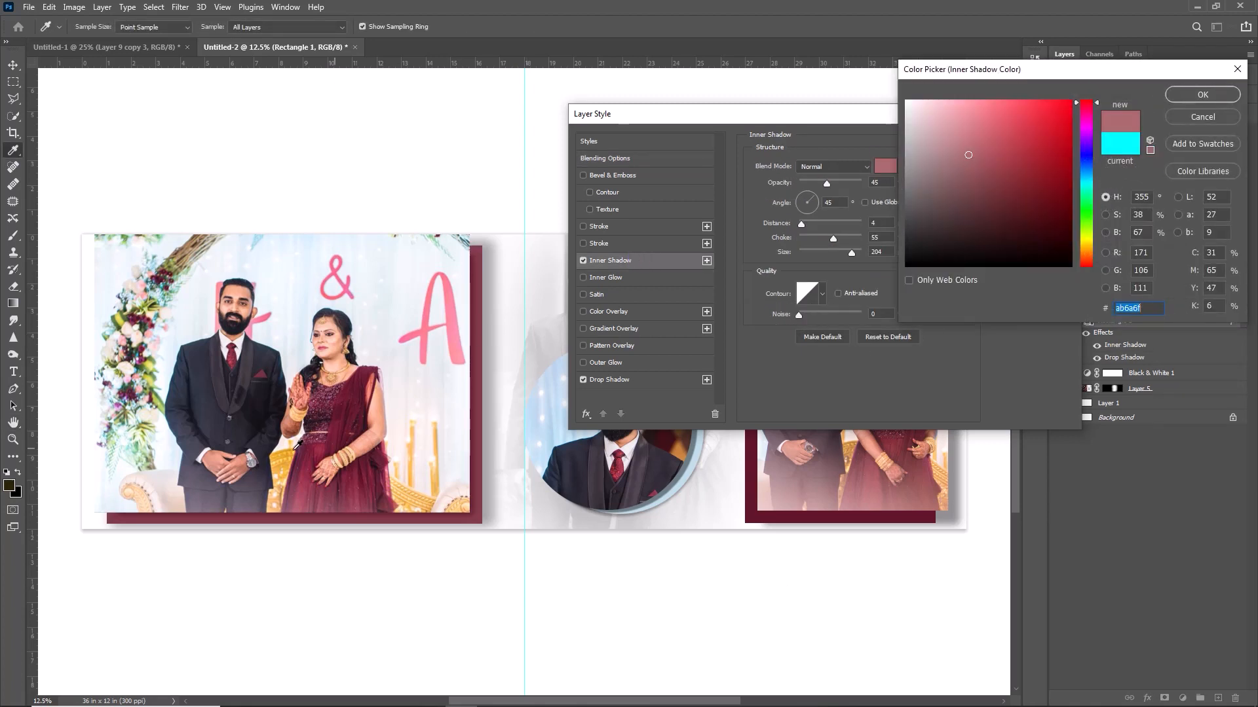
click(350, 430)
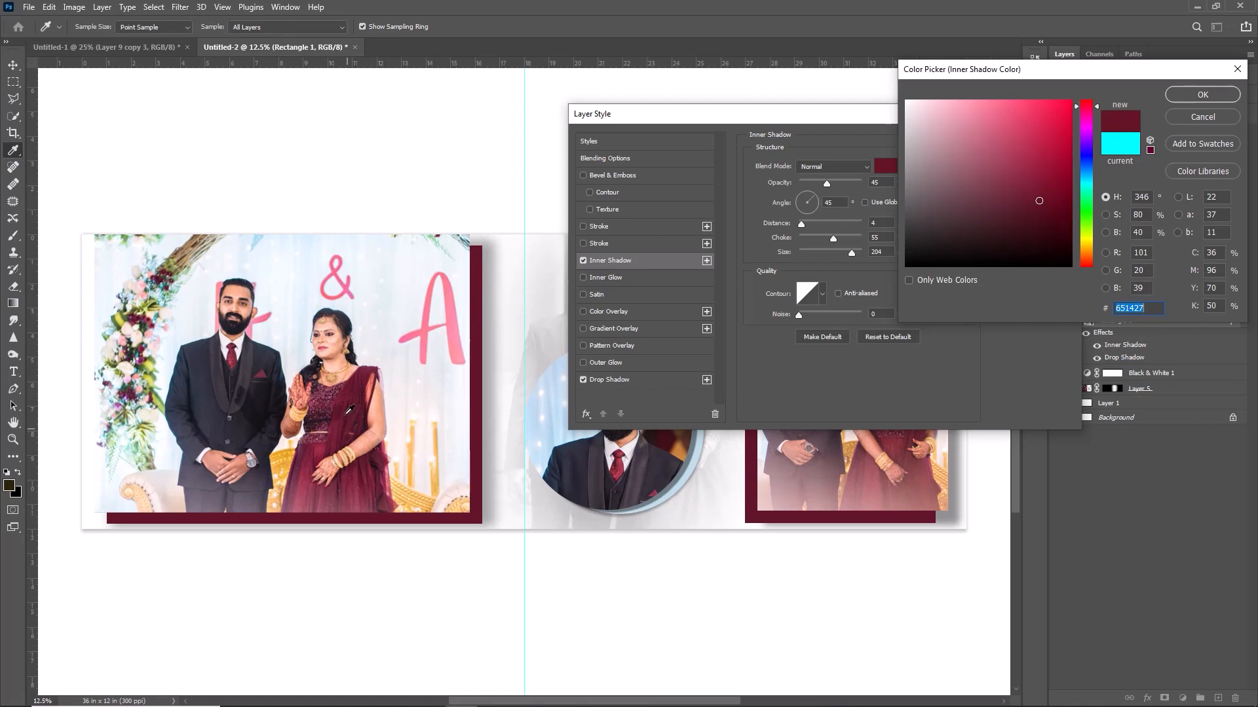
drag(999, 176, 1027, 145)
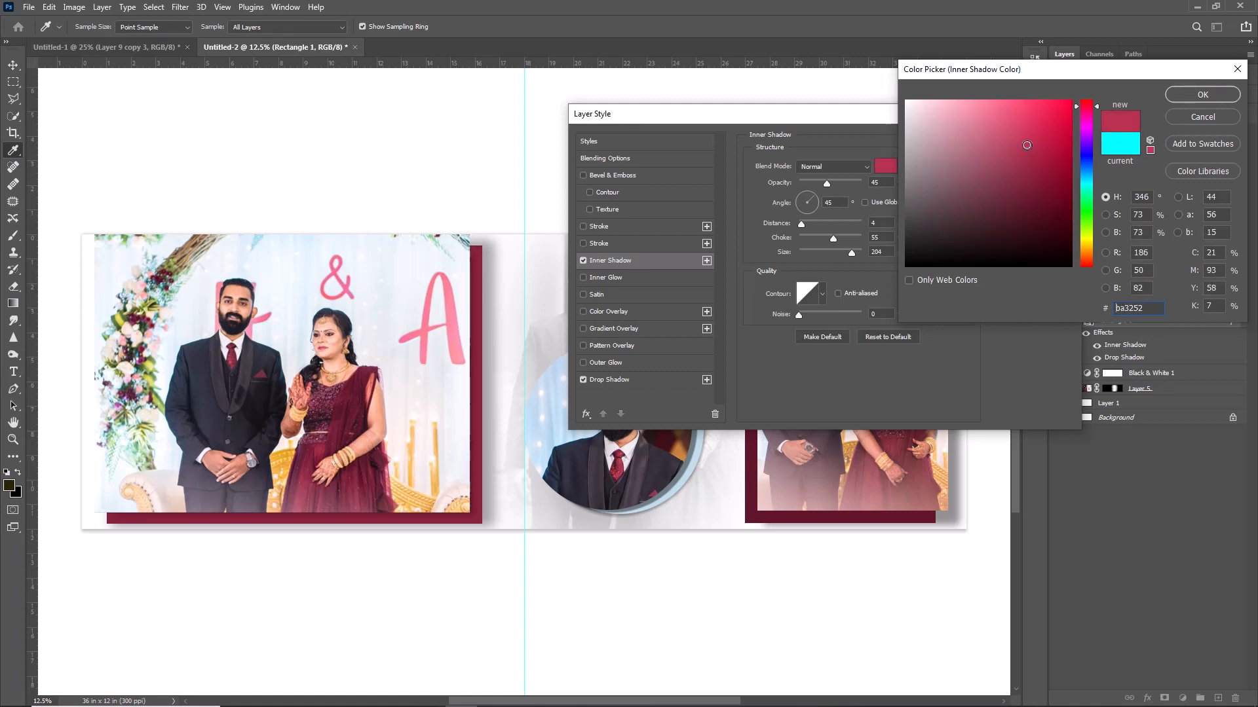
click(1185, 96)
drag(825, 223, 833, 252)
drag(848, 184, 853, 184)
drag(819, 224, 833, 251)
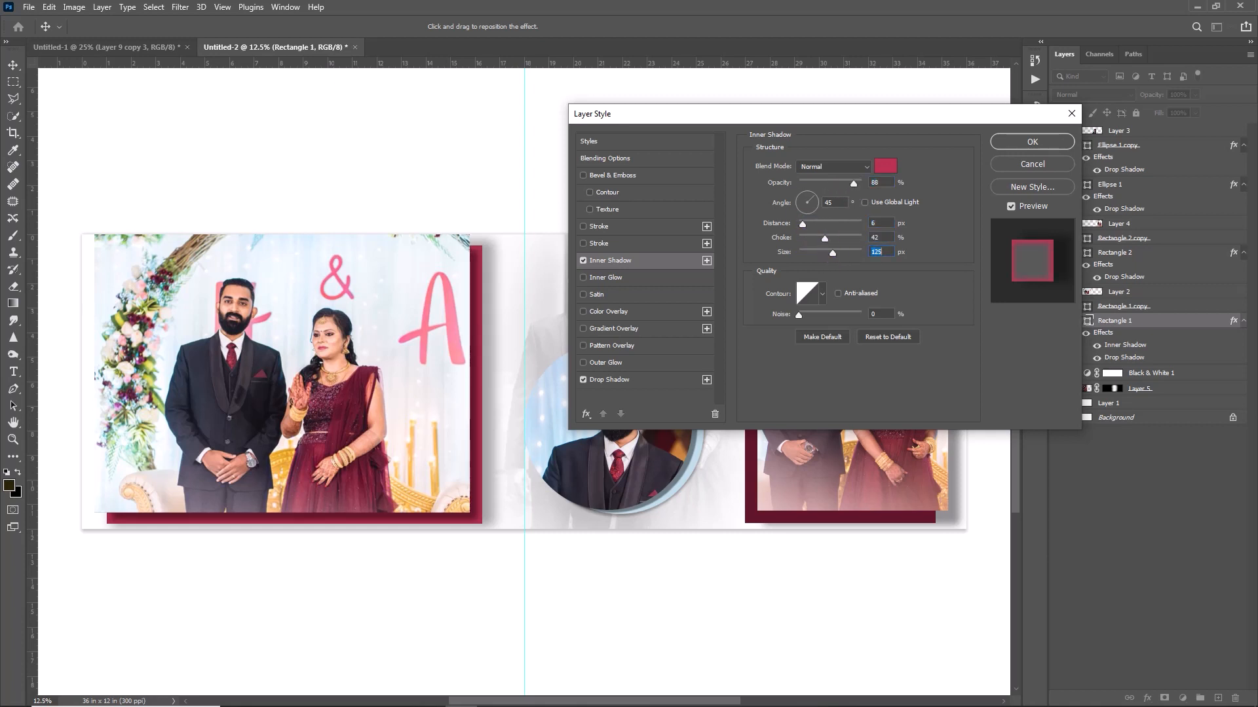
click(1023, 143)
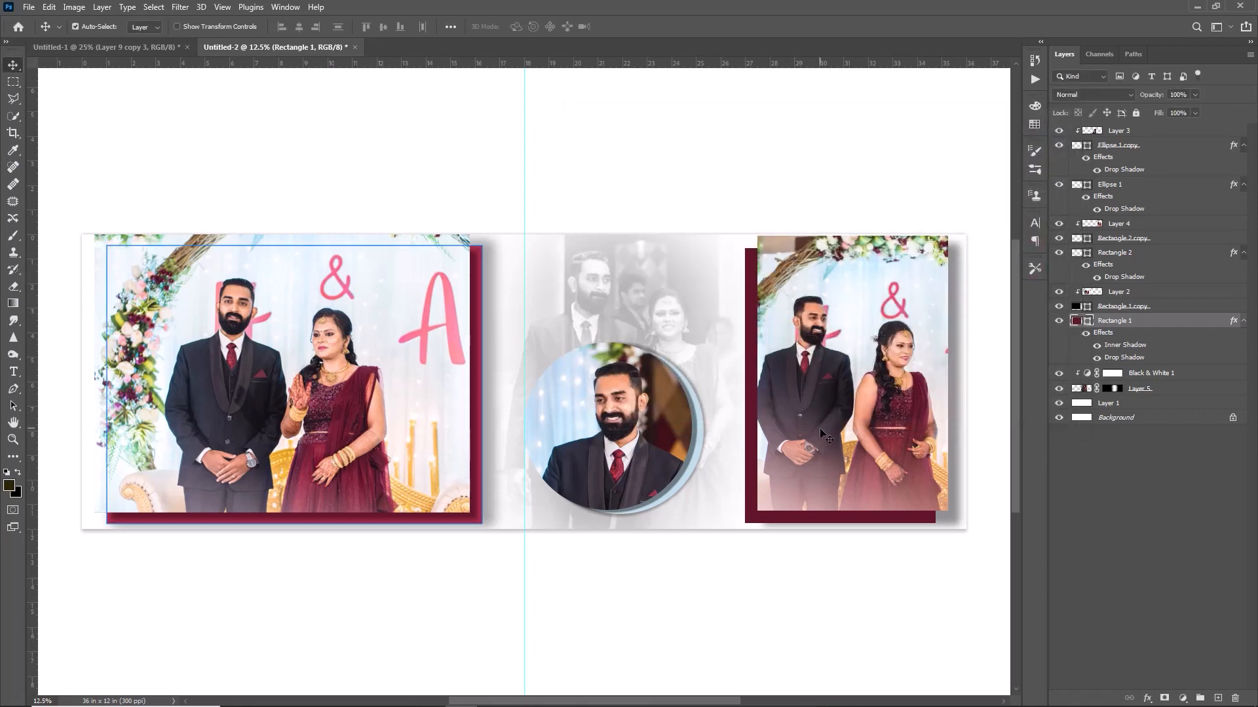
Give Rectangle 2 a crimson c63856 inner shadow at 70% opacity, distance 73, size 196.
click(749, 437)
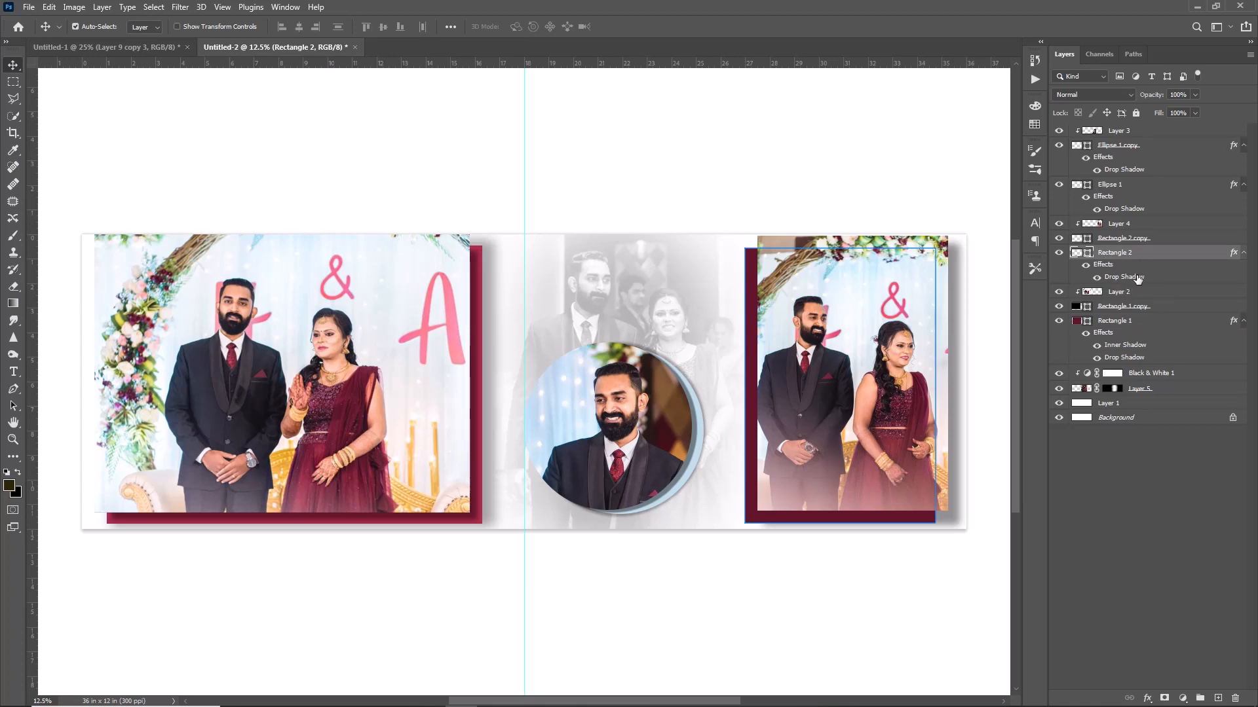
double_click(1149, 256)
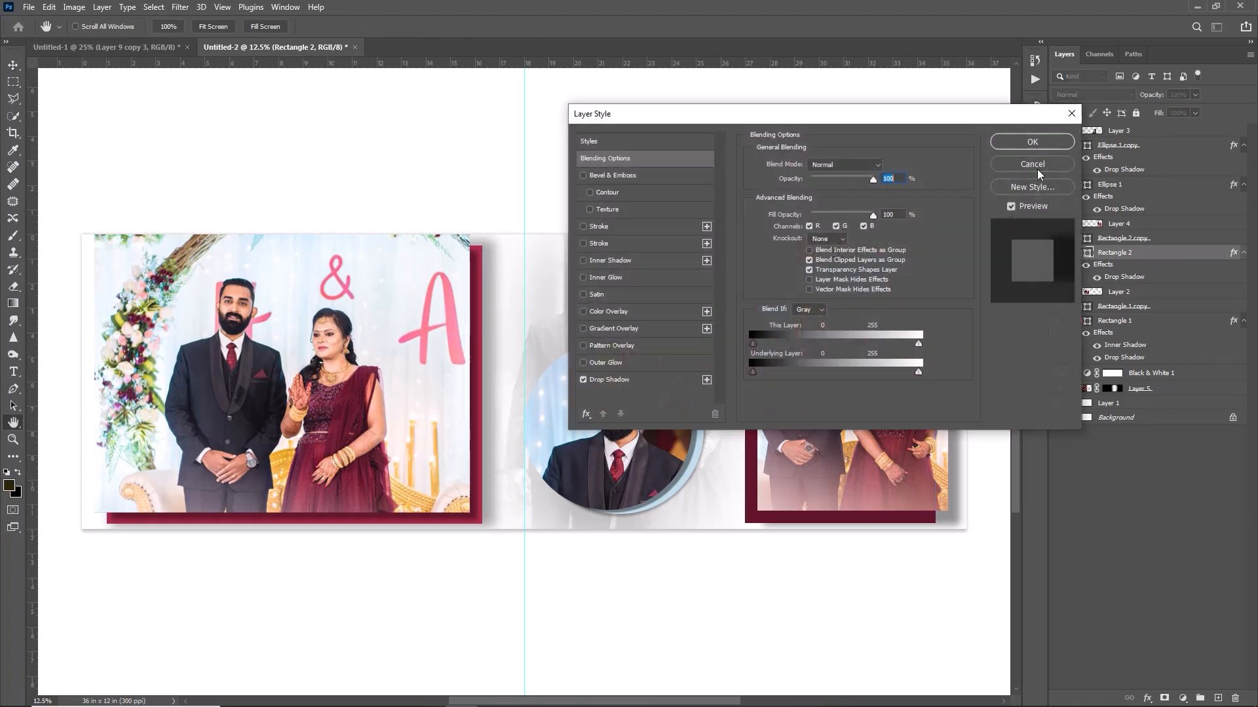
drag(659, 114, 211, 97)
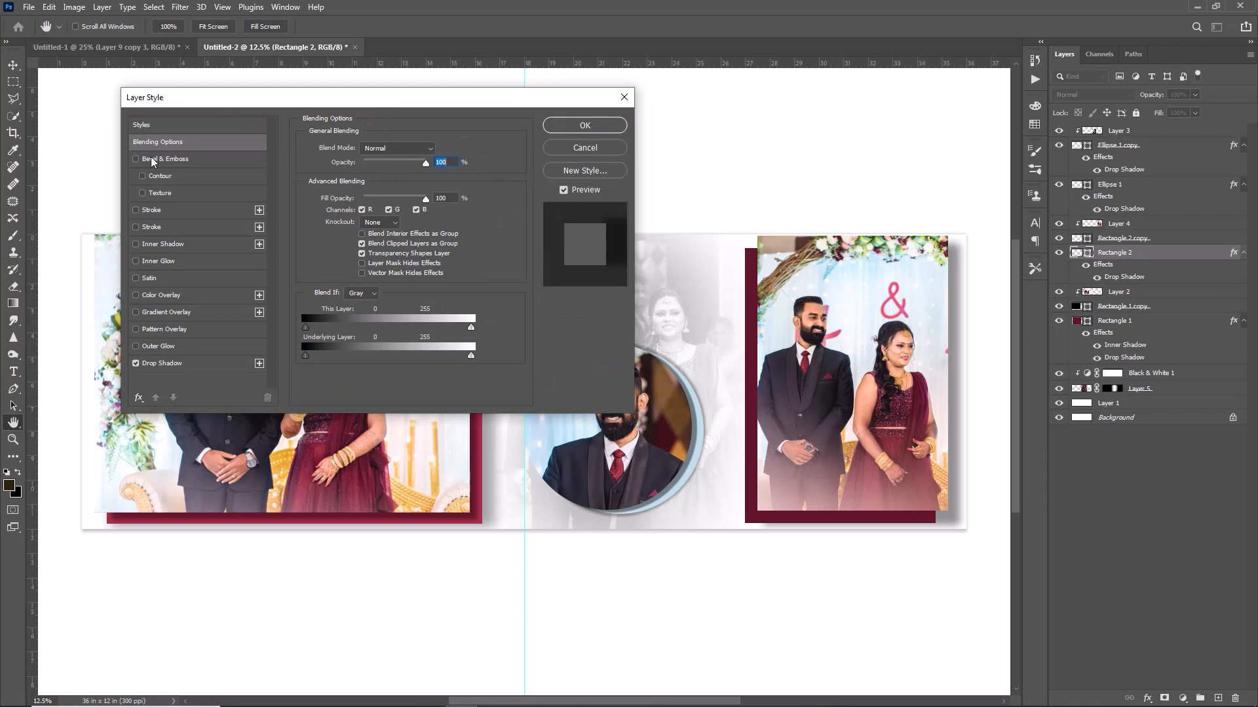
click(182, 246)
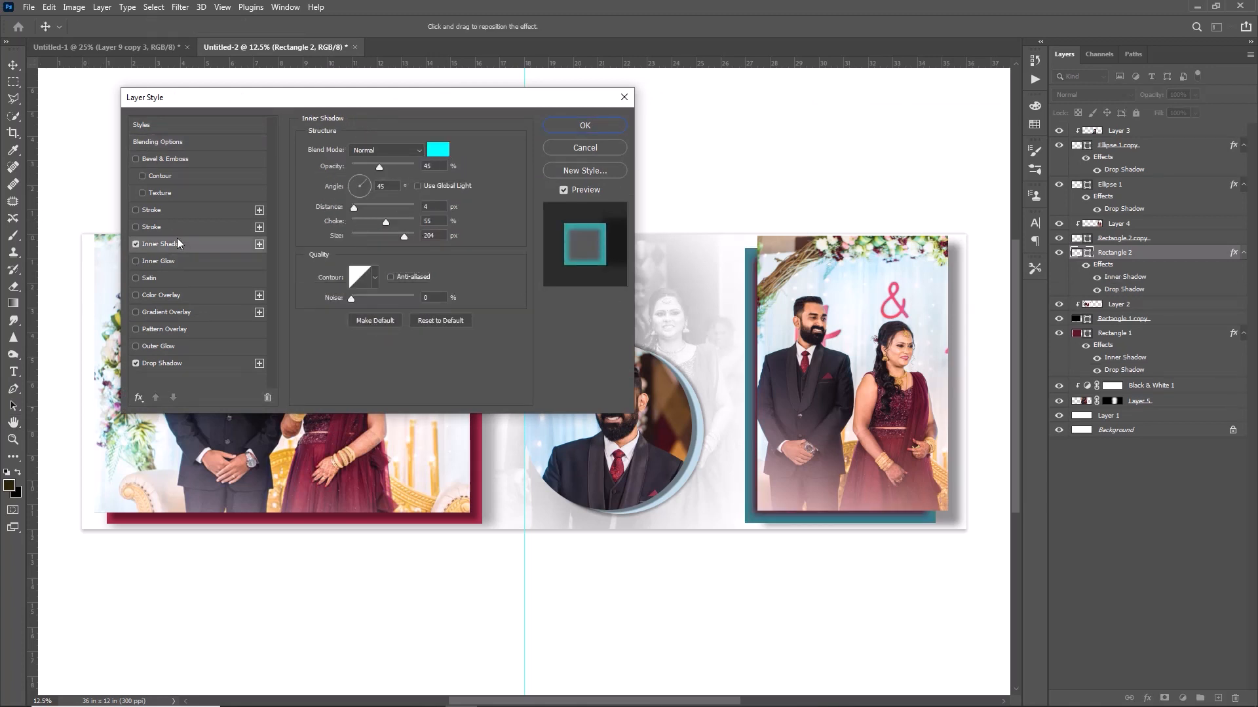
click(439, 150)
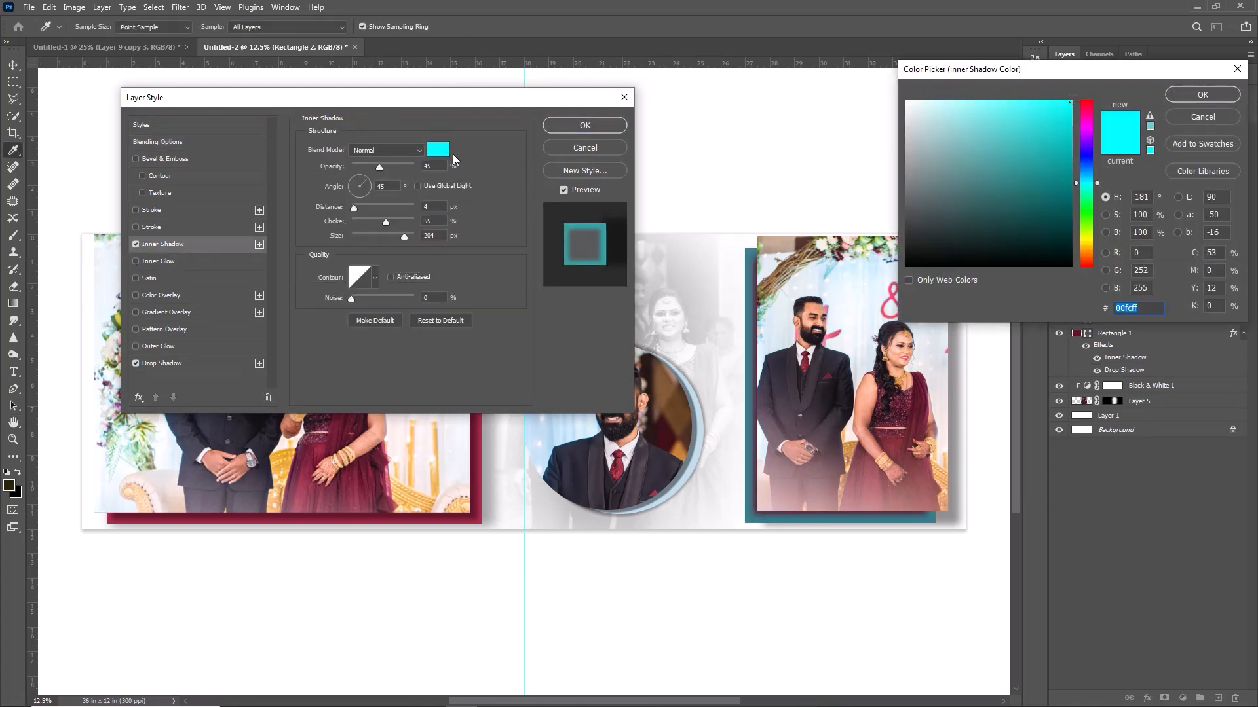
click(923, 406)
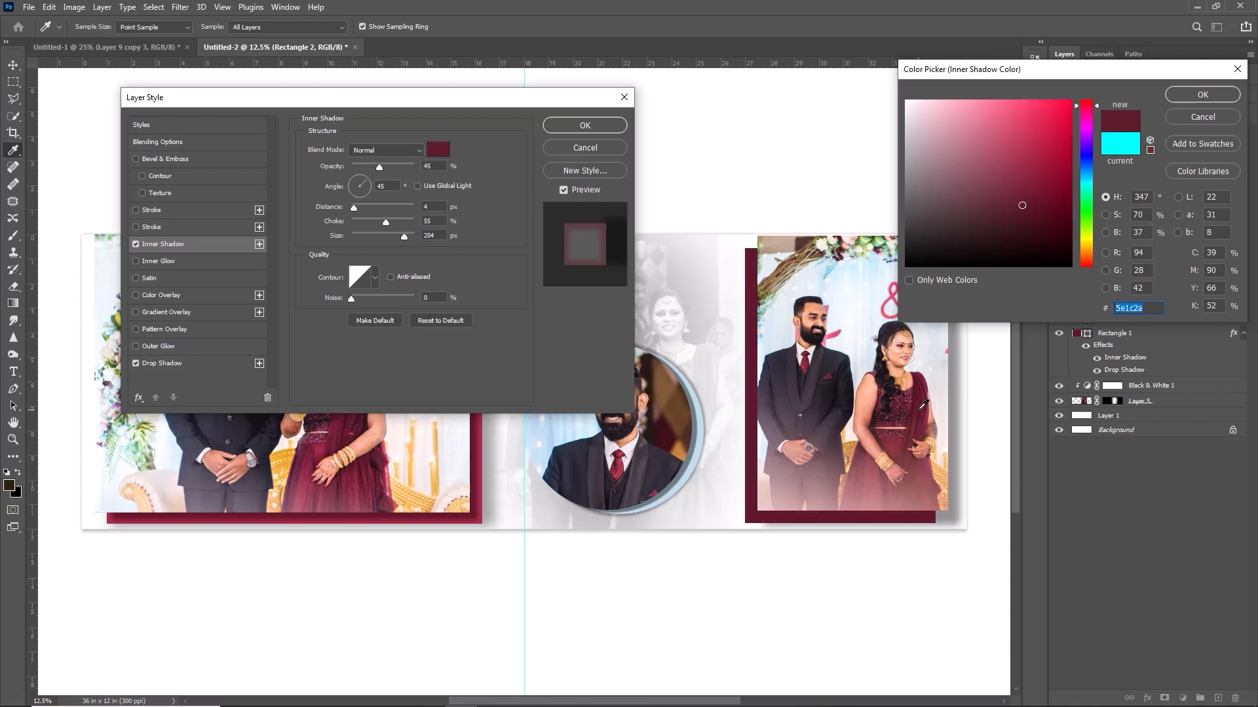
drag(1021, 164, 1024, 138)
key(Return)
click(389, 208)
mouse_move(386, 223)
mouse_down()
mouse_move(395, 171)
mouse_move(385, 224)
mouse_move(403, 239)
mouse_up()
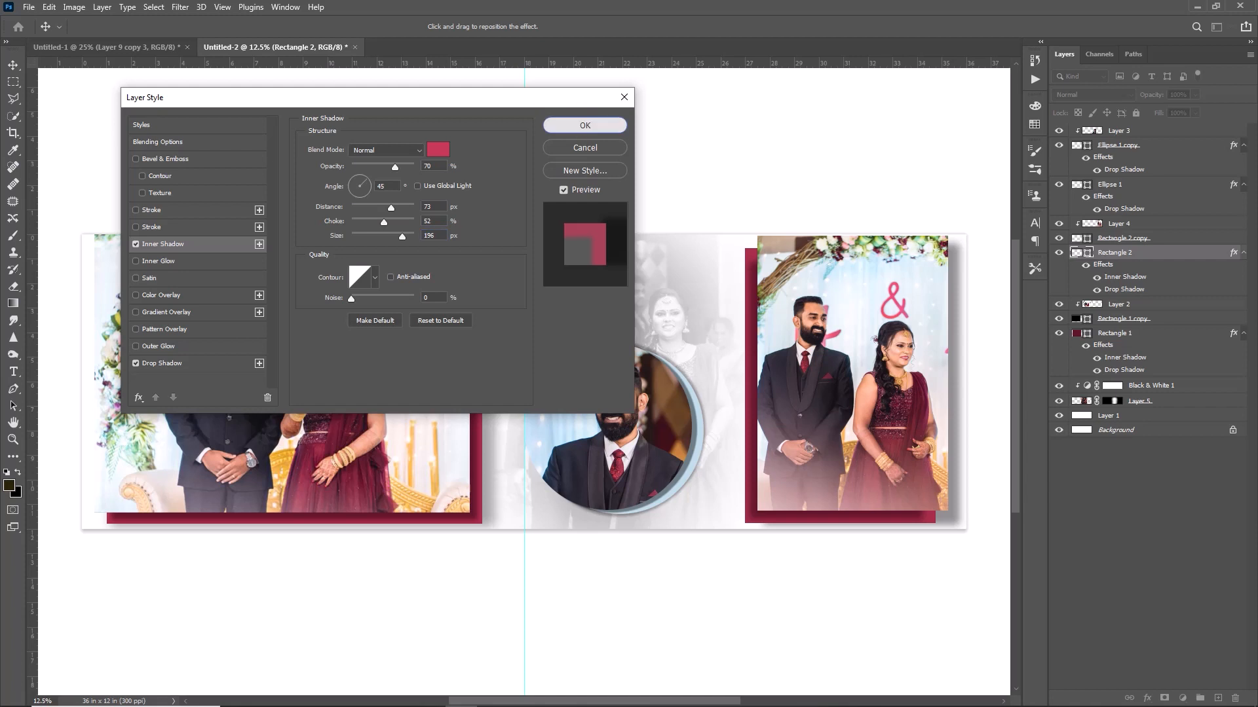
click(583, 126)
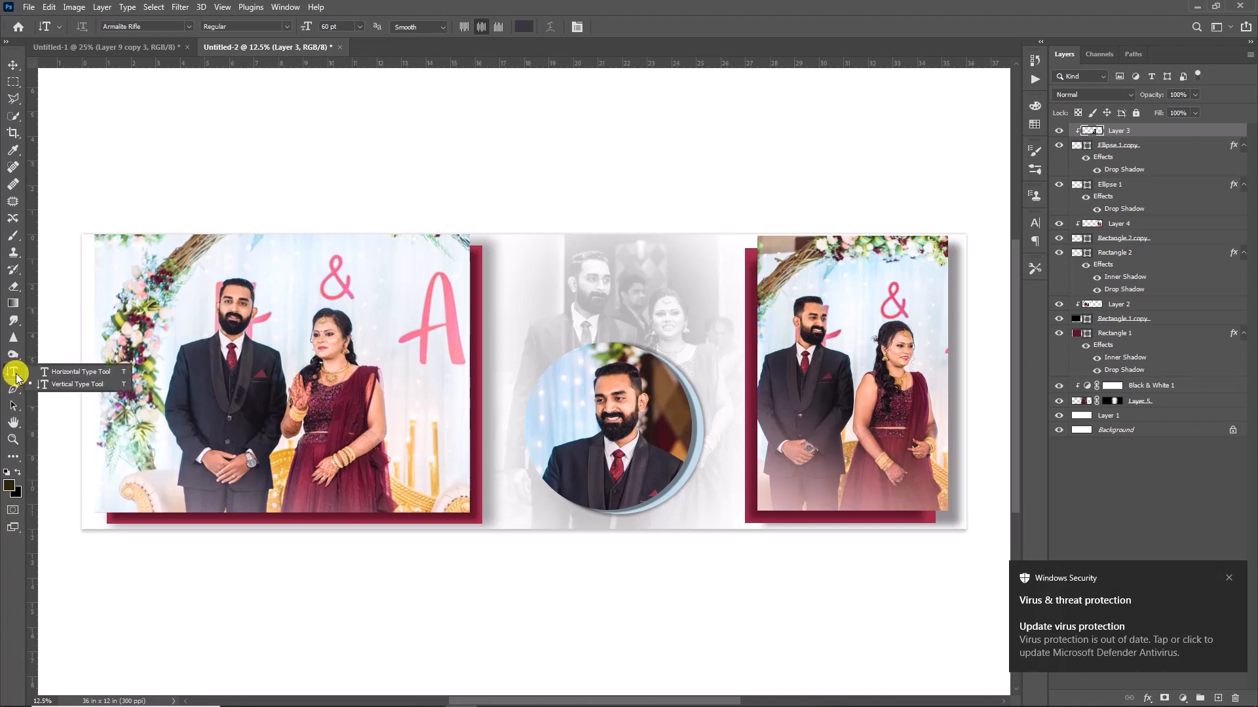
Type ENGAGEMENT above the circle portrait and set it in the ALPACA54 font.
key(shift+t)
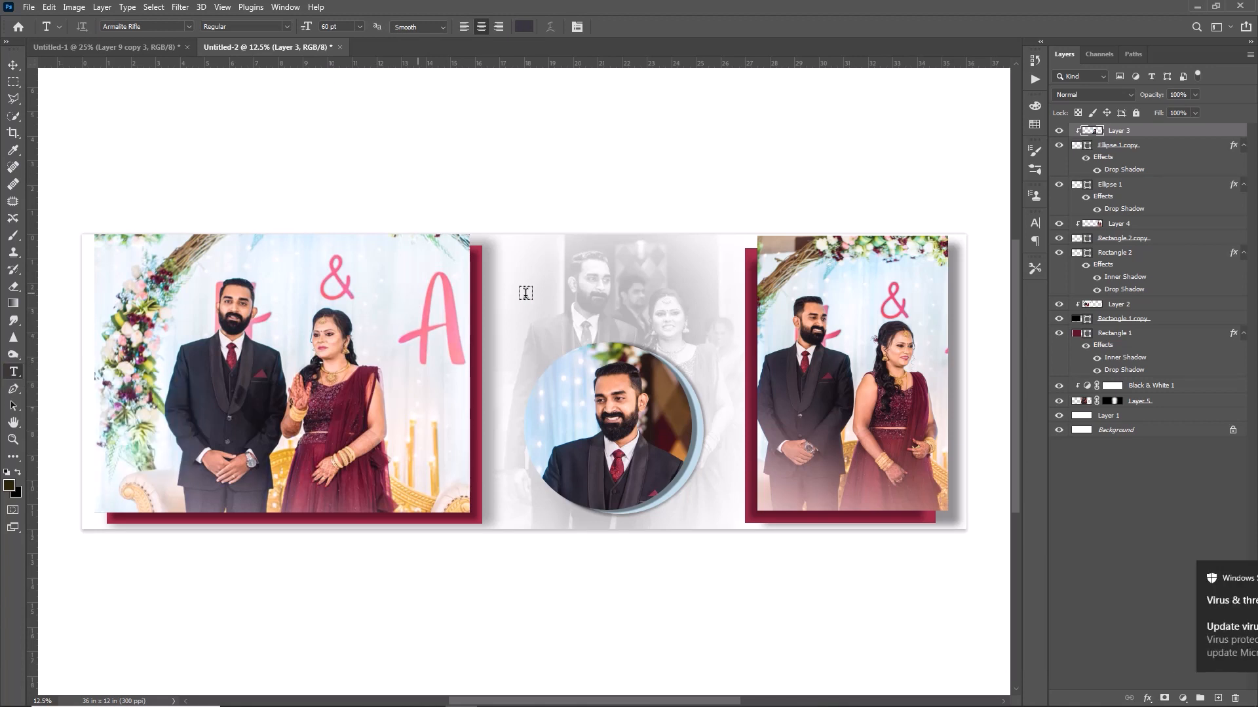
click(506, 313)
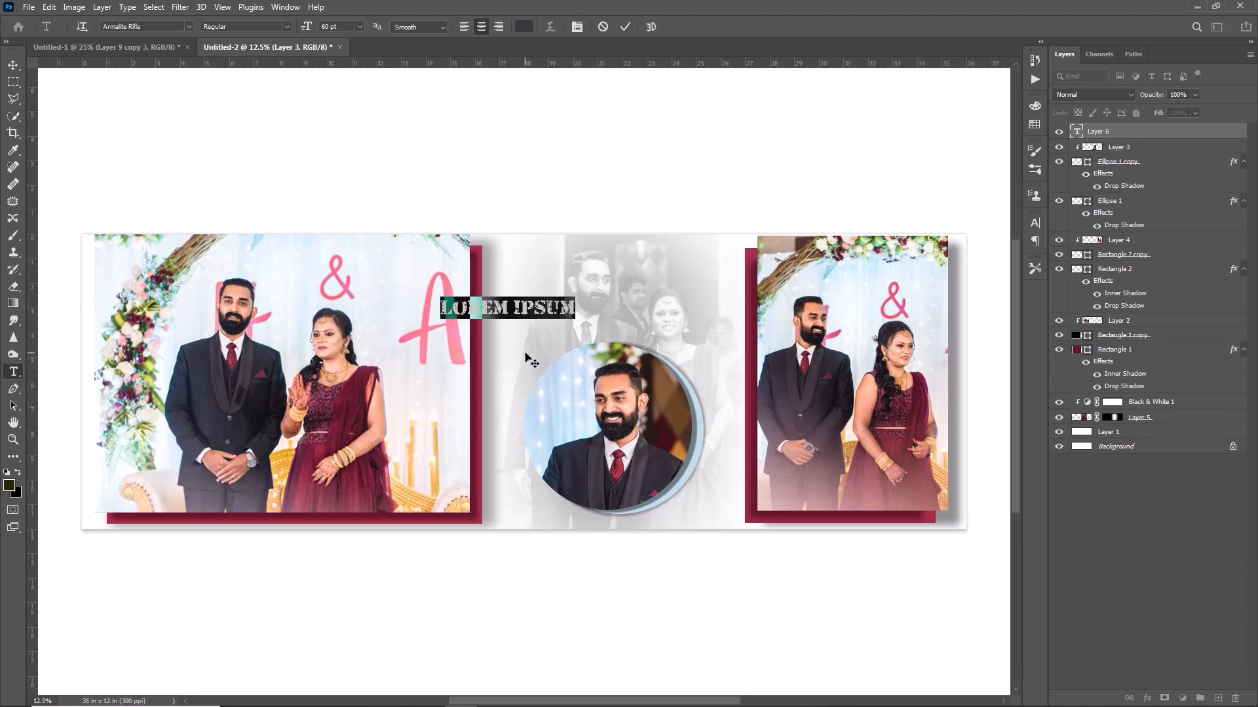
text(ENGAGEM)
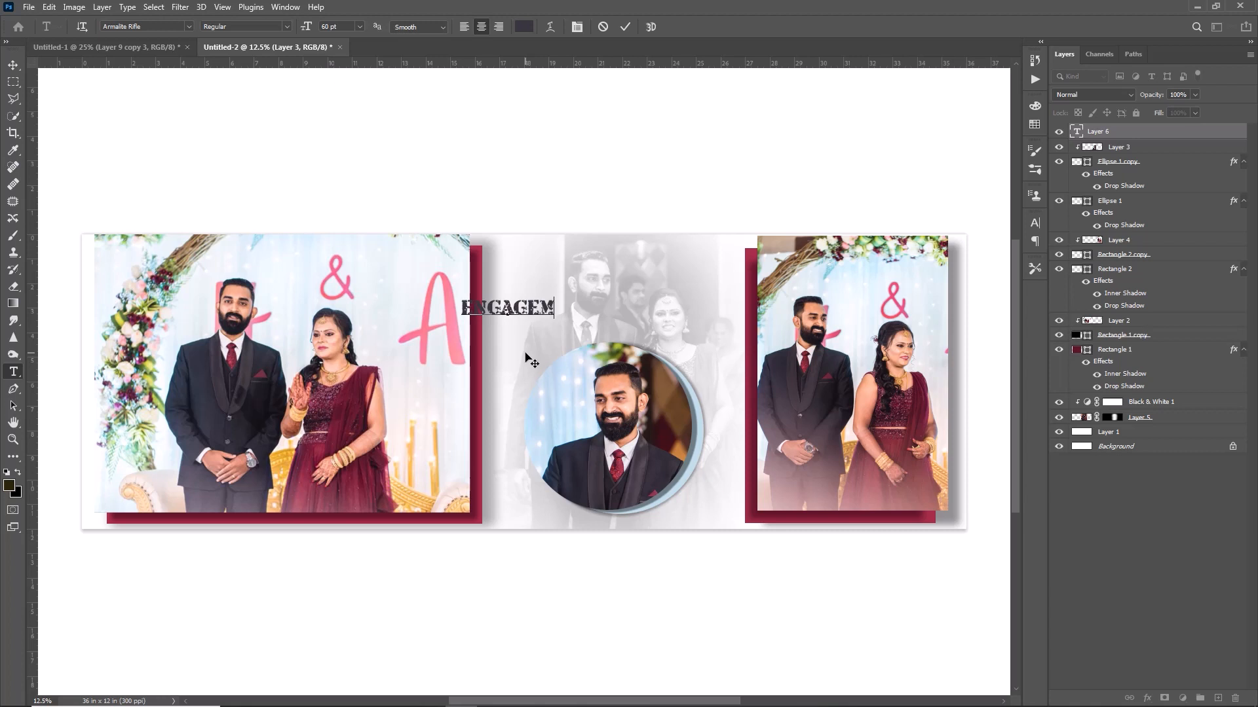
text(ENT)
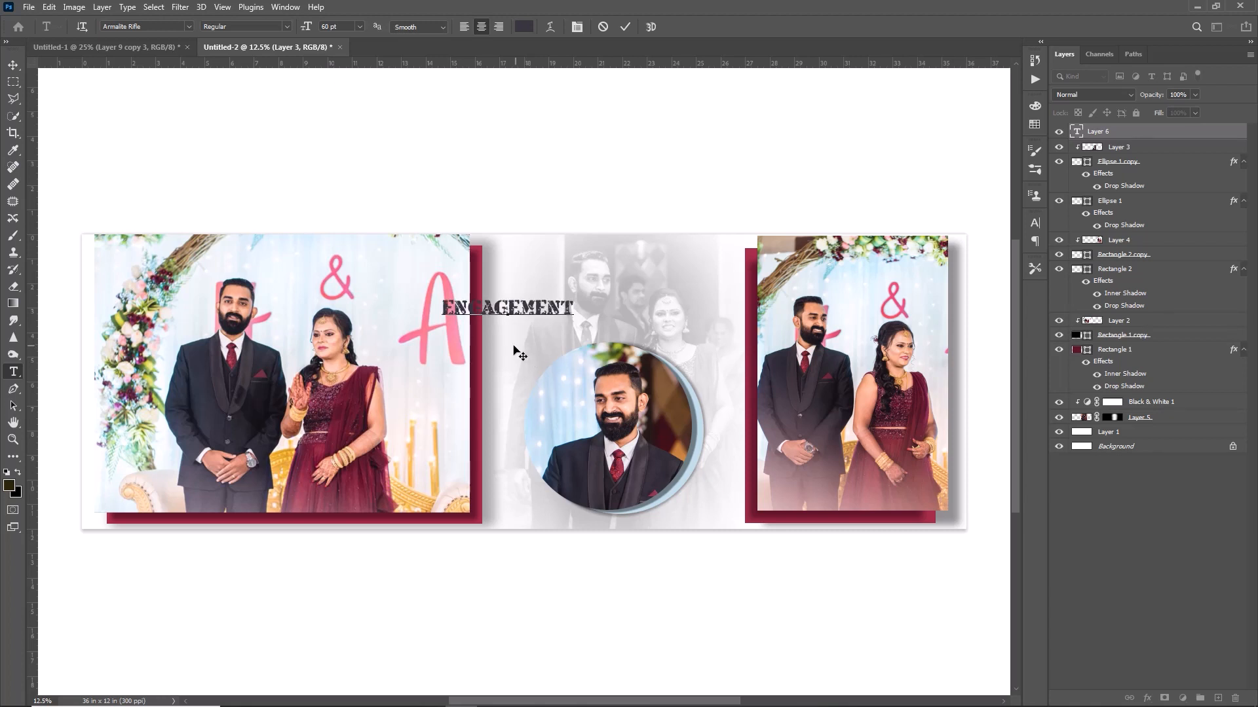
drag(570, 305, 426, 307)
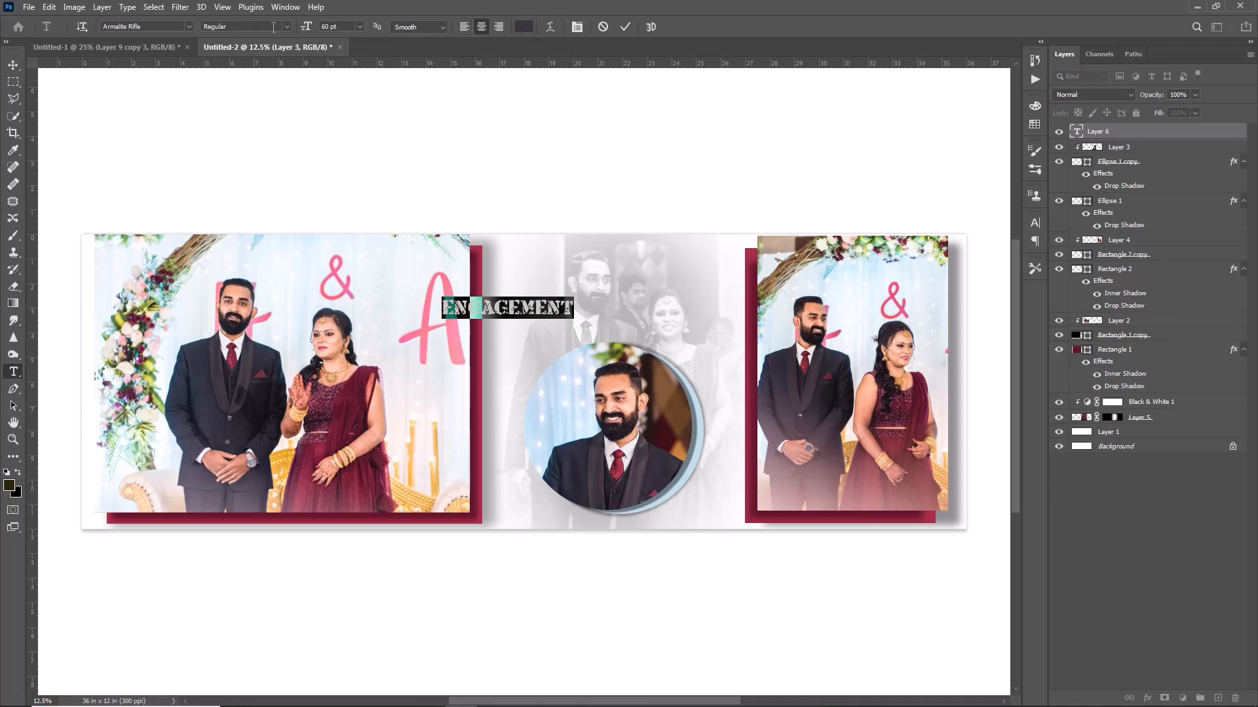
click(189, 26)
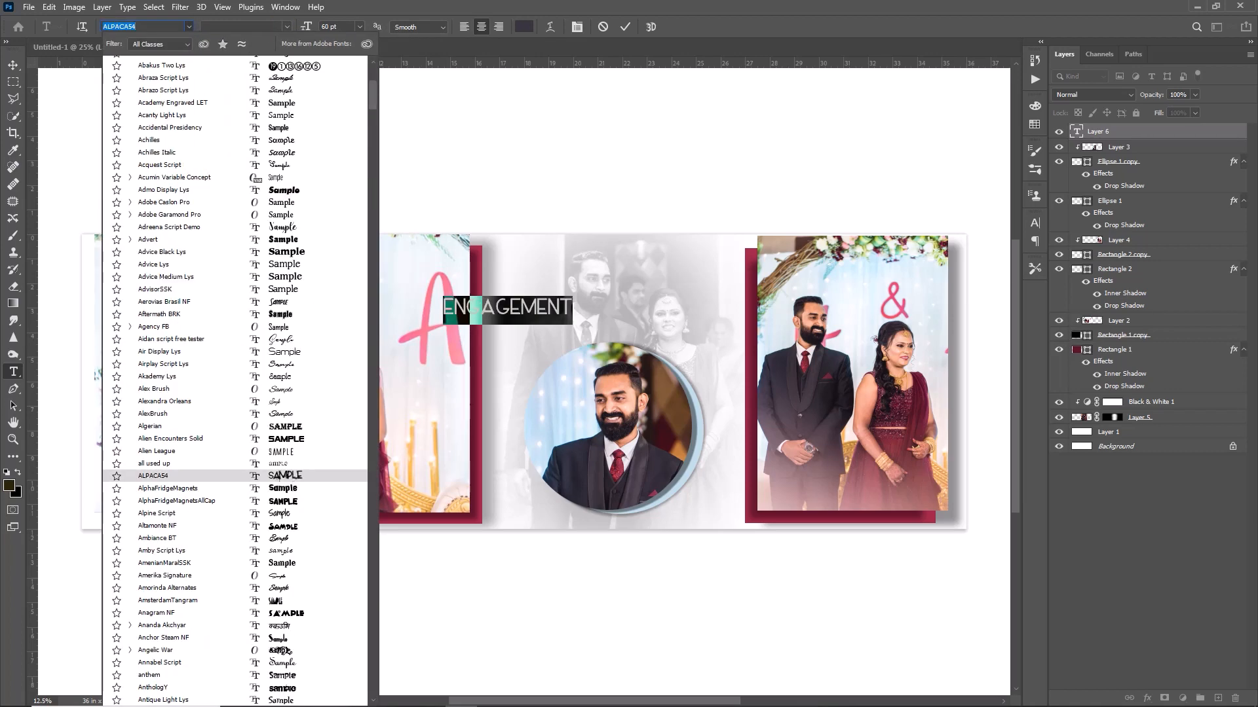
click(292, 481)
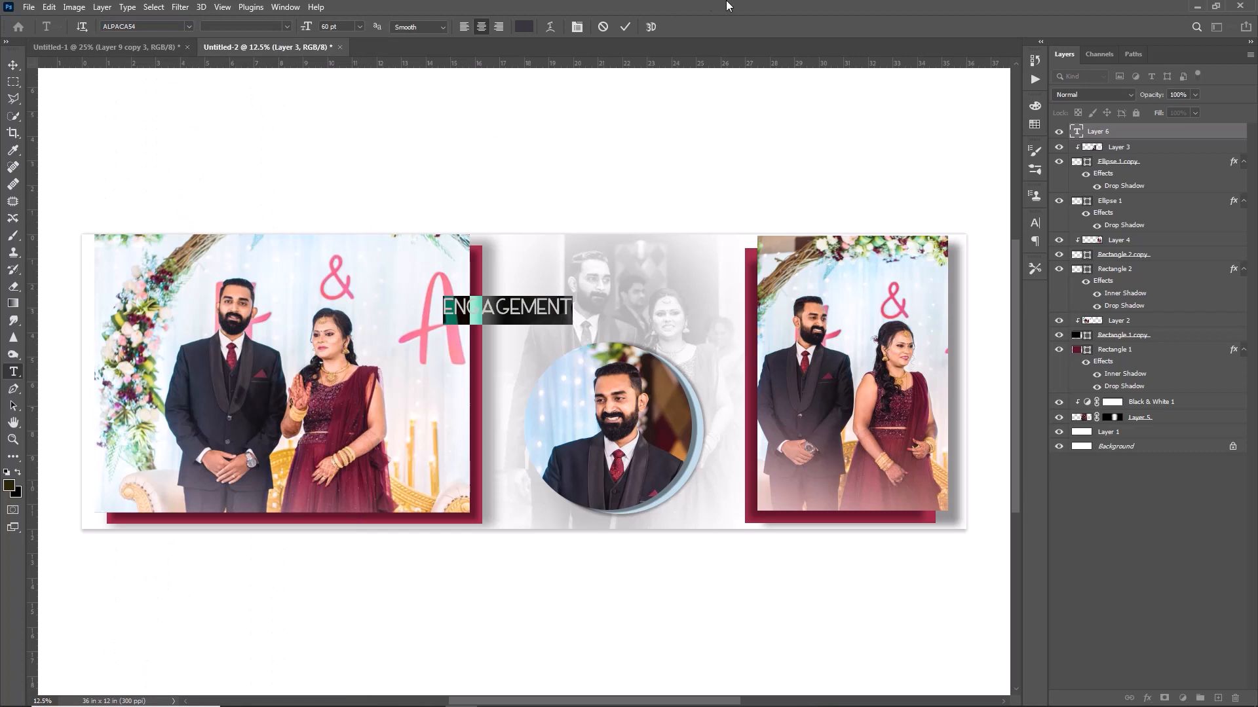
click(625, 27)
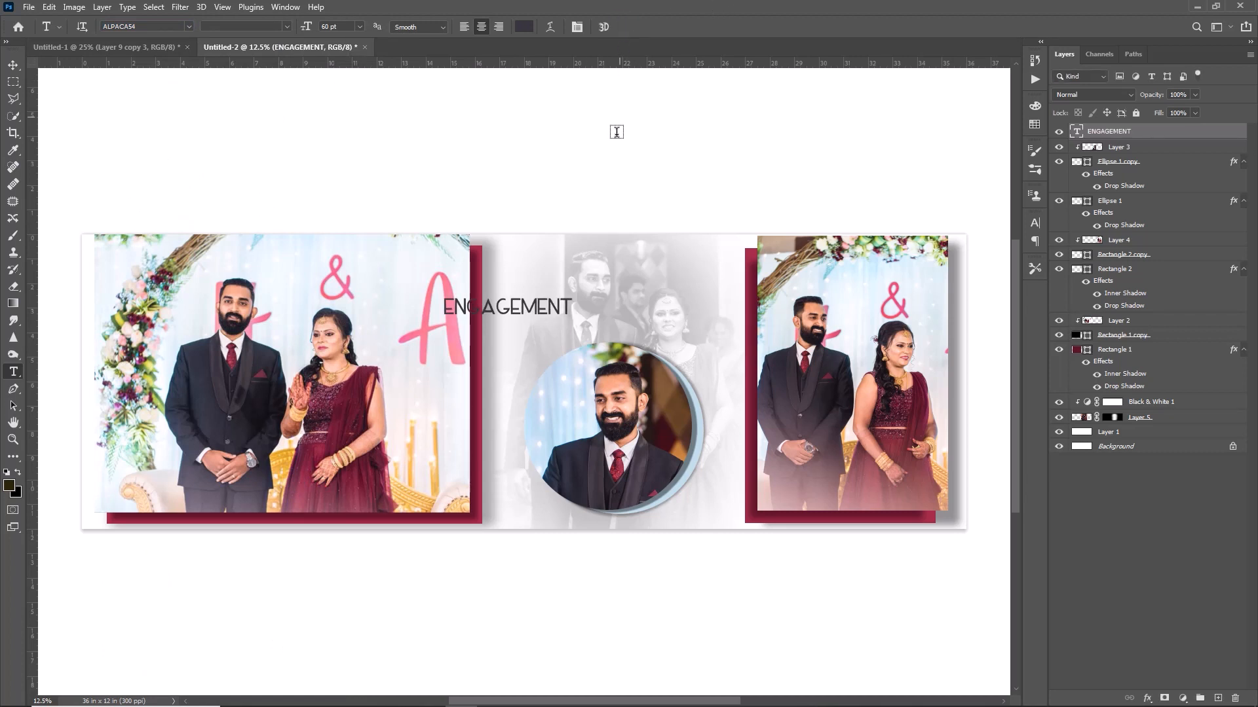
Rotate ENGAGEMENT 90° counter-clockwise, then scale and place it beside the circle portrait.
key(ctrl+t)
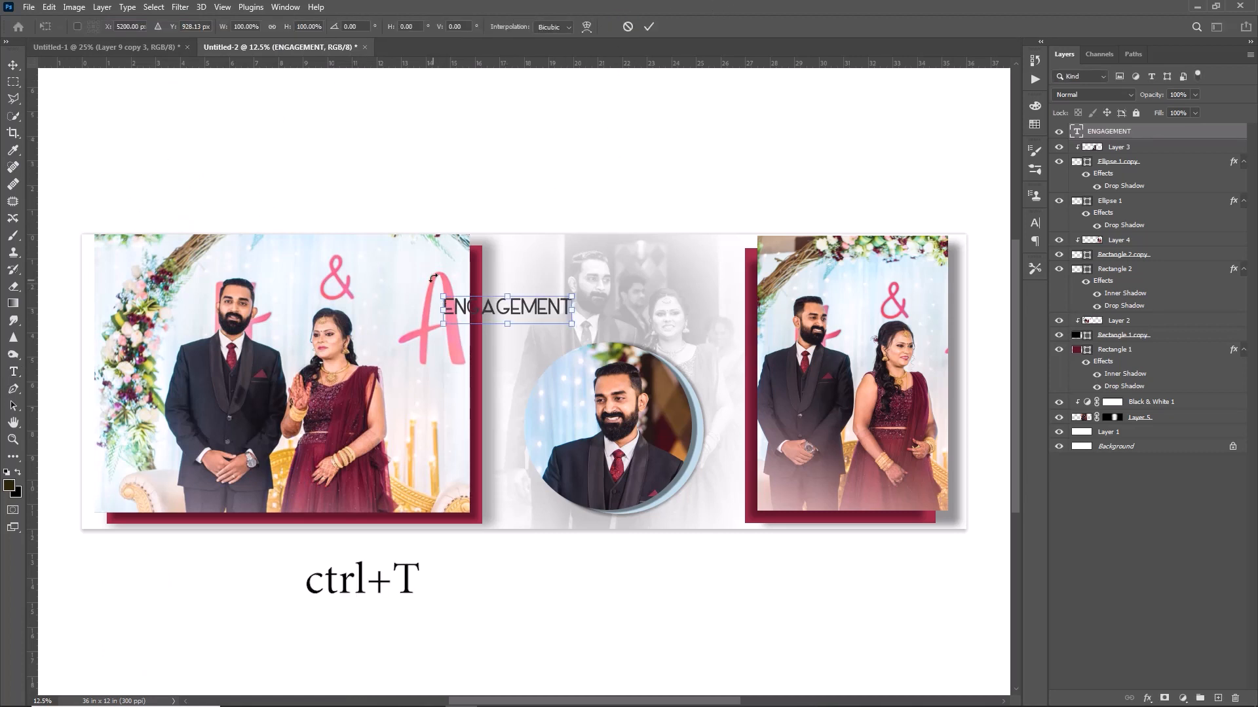
right_click(491, 313)
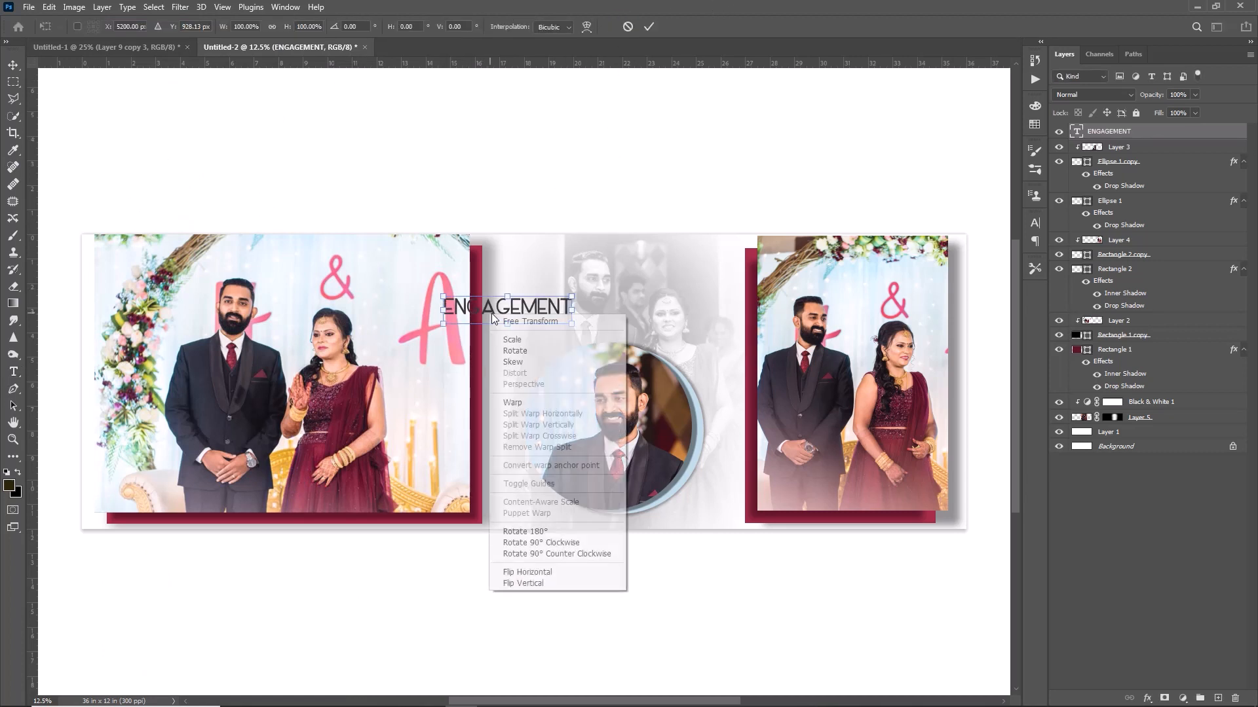
click(541, 548)
drag(506, 374, 509, 457)
drag(505, 419, 509, 454)
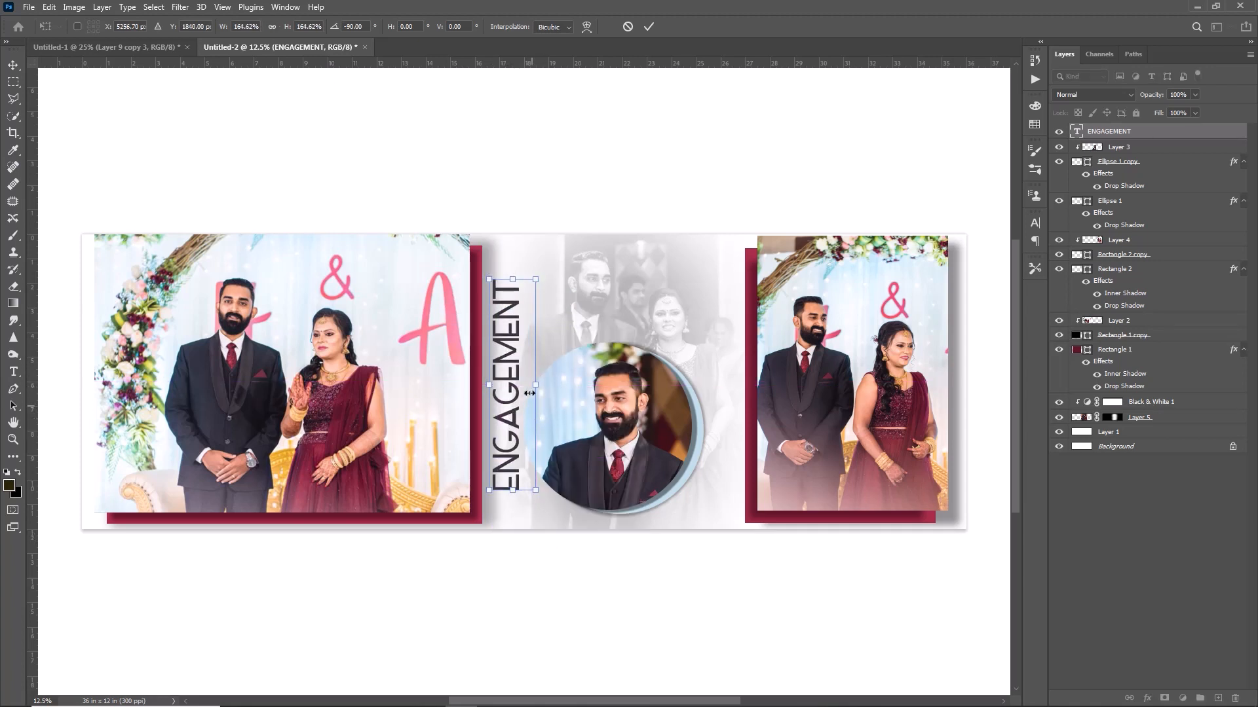
drag(536, 385, 524, 384)
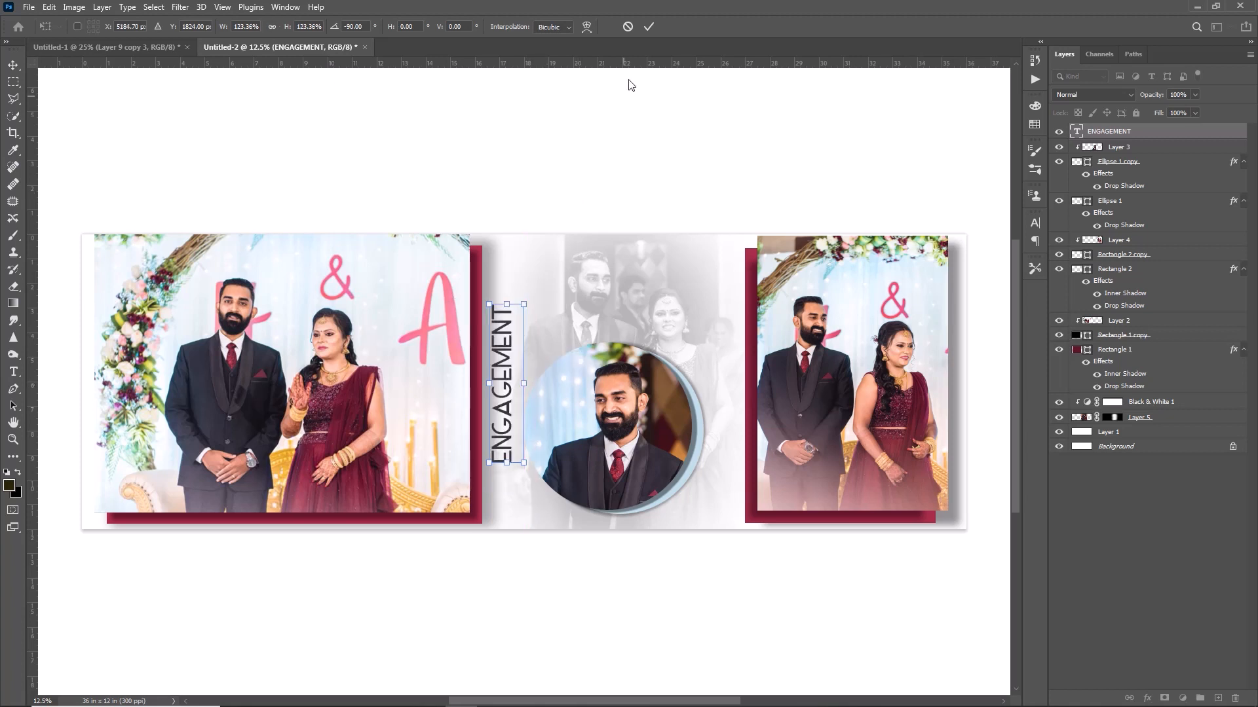
key(Return)
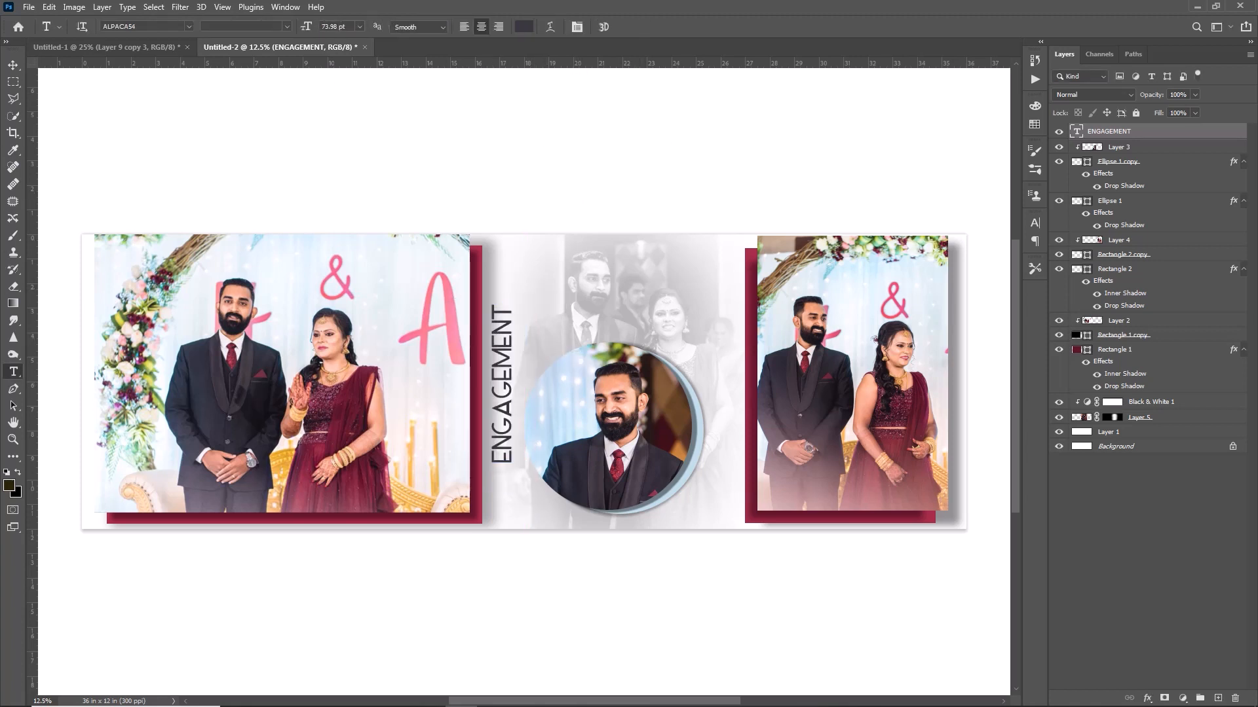
Lower the ENGAGEMENT layer's opacity to about 52%.
key(v)
drag(1156, 101, 1137, 106)
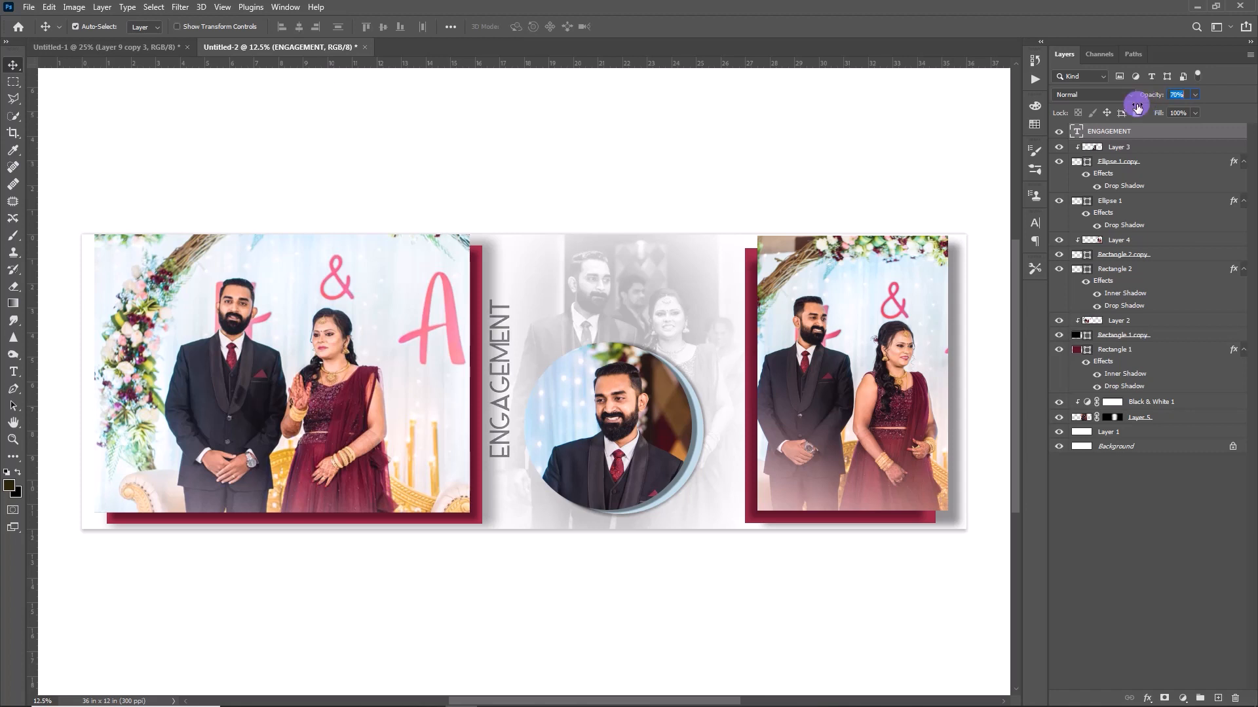
mouse_move(1137, 107)
mouse_down()
mouse_move(1179, 113)
mouse_move(1126, 114)
mouse_move(1149, 118)
mouse_up()
Draw a tall thin rectangle beside ENGAGEMENT with no outline and a maroon fill.
key(u)
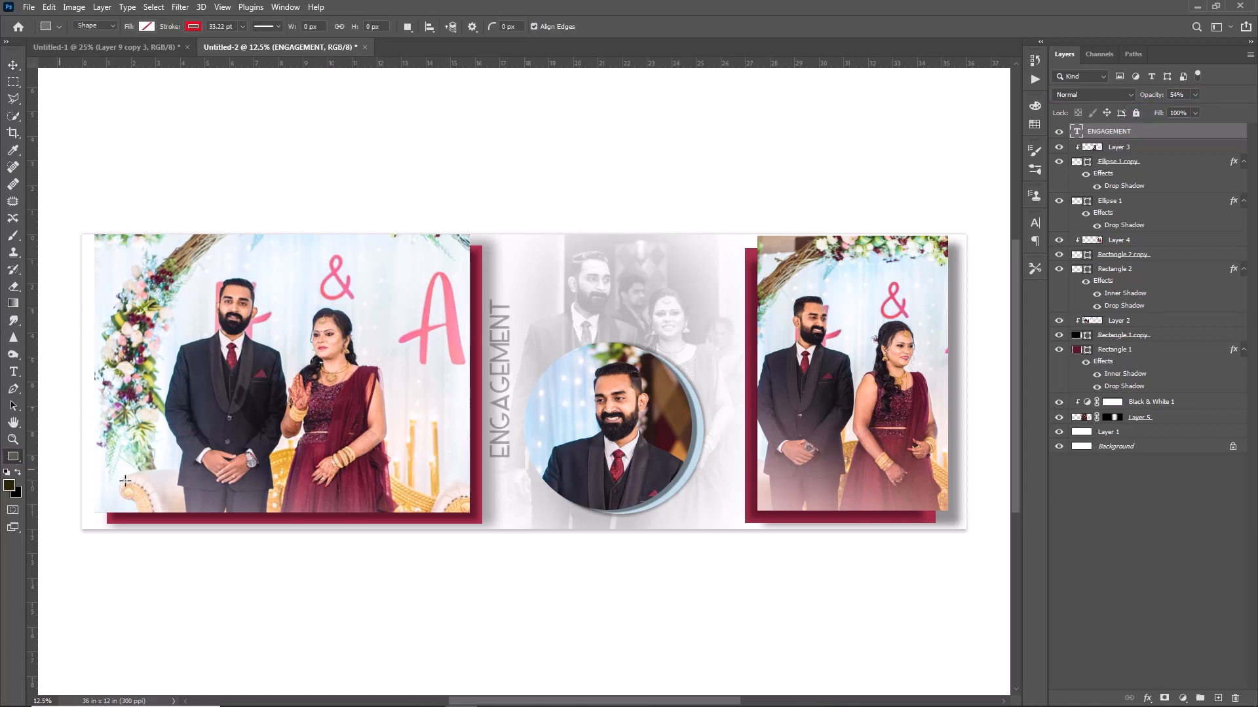
mouse_move(490, 268)
mouse_down()
mouse_move(513, 387)
mouse_move(511, 487)
mouse_up()
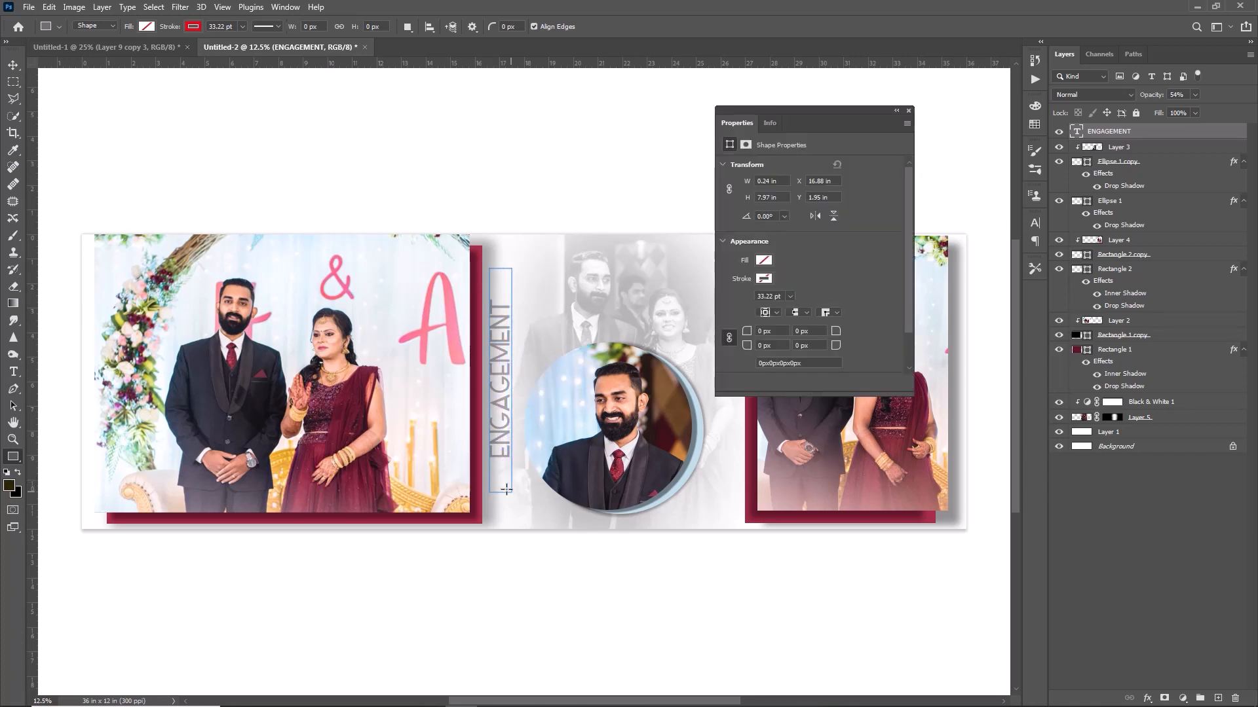
click(764, 279)
click(737, 303)
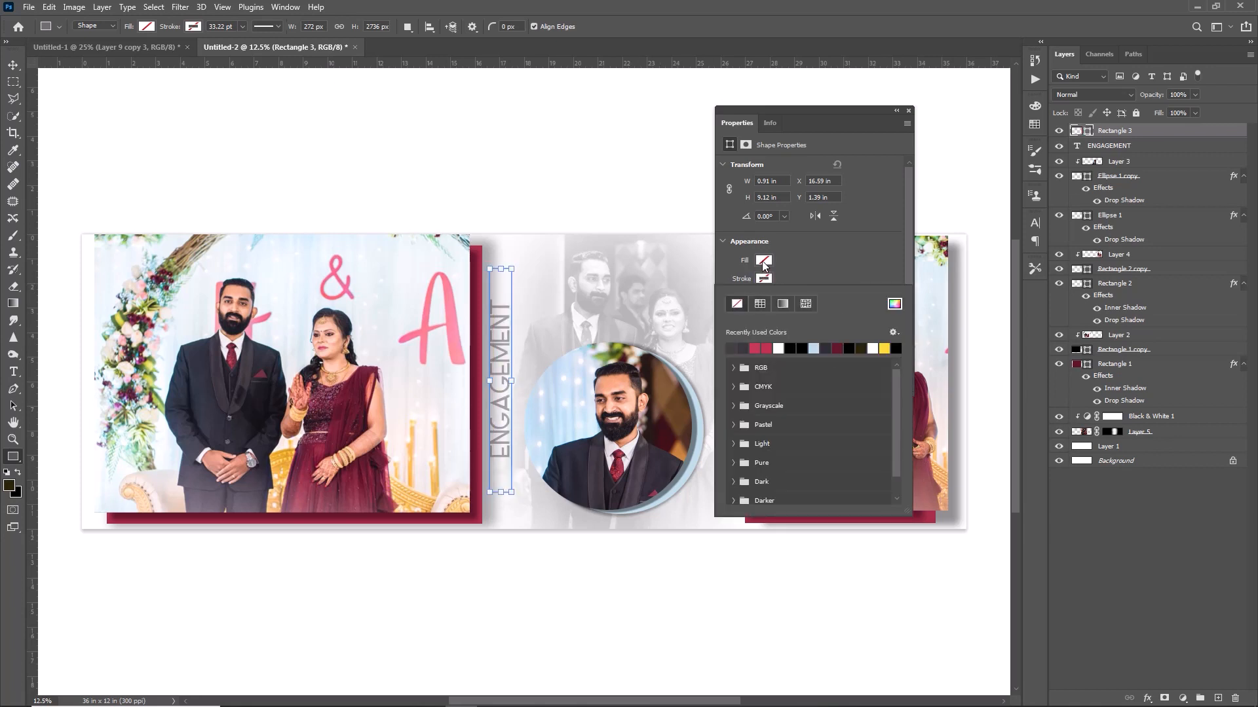
click(764, 260)
click(764, 260)
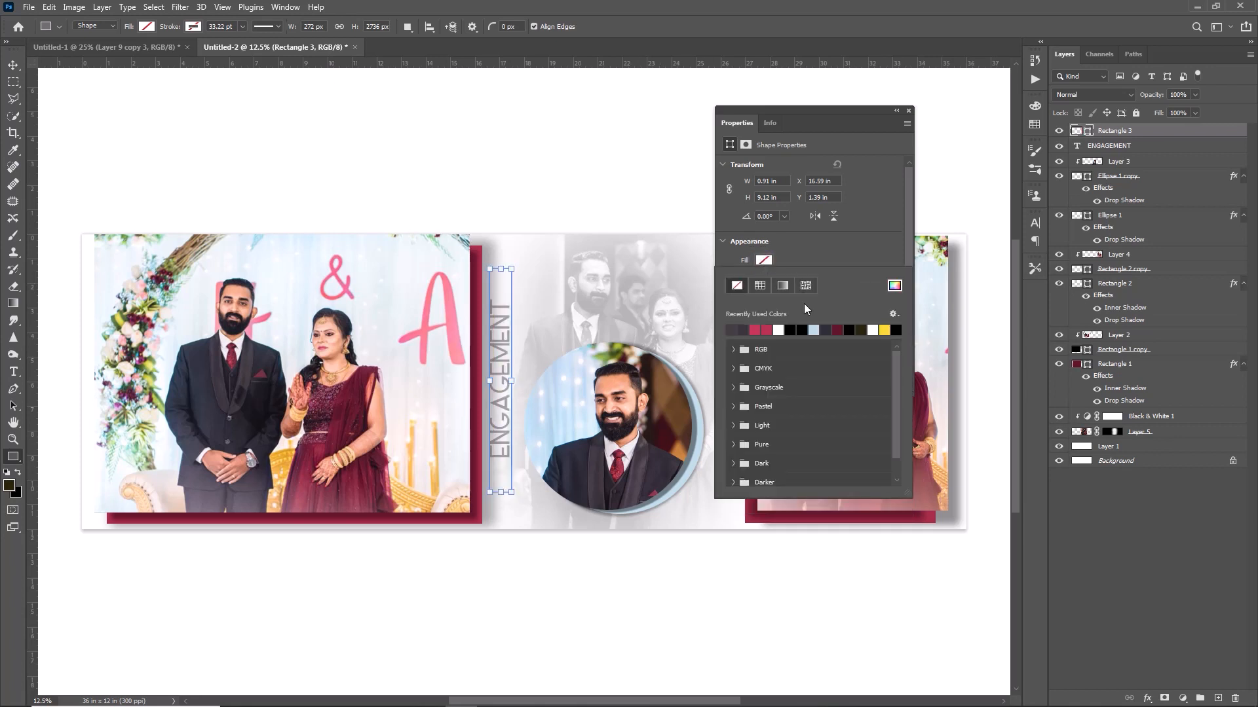
click(768, 329)
click(909, 113)
click(908, 110)
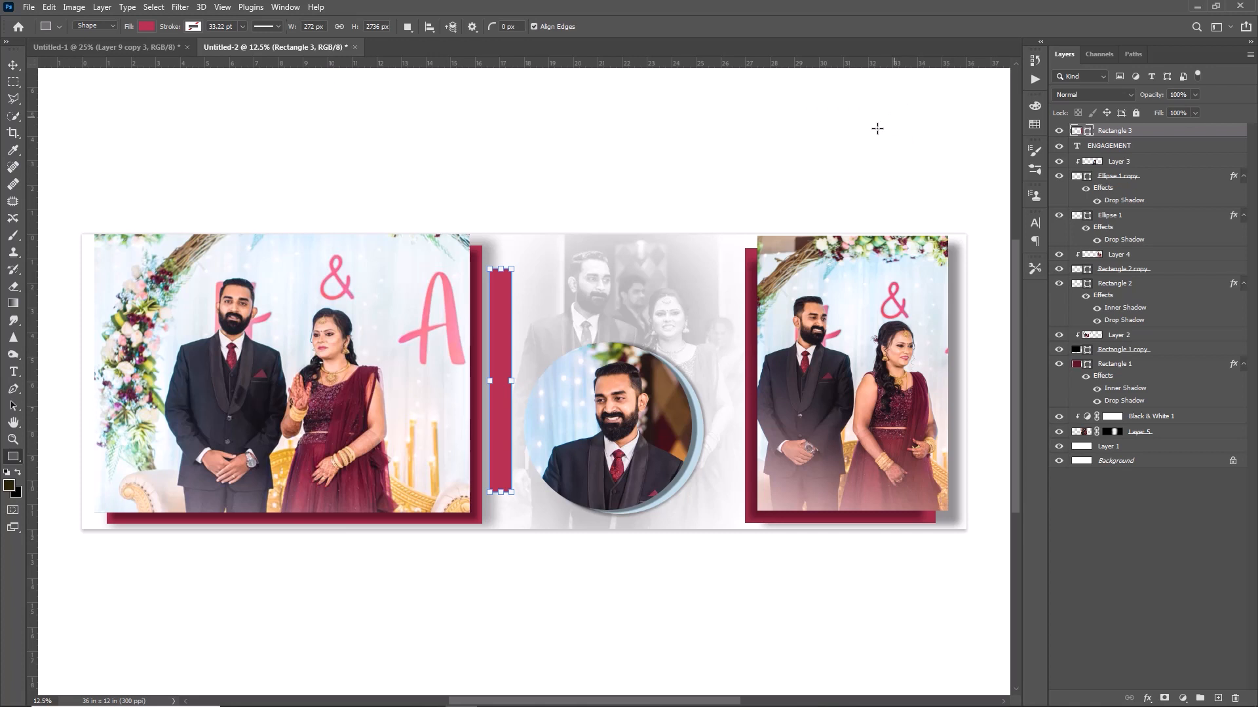
Move the bar beneath ENGAGEMENT at about 13% opacity, then draw a bar at the left photo's upper-left edge.
drag(1131, 131, 1116, 155)
key(v)
click(1146, 97)
drag(1146, 97, 1091, 106)
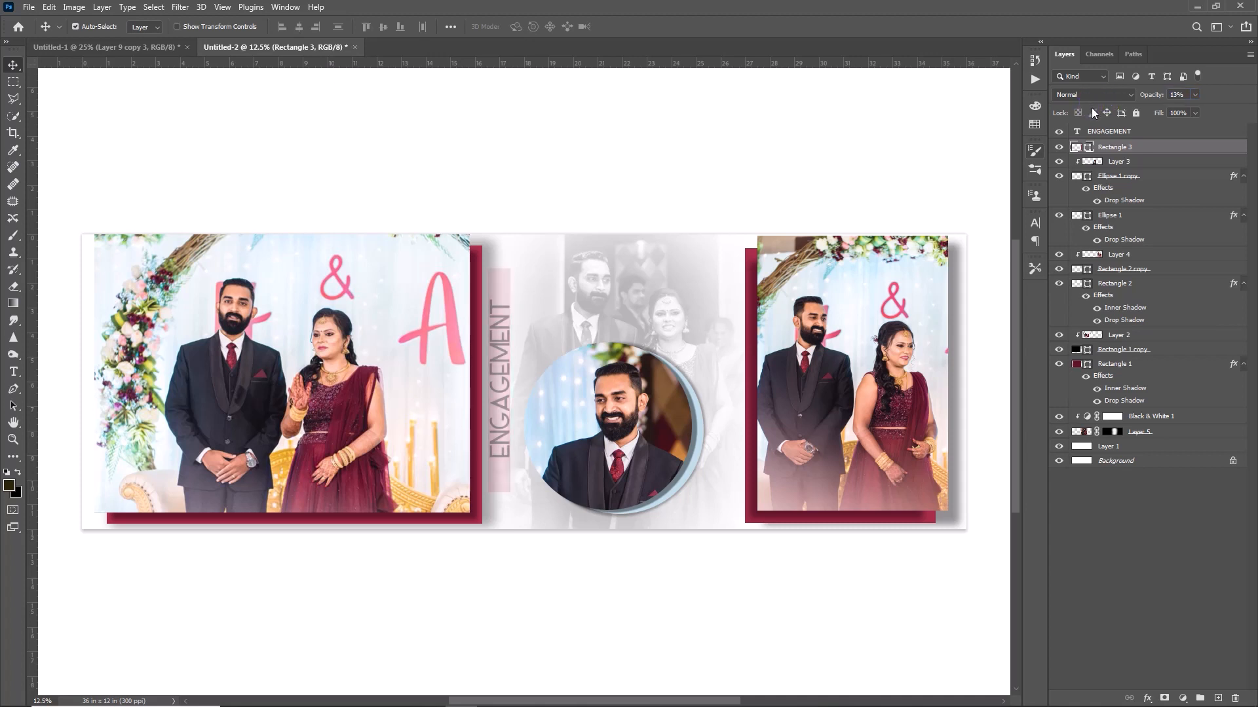
click(19, 461)
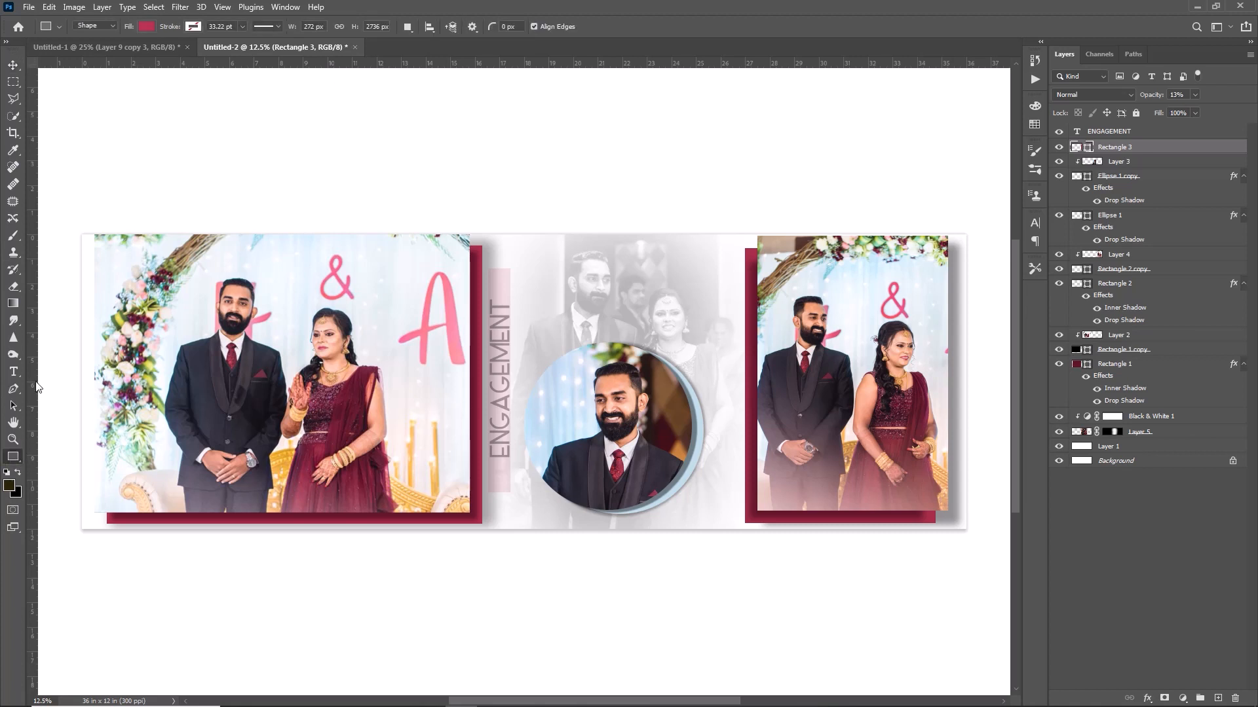
drag(72, 219, 92, 411)
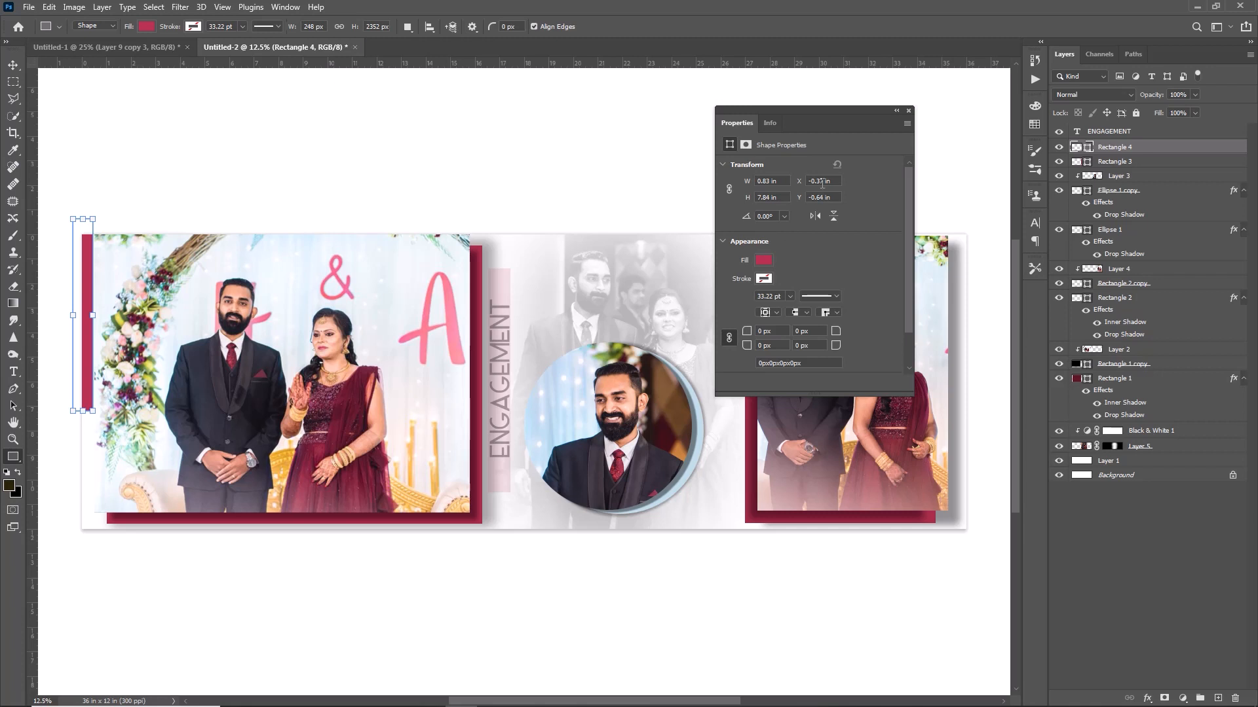
Fade the left-edge Rectangle 4 bar to about 24% opacity.
click(908, 111)
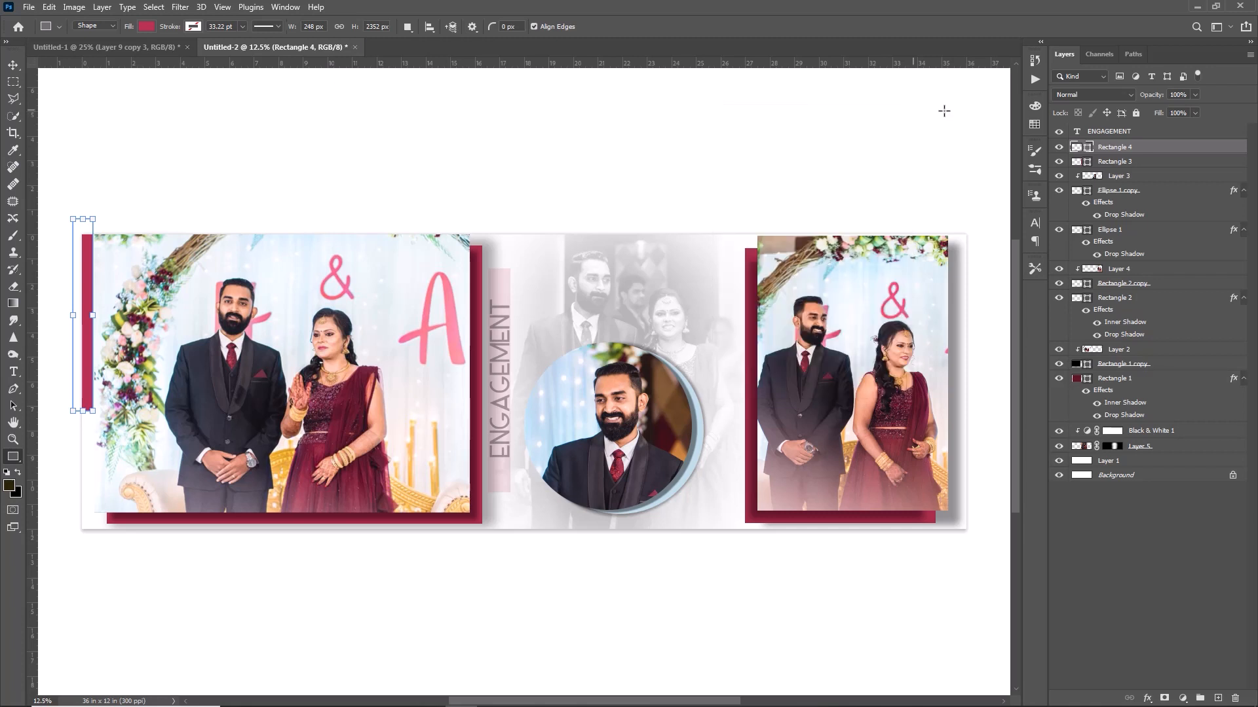
drag(1150, 94, 1100, 103)
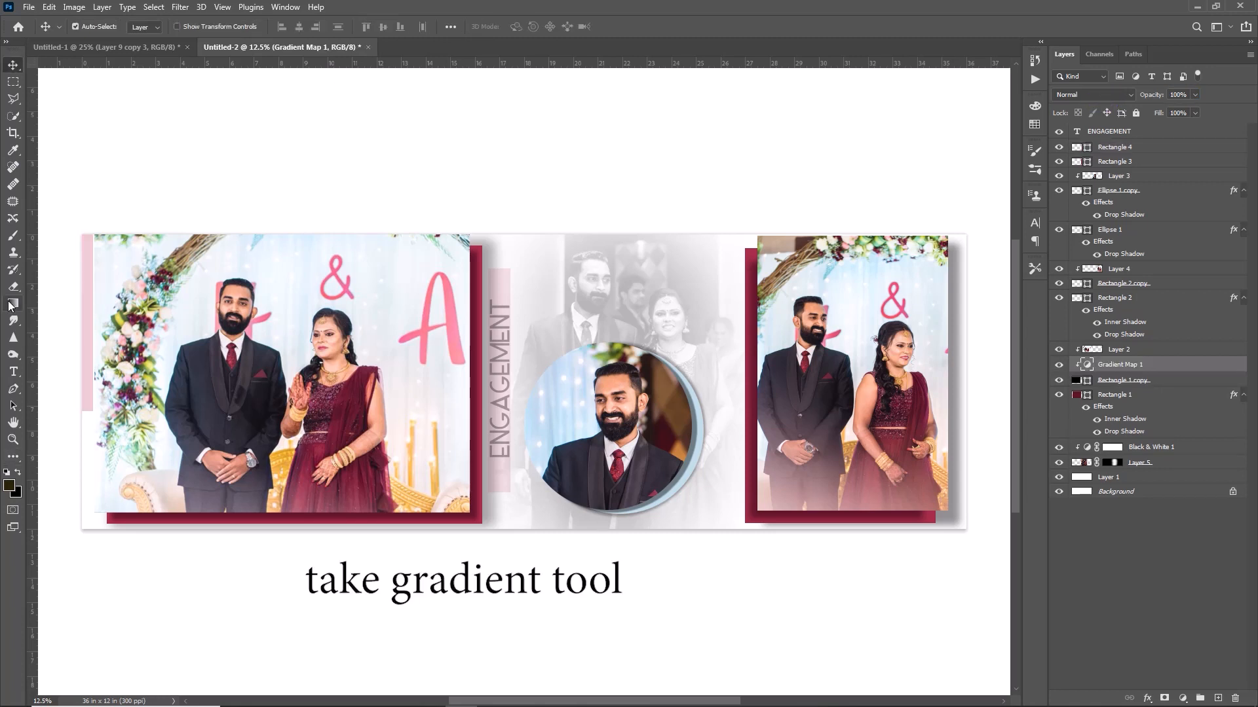
click(13, 304)
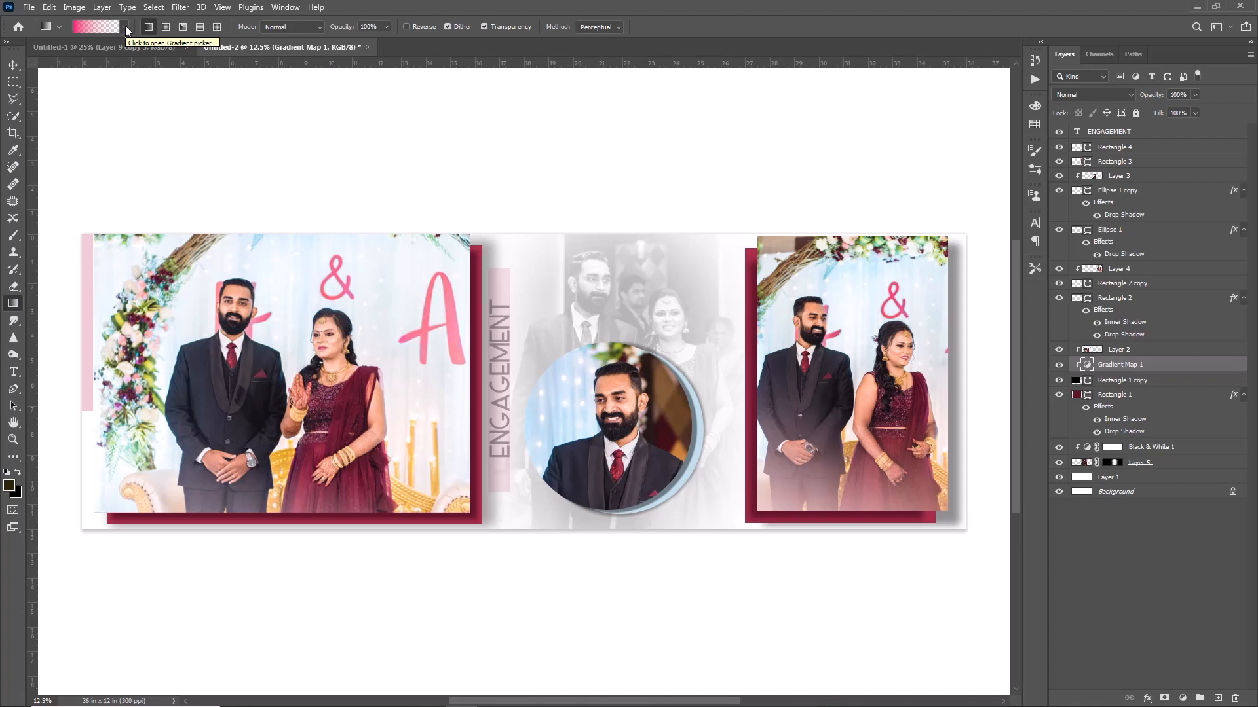
Change the gradient's left colour stop to soft pink fb6989, starting from the sampled maroon dress colour.
click(102, 30)
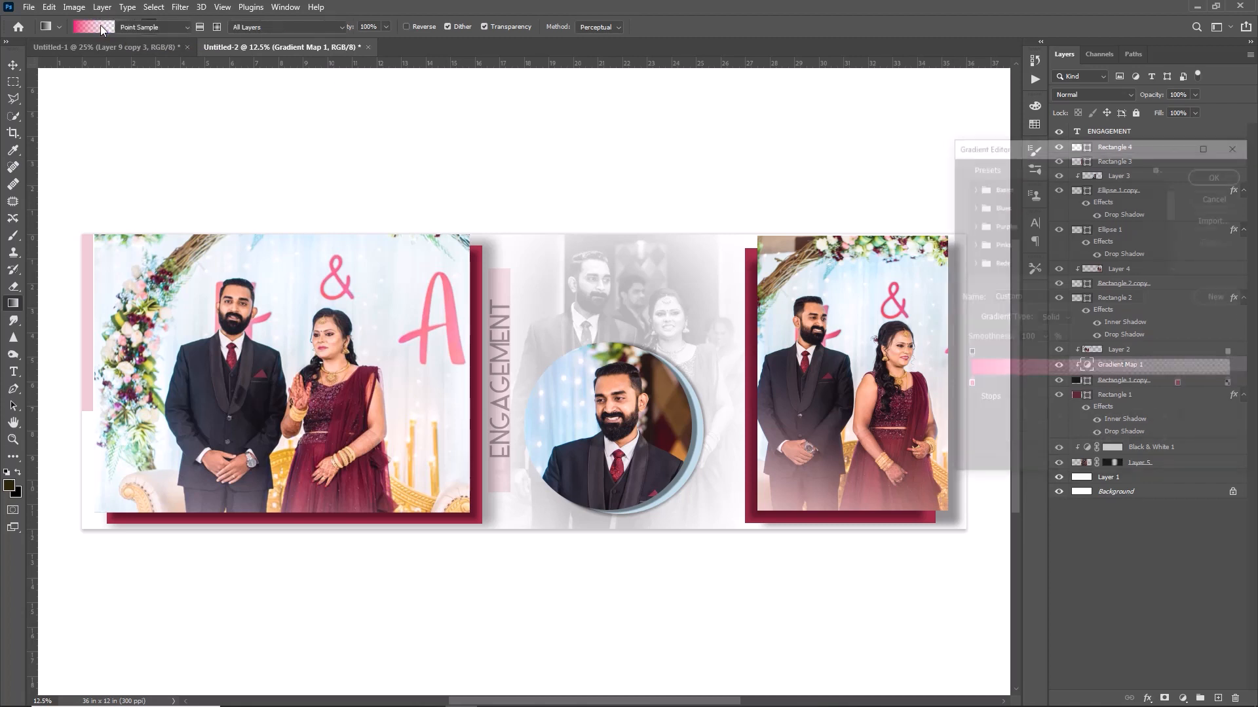
click(968, 386)
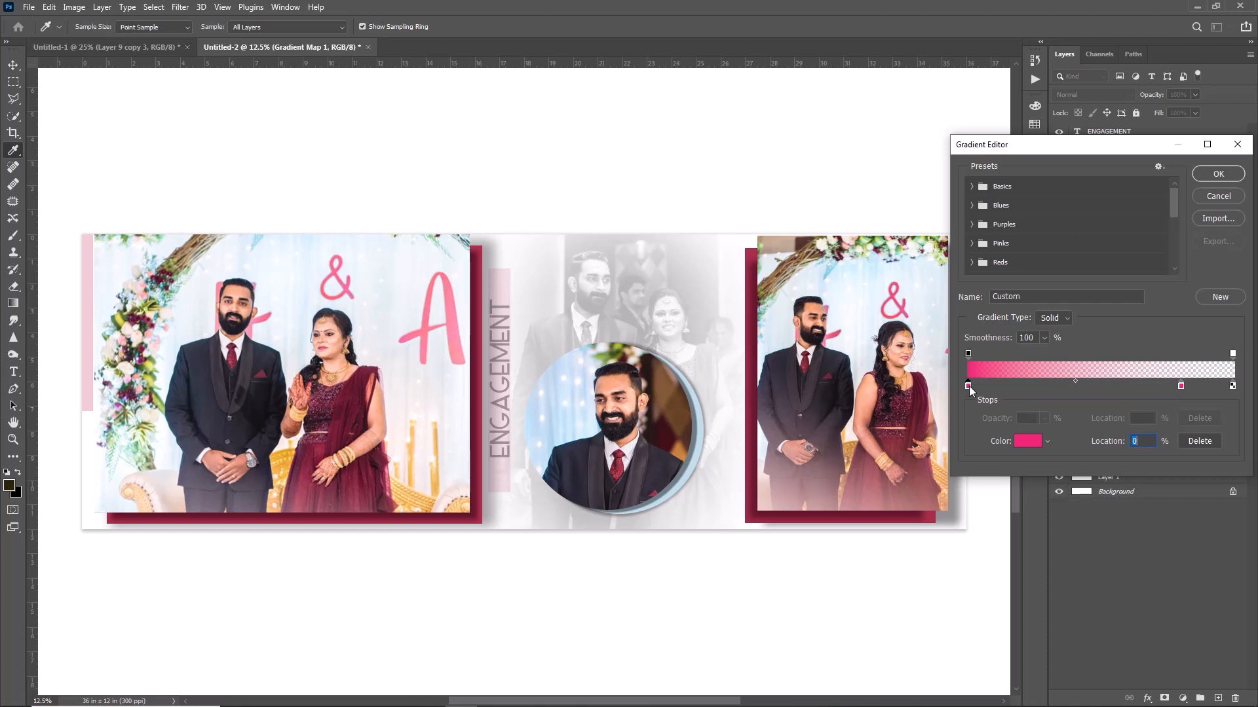
double_click(968, 386)
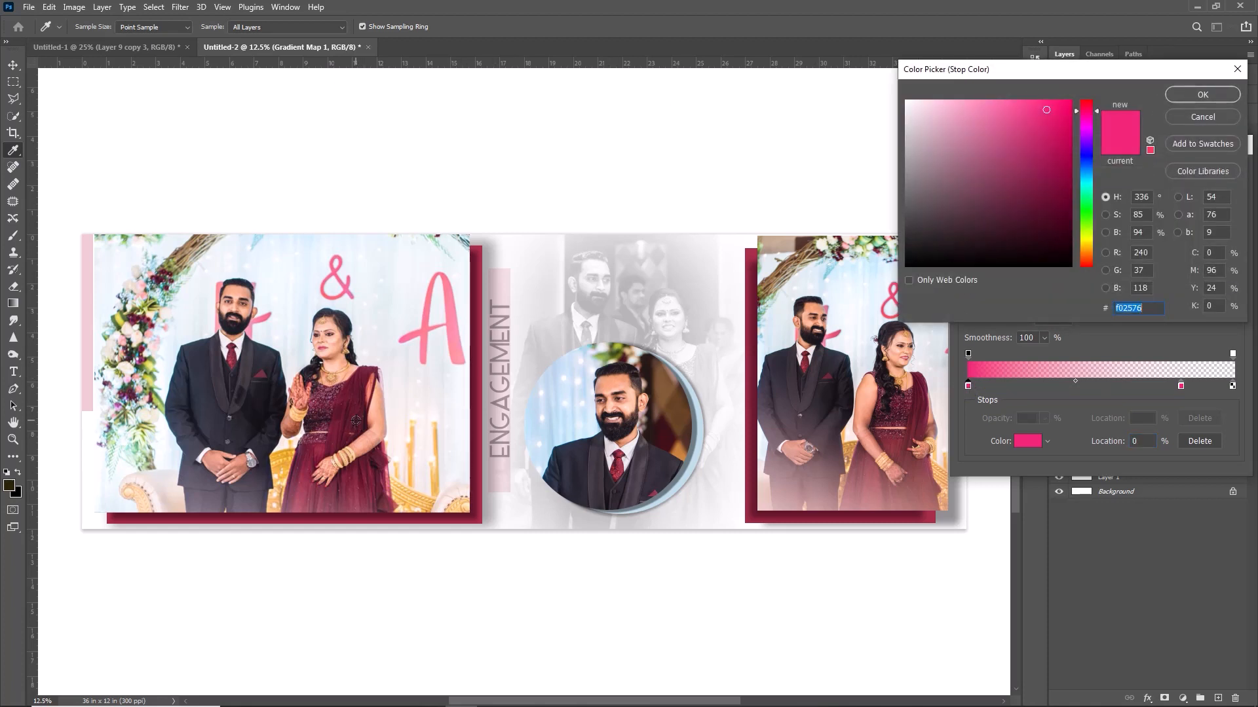
click(335, 408)
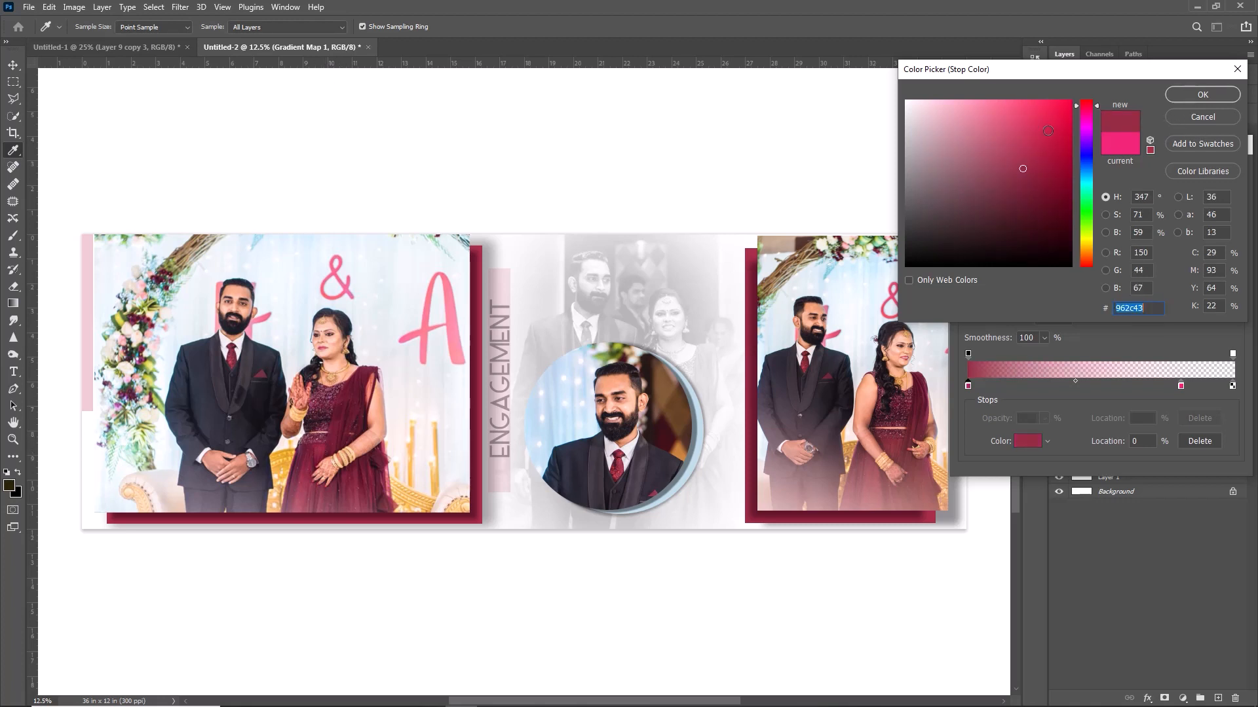
drag(1023, 121, 983, 138)
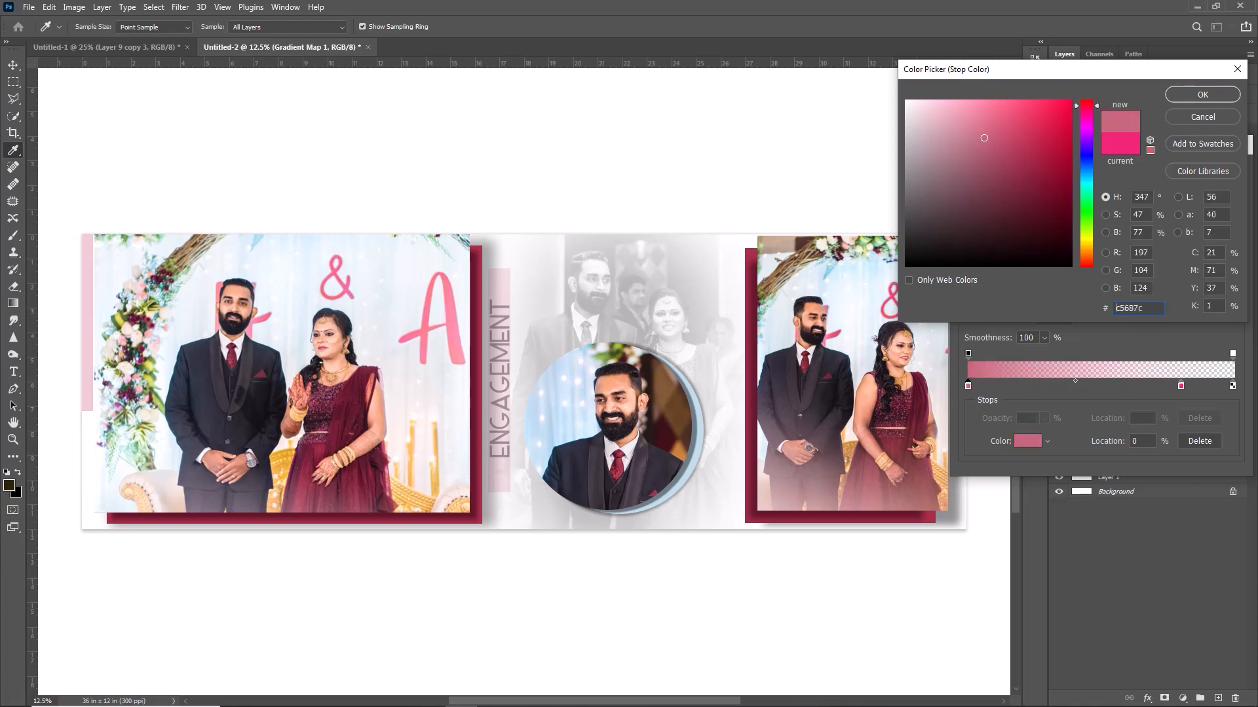
click(1009, 114)
click(1002, 103)
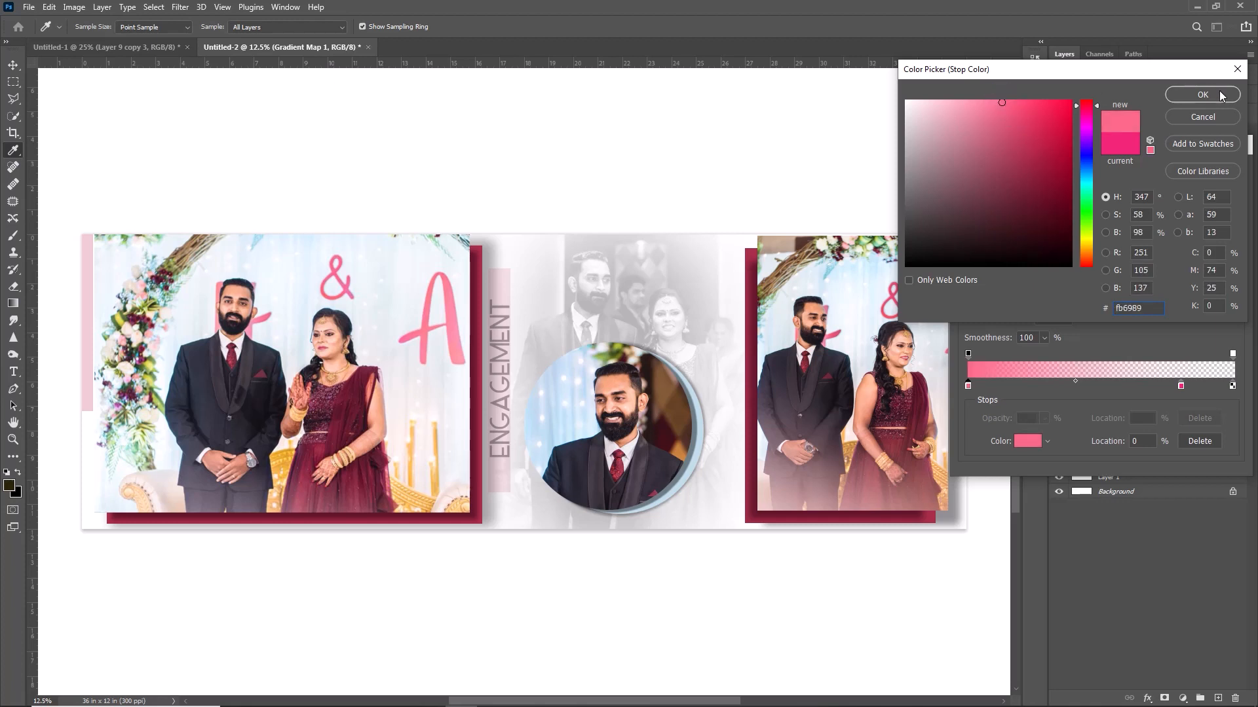
click(1198, 94)
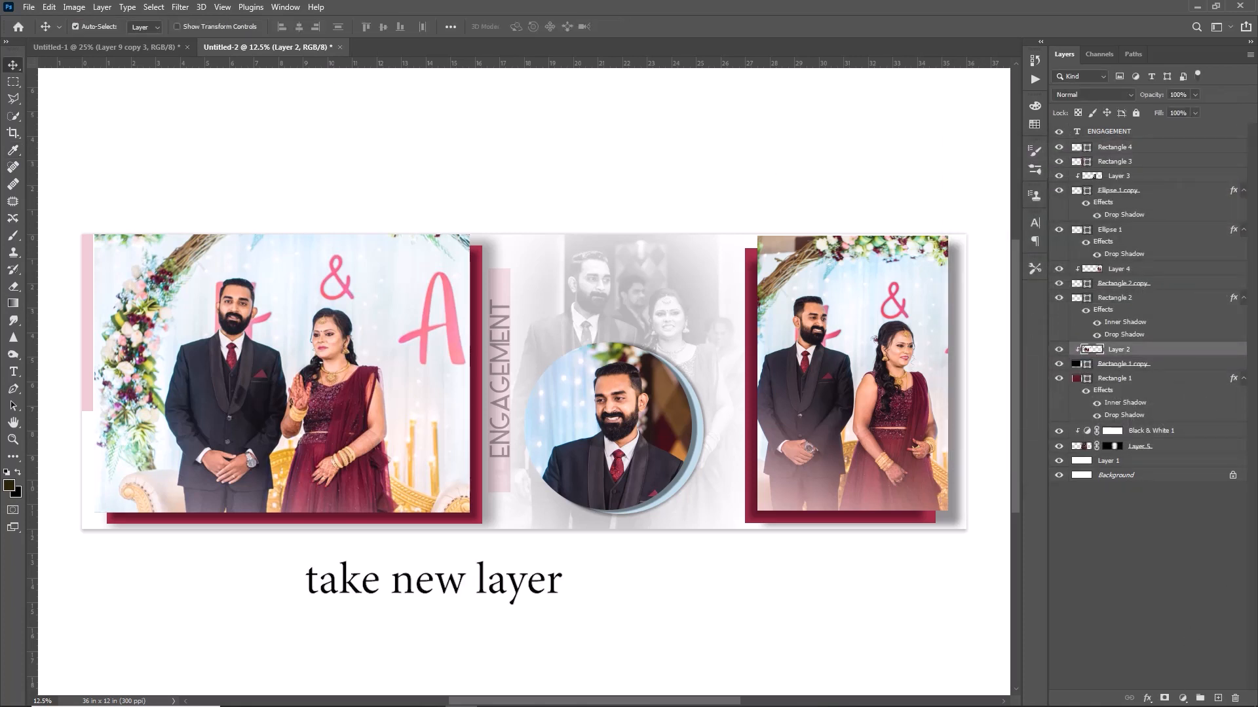
On a new Layer 6, draw a pink gradient rising from the bottom and clip it to the left photo.
click(1217, 697)
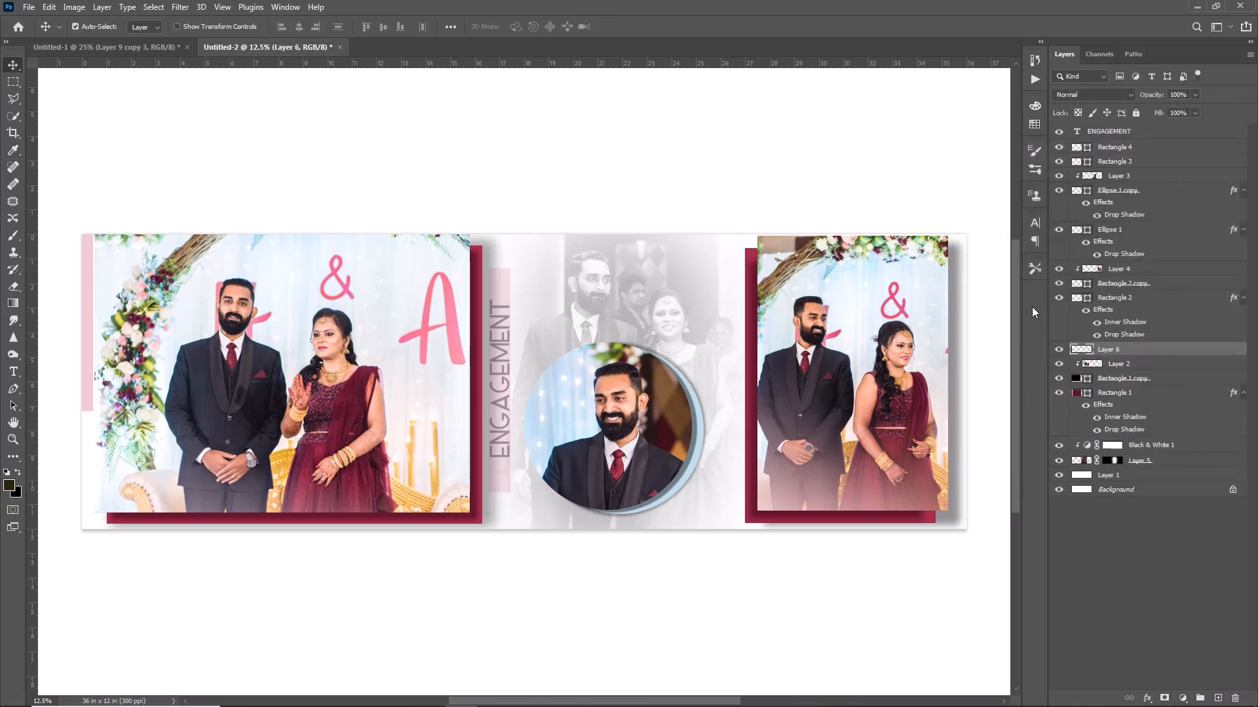
click(13, 305)
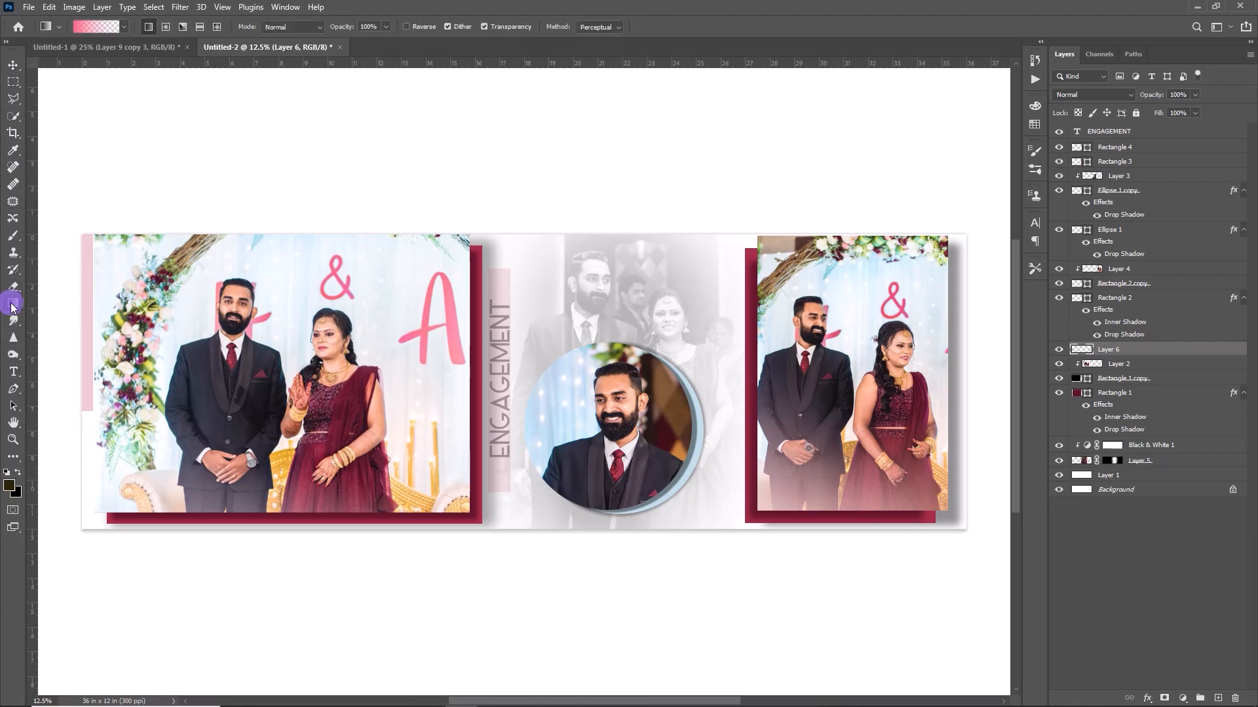
drag(273, 564, 273, 415)
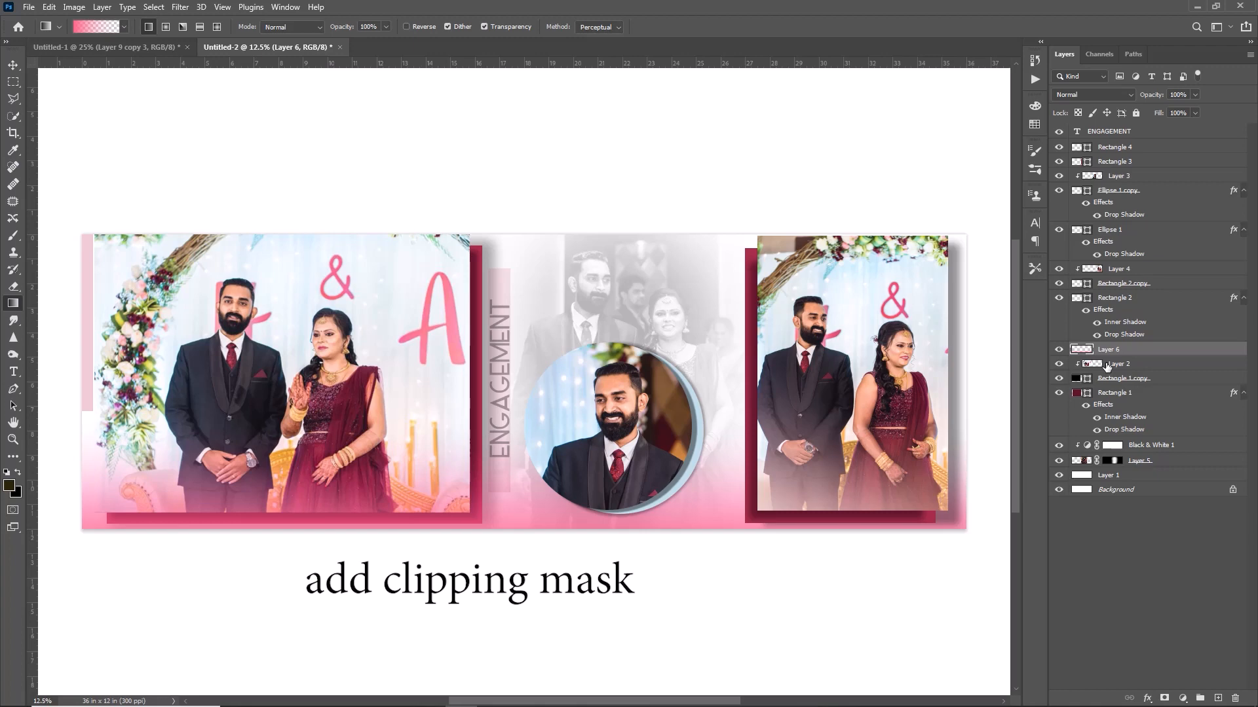
right_click(1134, 349)
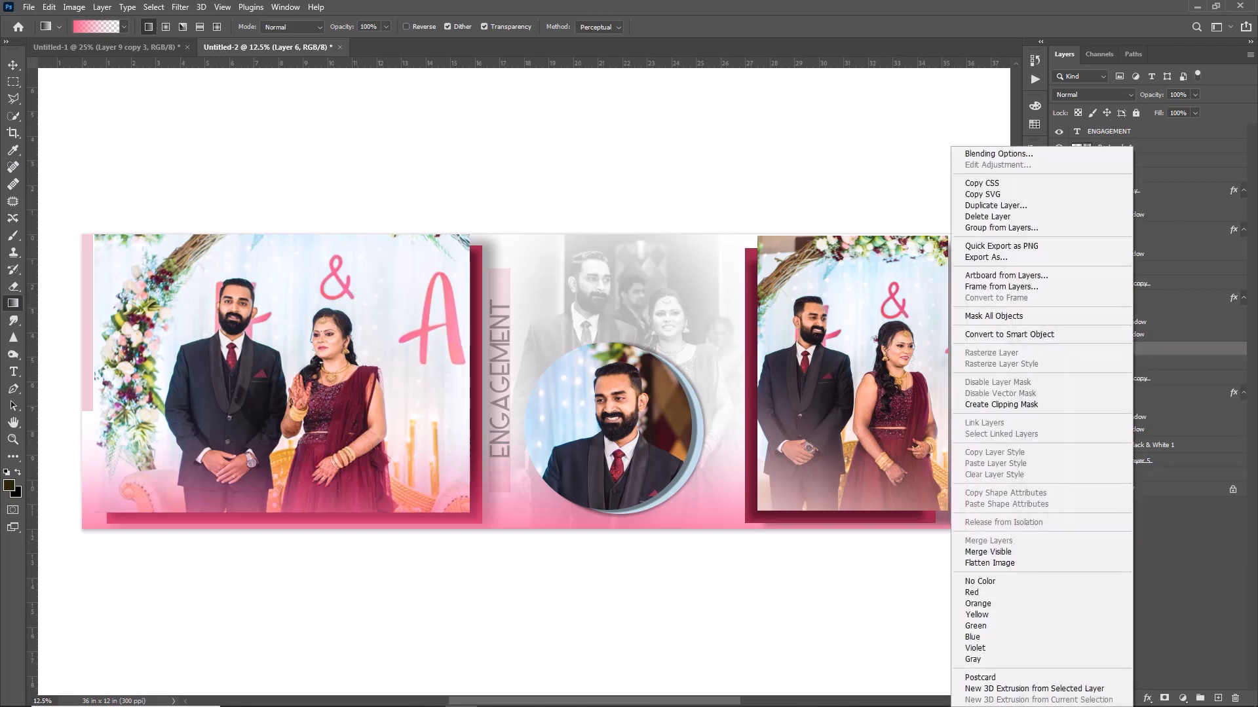
click(1020, 404)
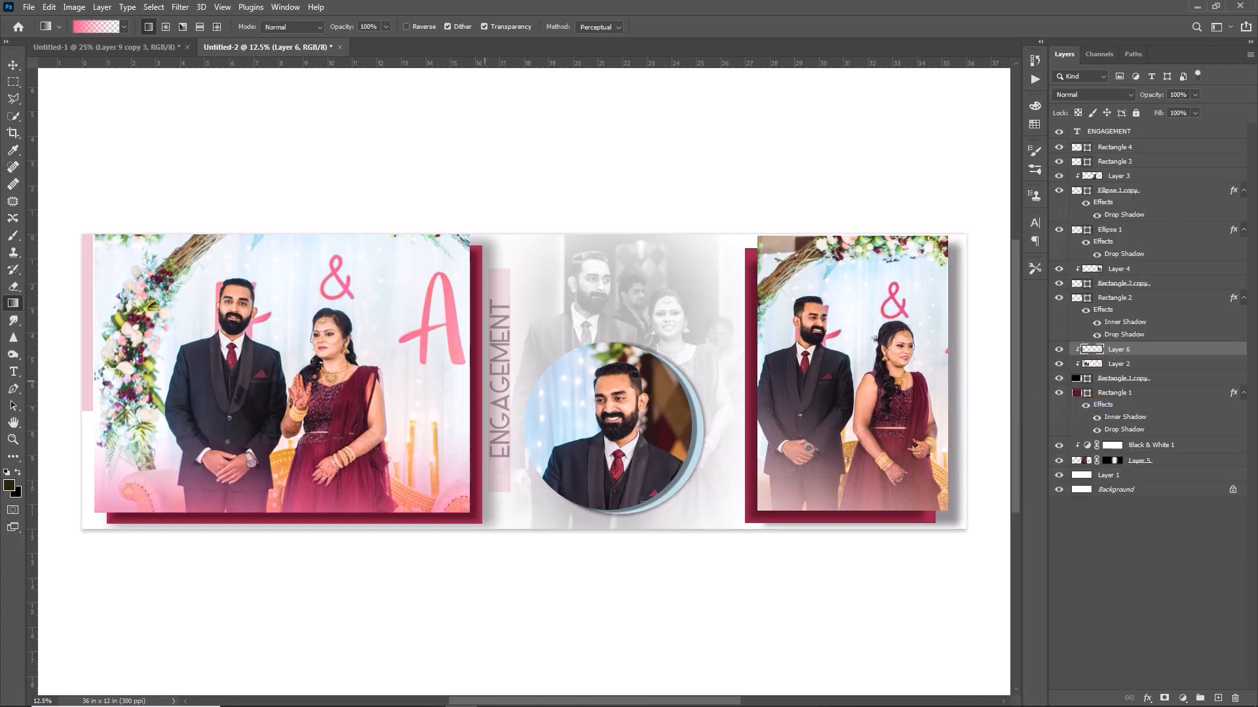
Free Transform the pink gradient to fit the left photo's width and bottom edge.
key(ctrl+t)
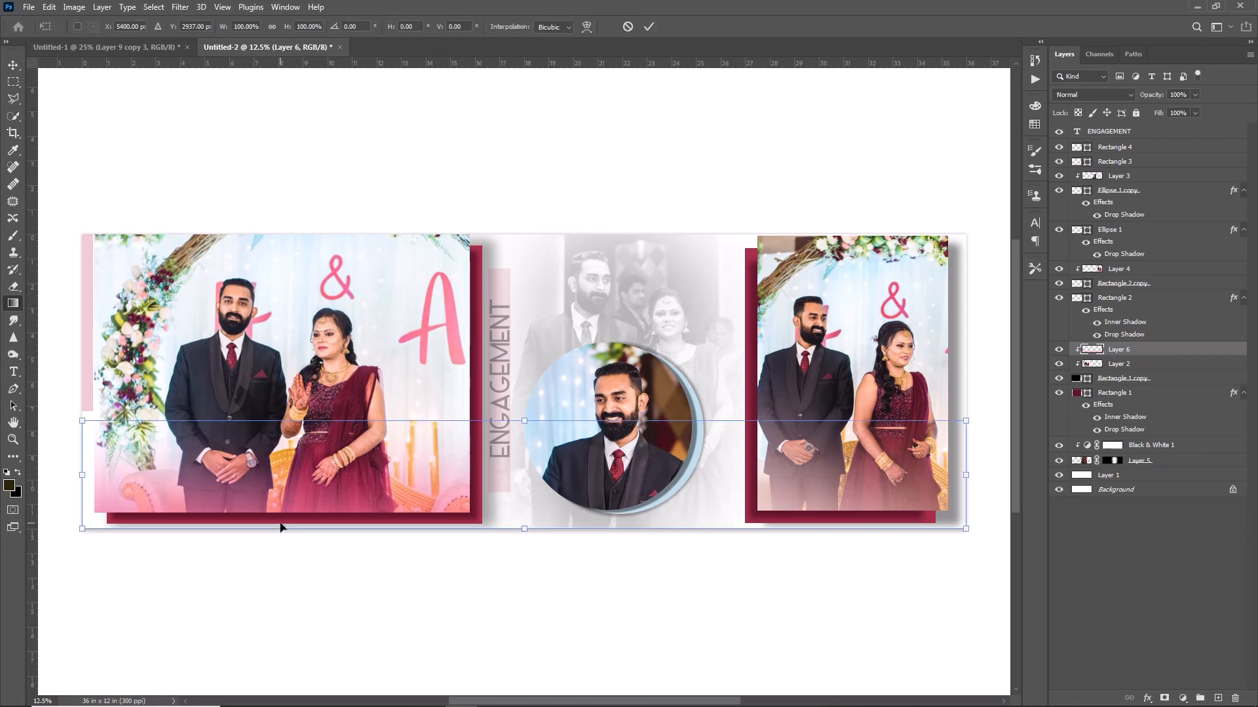
drag(524, 420, 519, 373)
drag(960, 452, 483, 452)
drag(289, 371, 259, 370)
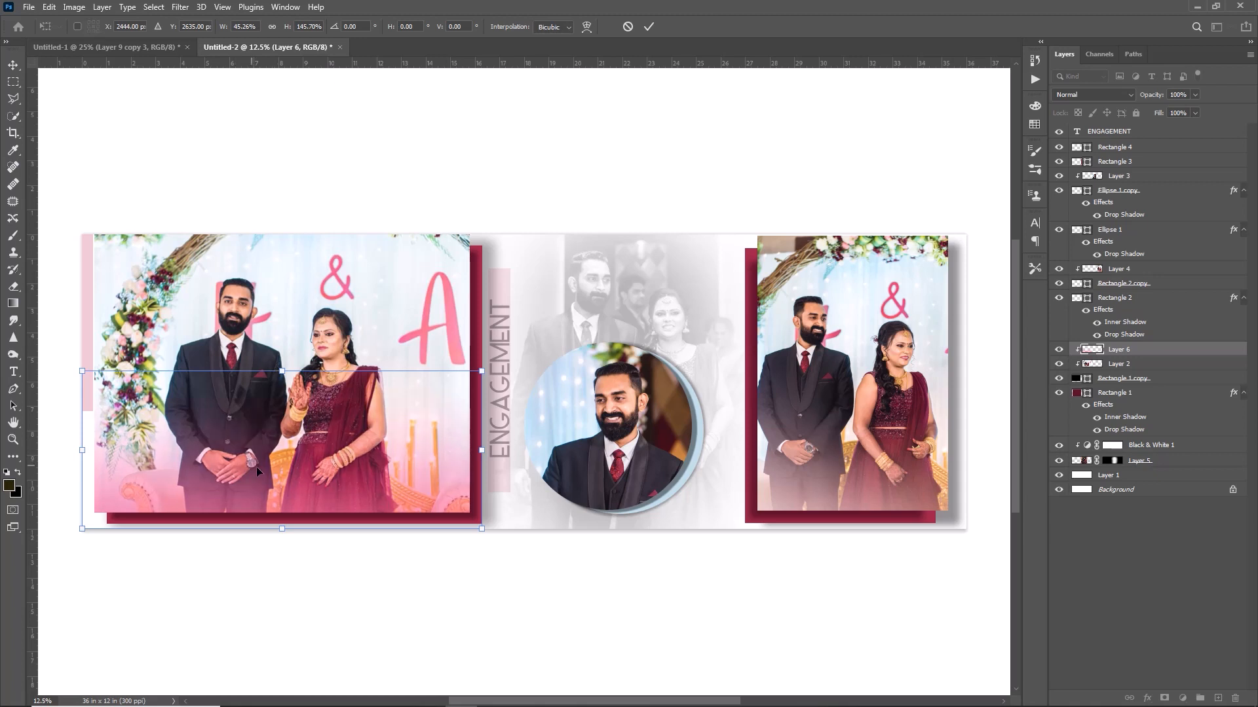
drag(283, 528, 287, 515)
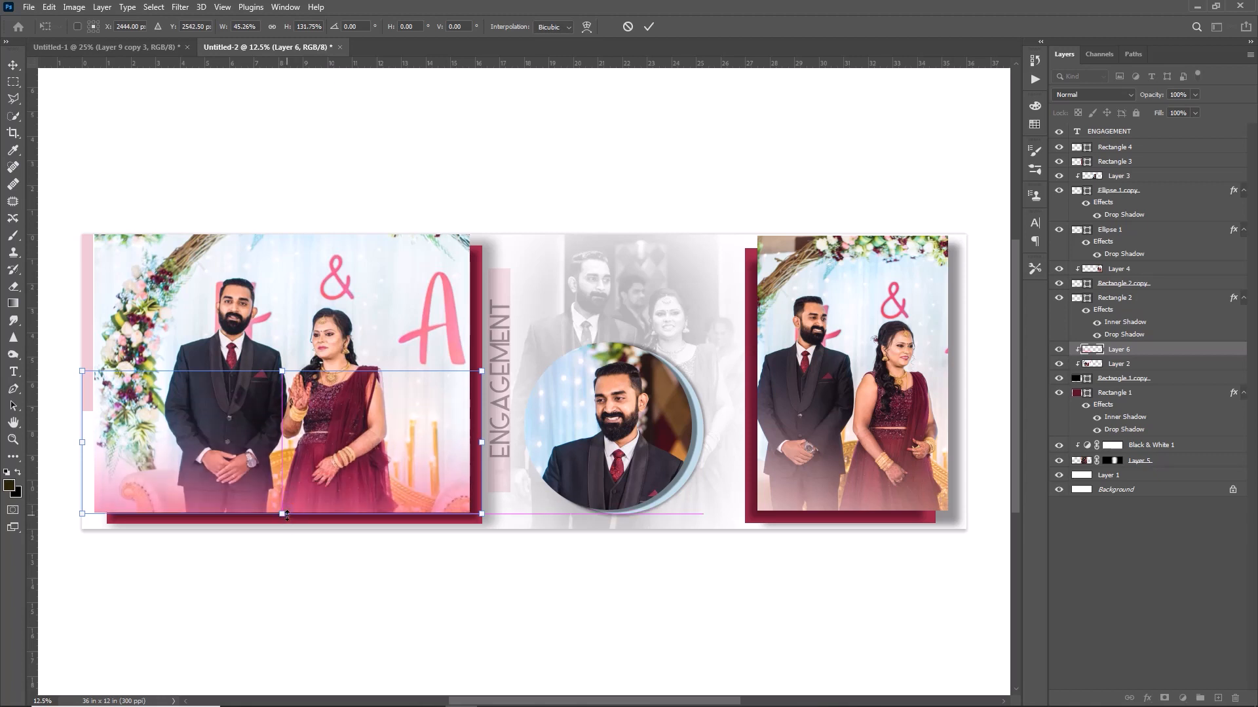
click(650, 27)
key(g)
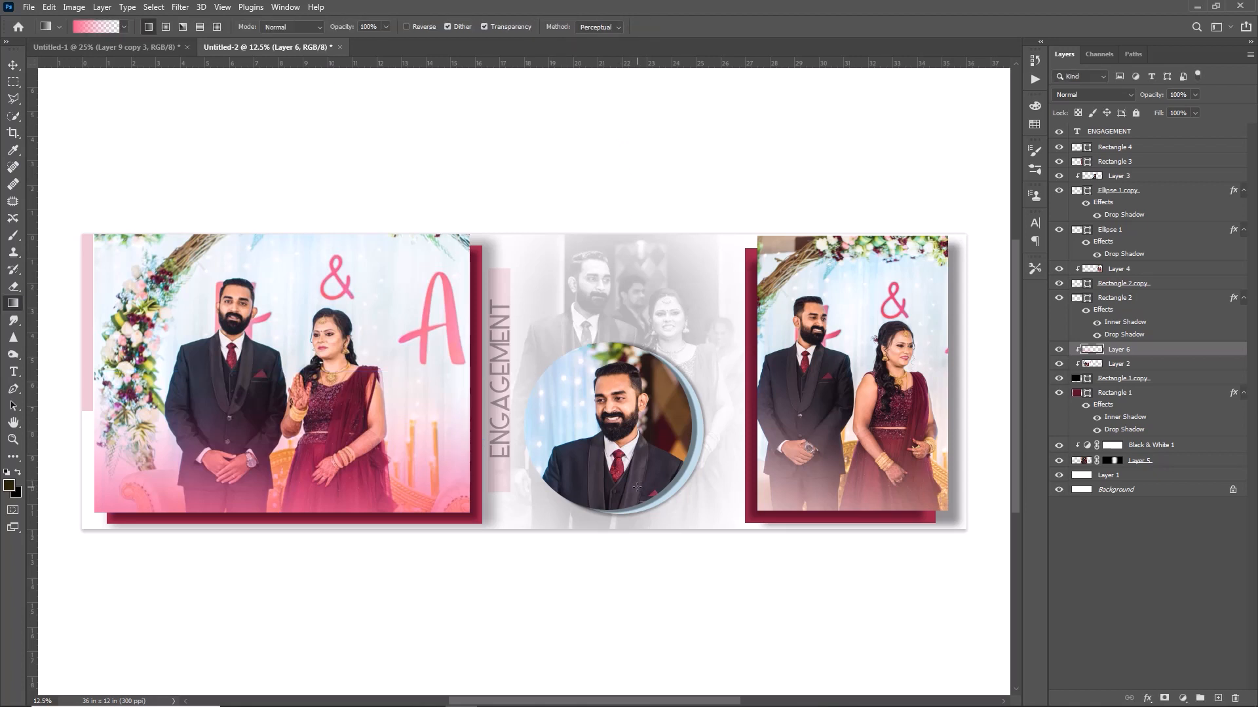
key(v)
click(1133, 461)
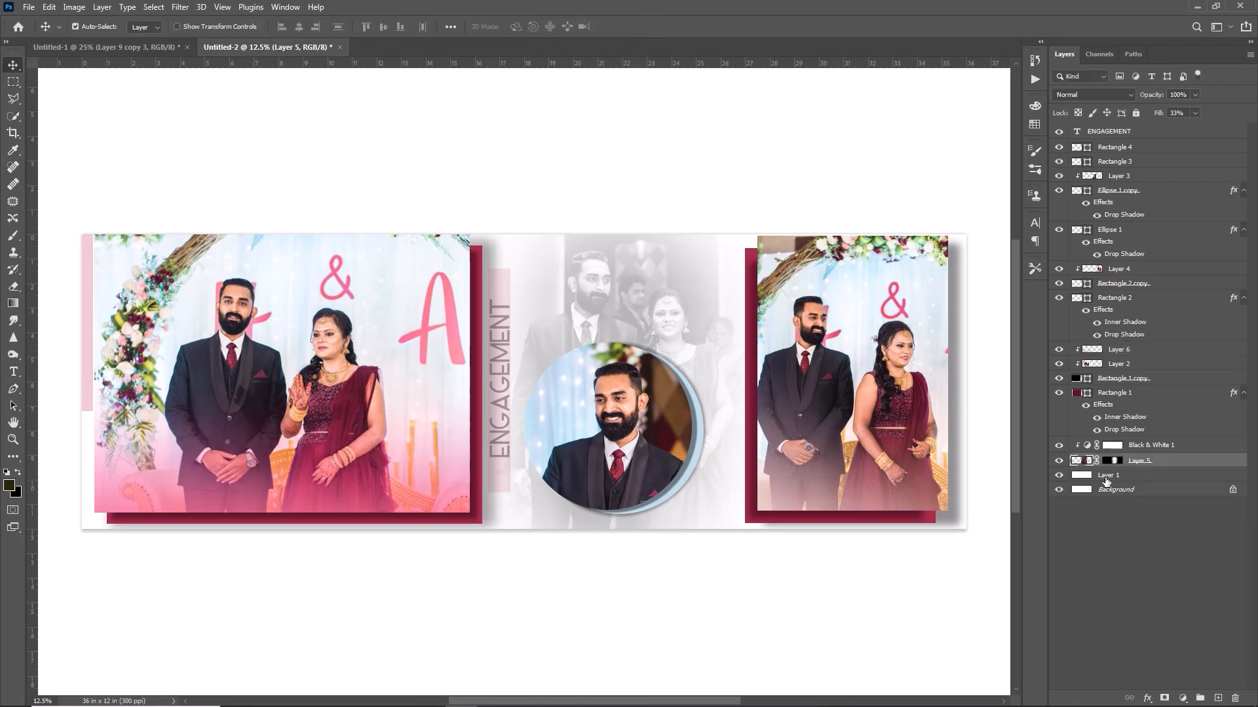
Add Layer 7 above Layer 5 and release it from the clipping mask.
click(1218, 698)
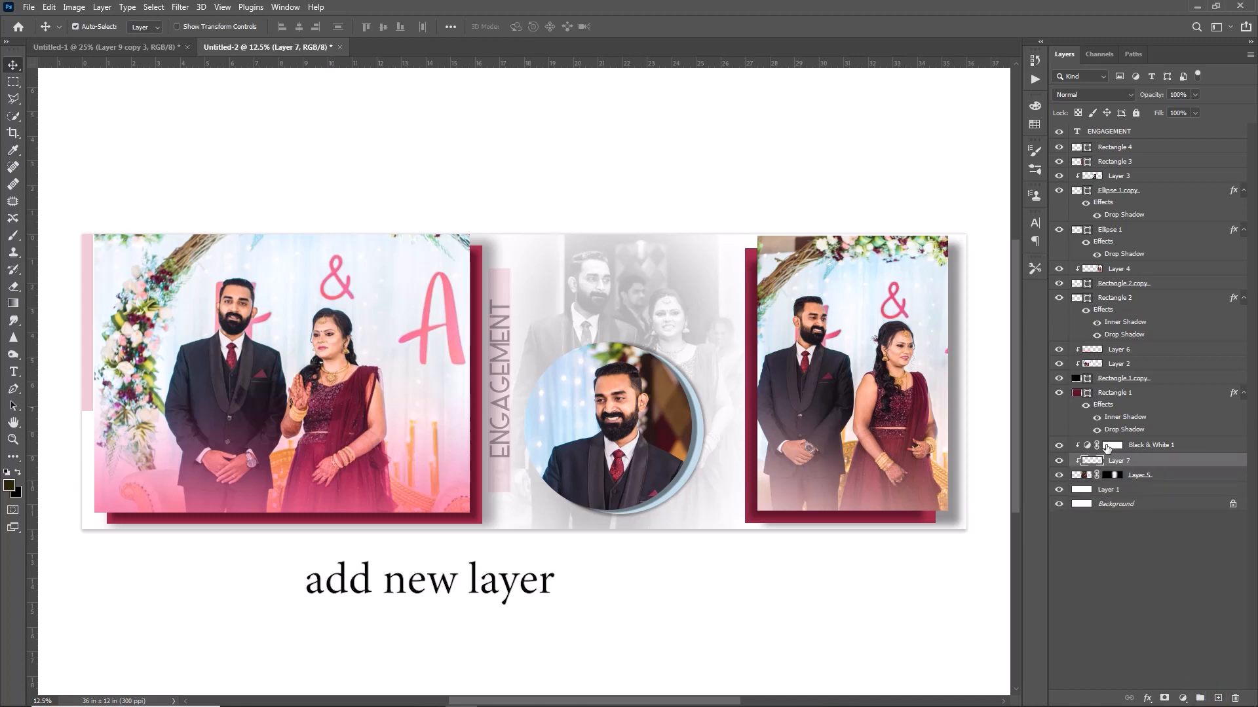
right_click(1121, 463)
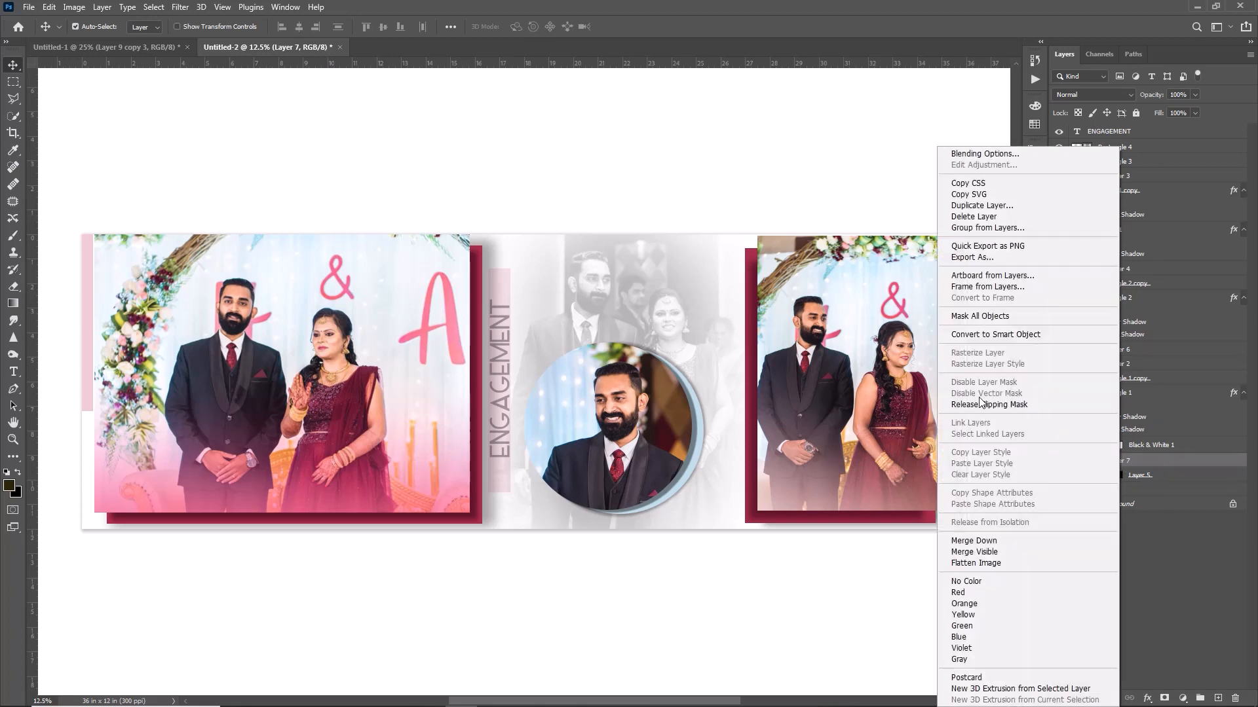
click(988, 404)
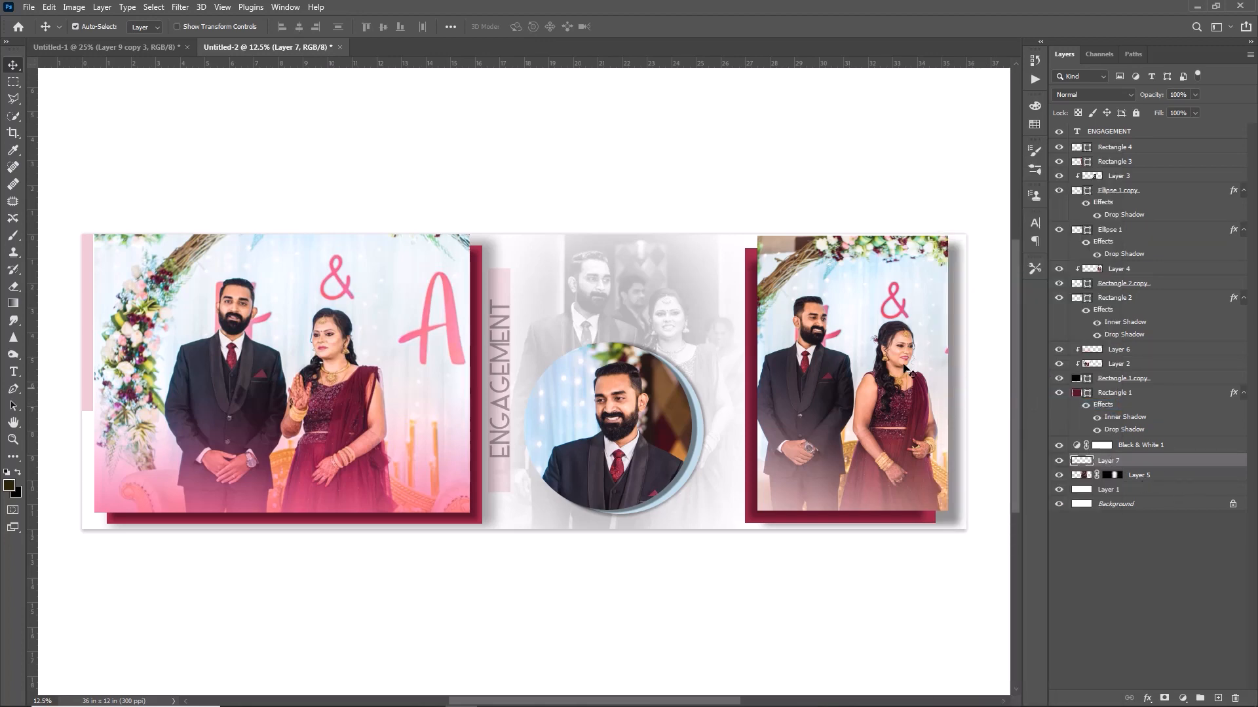
Set the gradient's starting colour stop to dark maroon-brown 3c1f25.
click(11, 306)
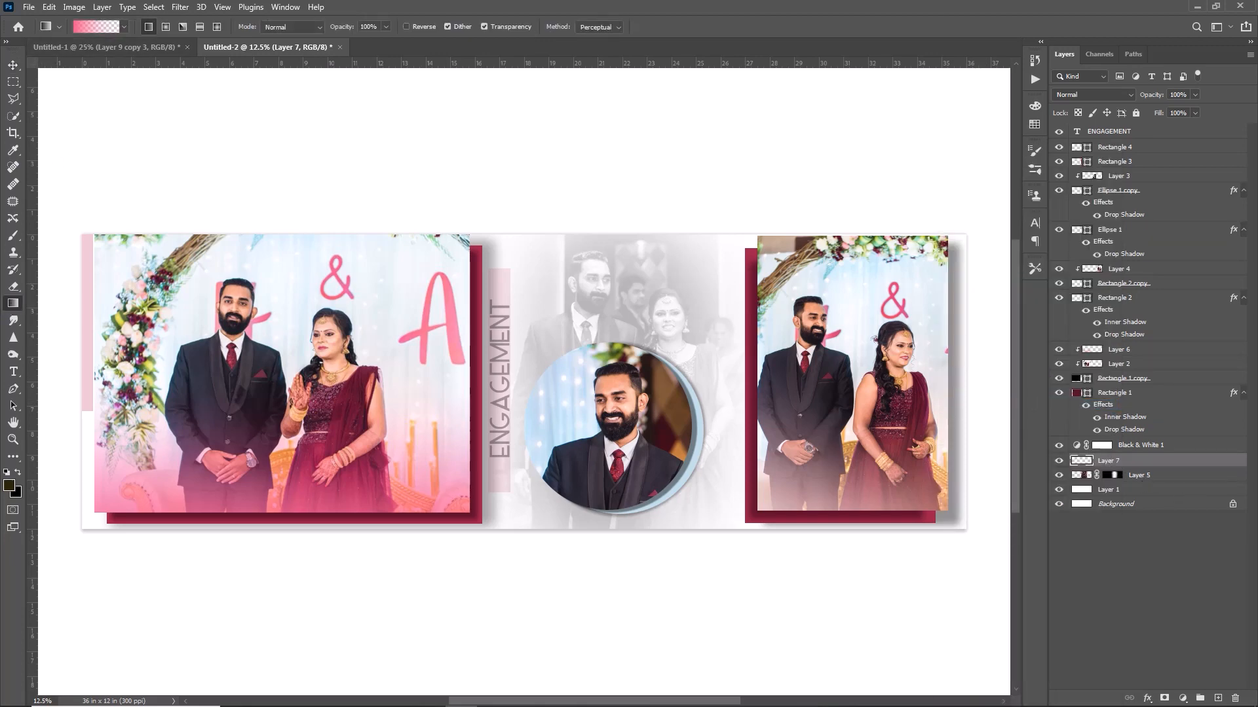
click(96, 26)
double_click(969, 386)
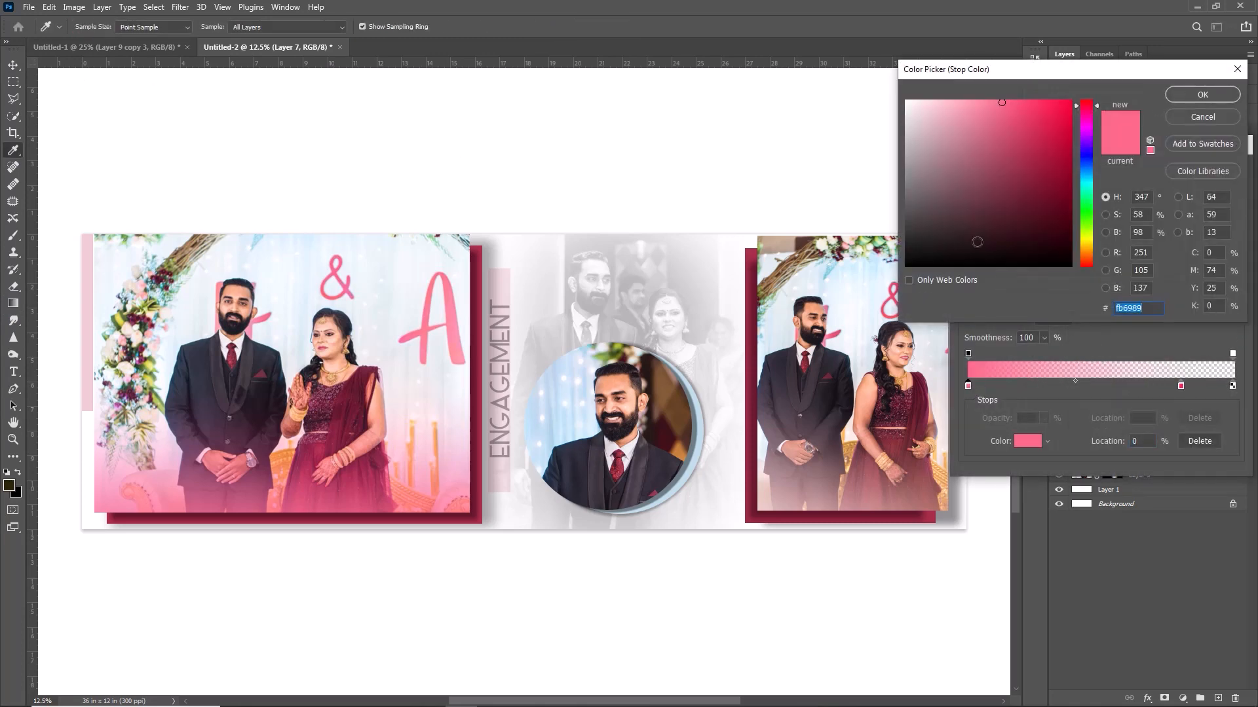
drag(944, 243, 937, 216)
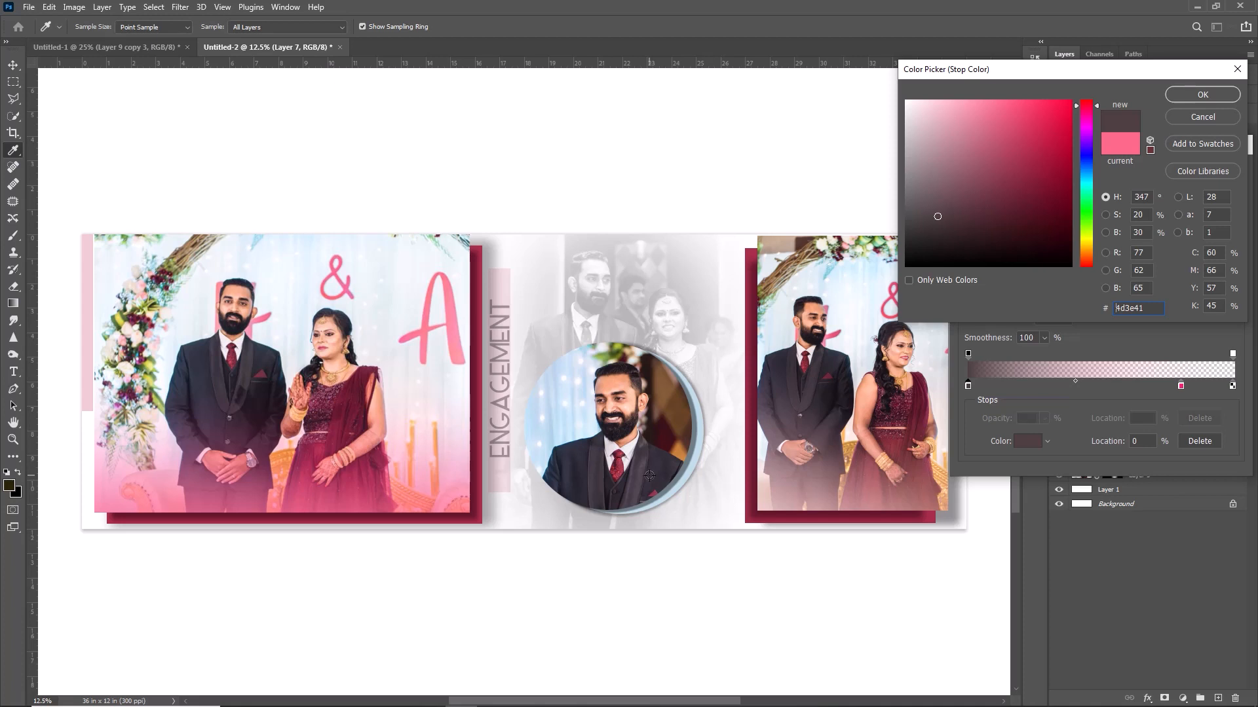
mouse_move(967, 244)
mouse_down()
mouse_move(953, 229)
mouse_move(989, 245)
mouse_move(985, 227)
mouse_up()
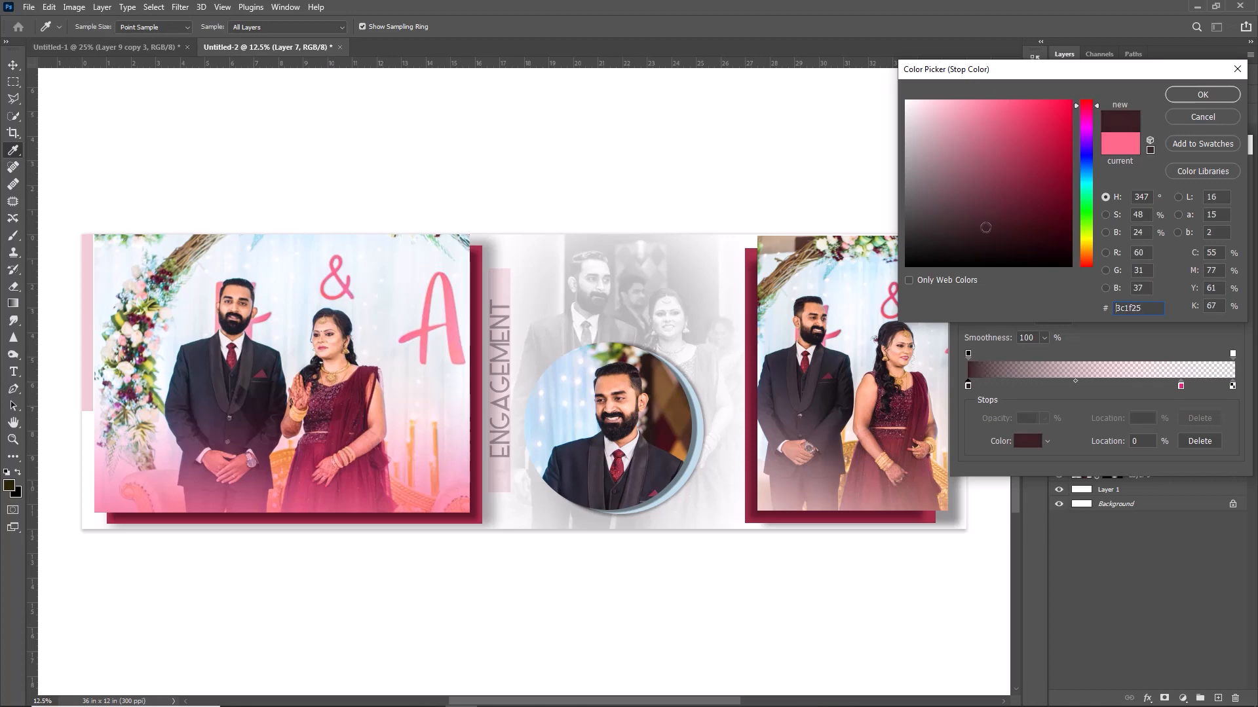
click(1183, 95)
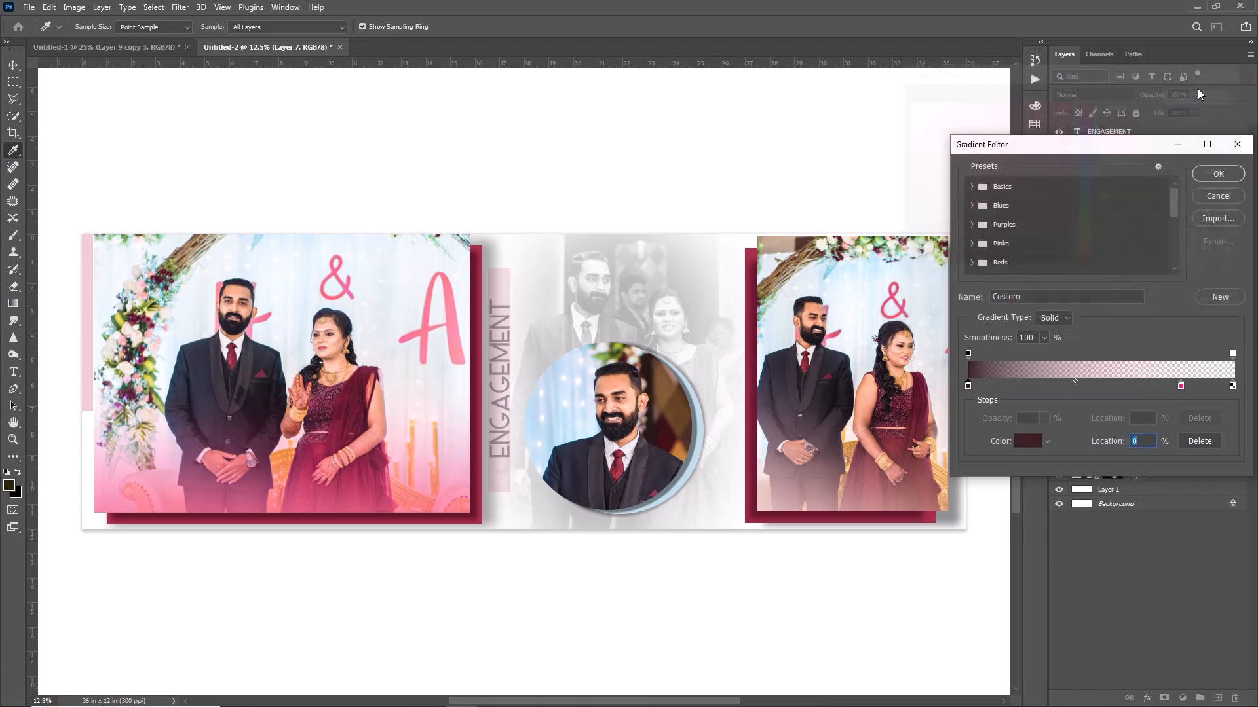
click(1217, 174)
Draw the dark gradient fading upward from the spread's bottom edge.
drag(606, 610, 606, 407)
key(v)
click(612, 391)
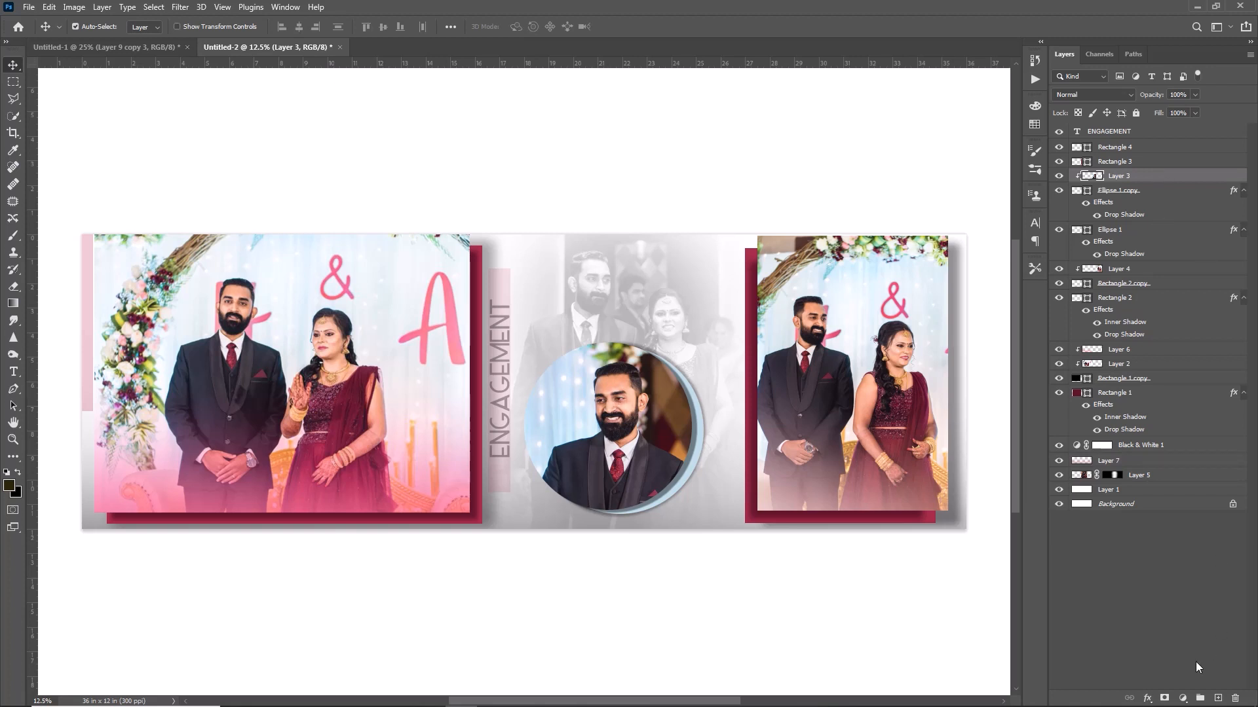
Add a Solid Color fill layer in teal 288f9e.
click(1182, 698)
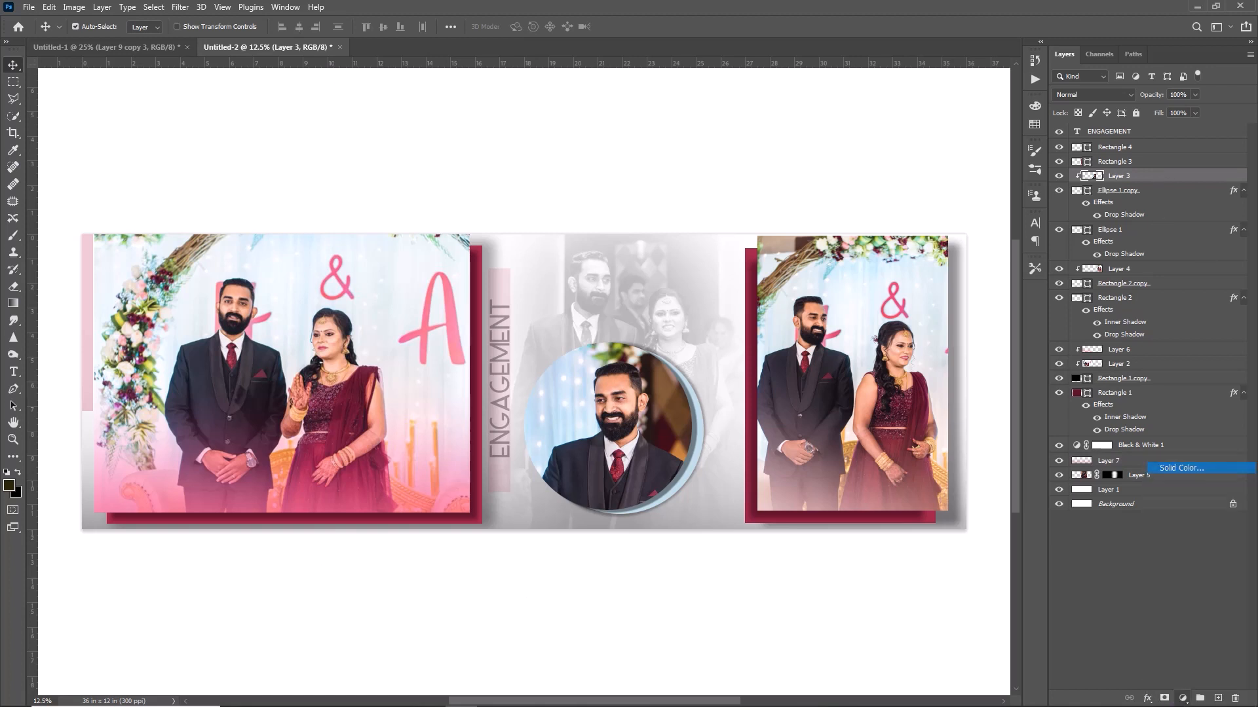
click(1181, 468)
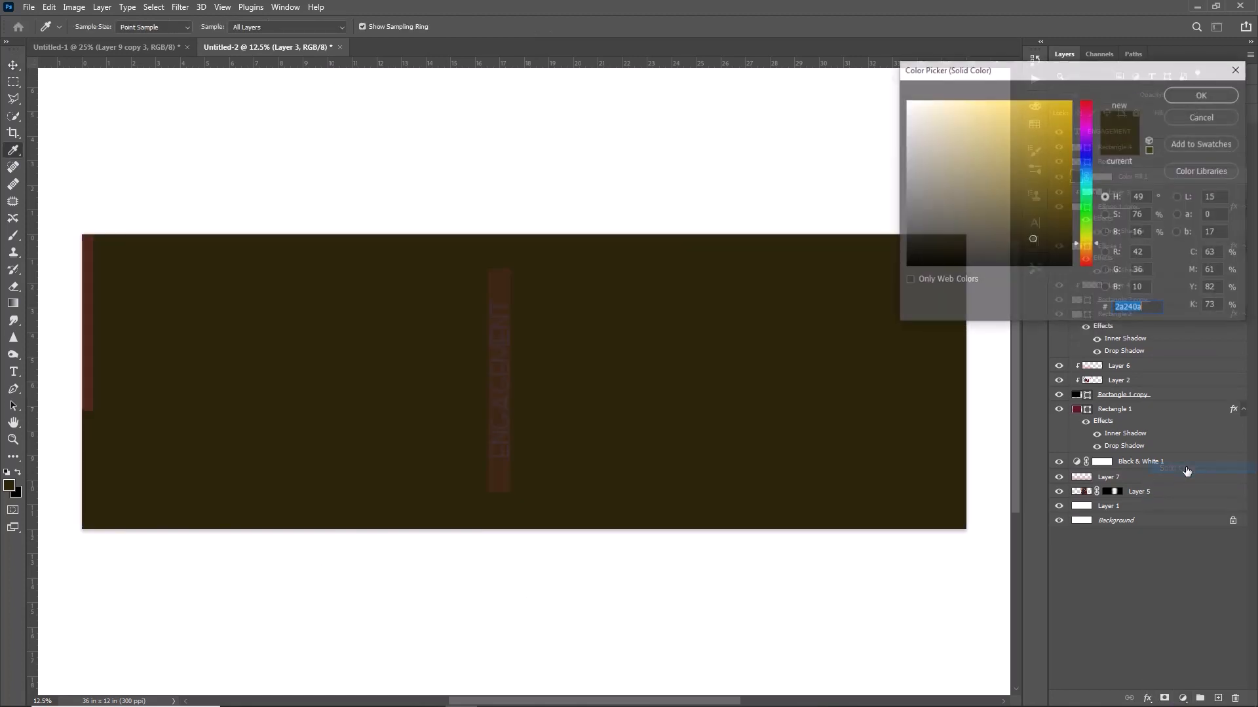
click(1087, 182)
click(1018, 140)
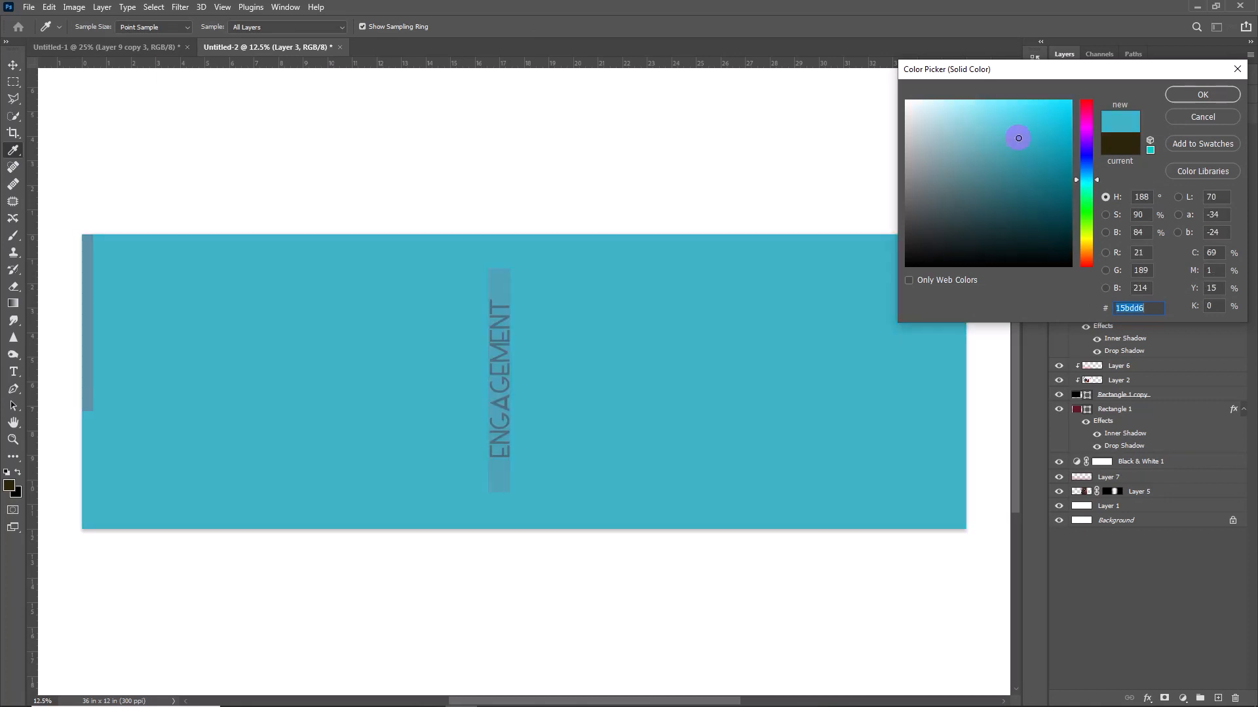
click(1029, 163)
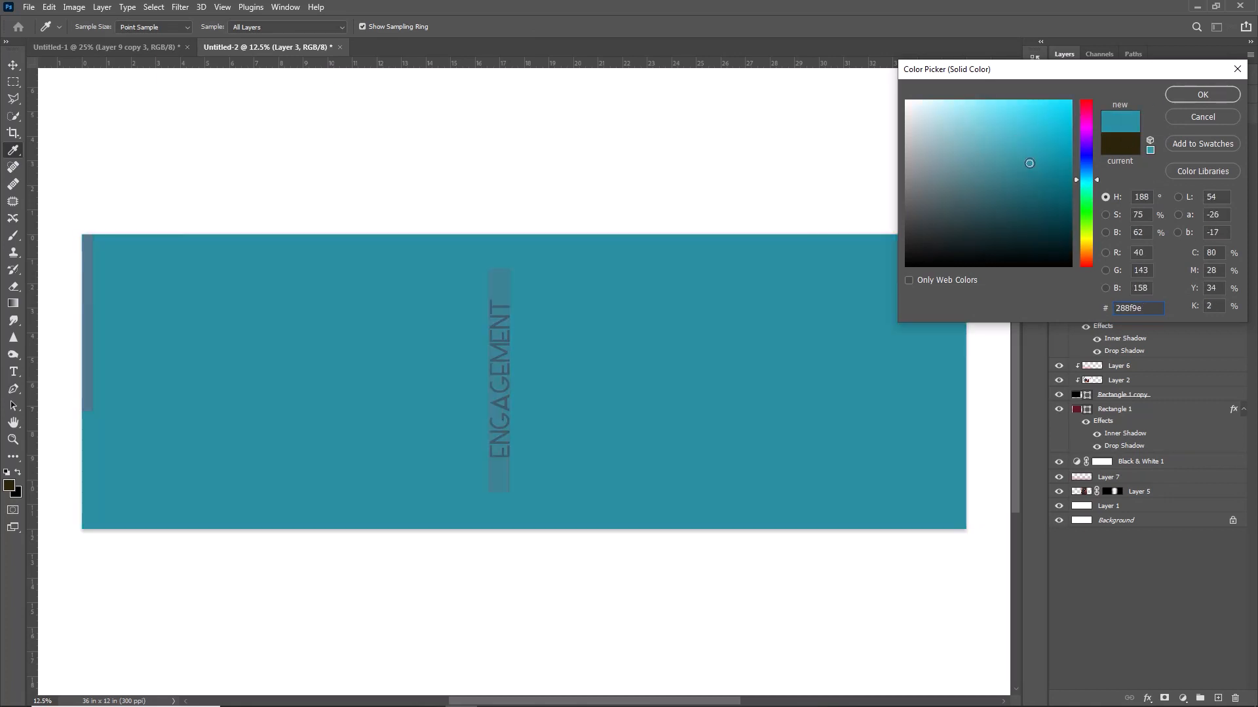
click(1193, 98)
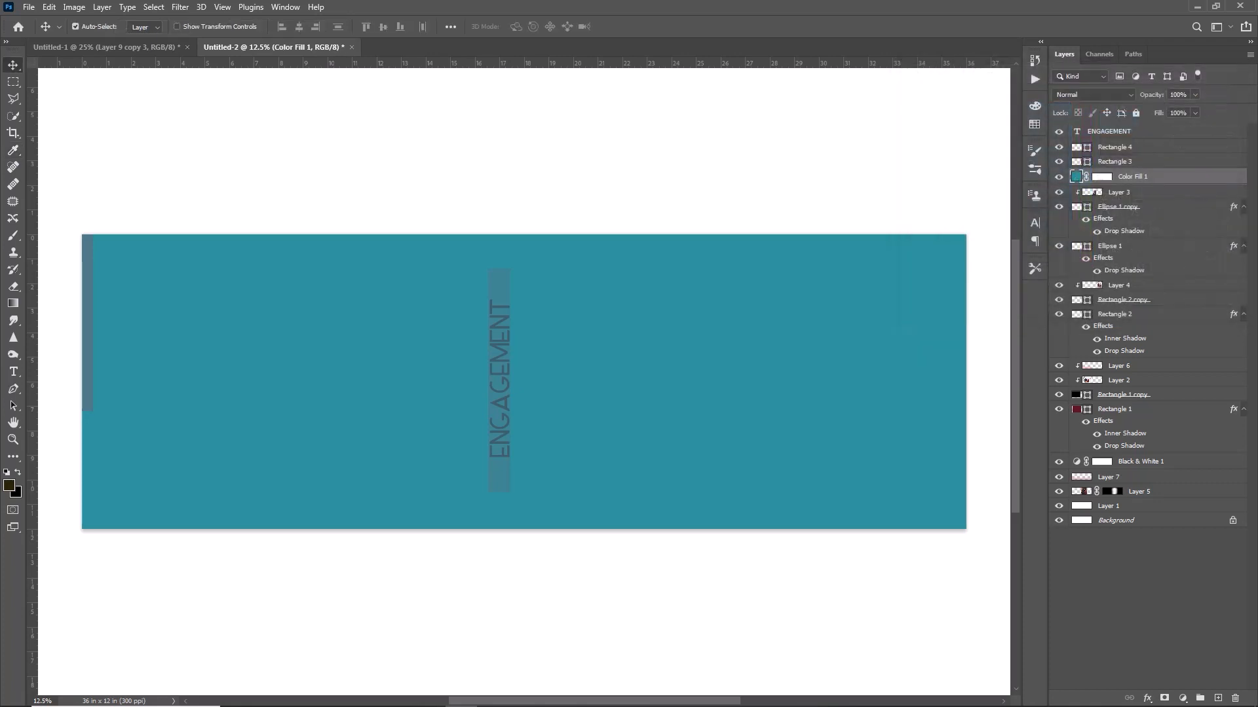
Clip Color Fill 1 to the circle portrait with Overlay blend mode, and toggle it on and off to compare.
right_click(1134, 176)
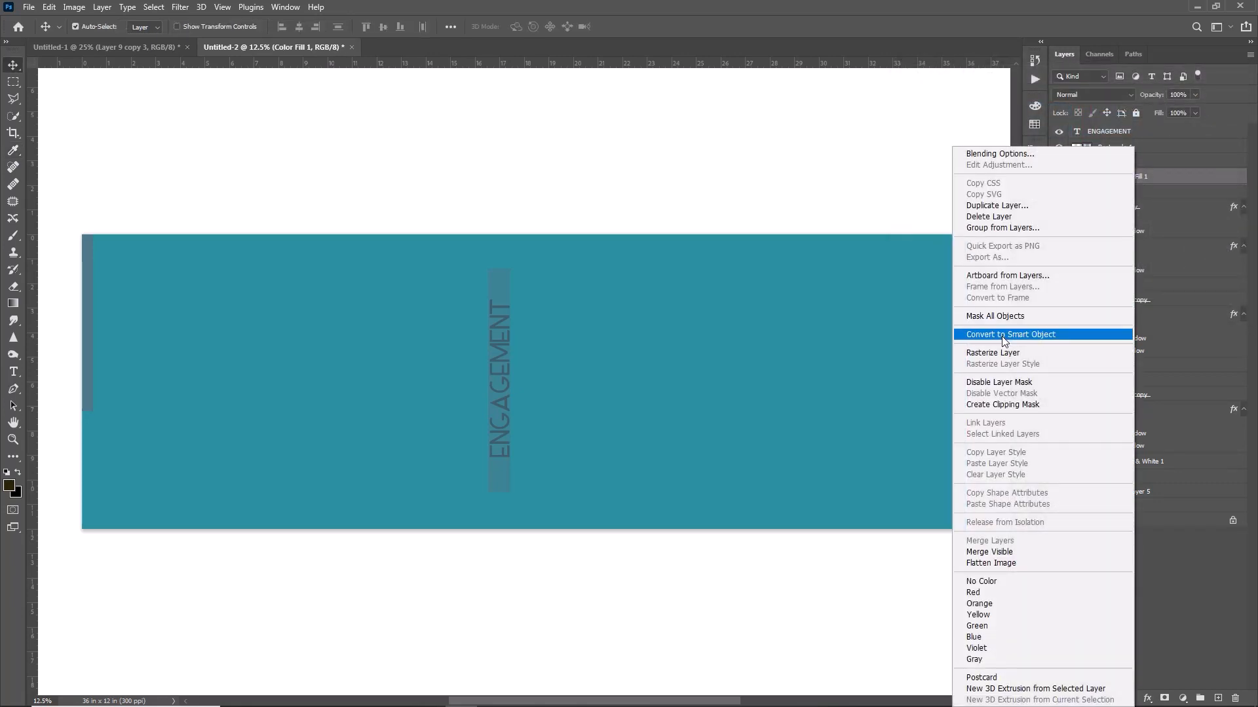
click(1006, 405)
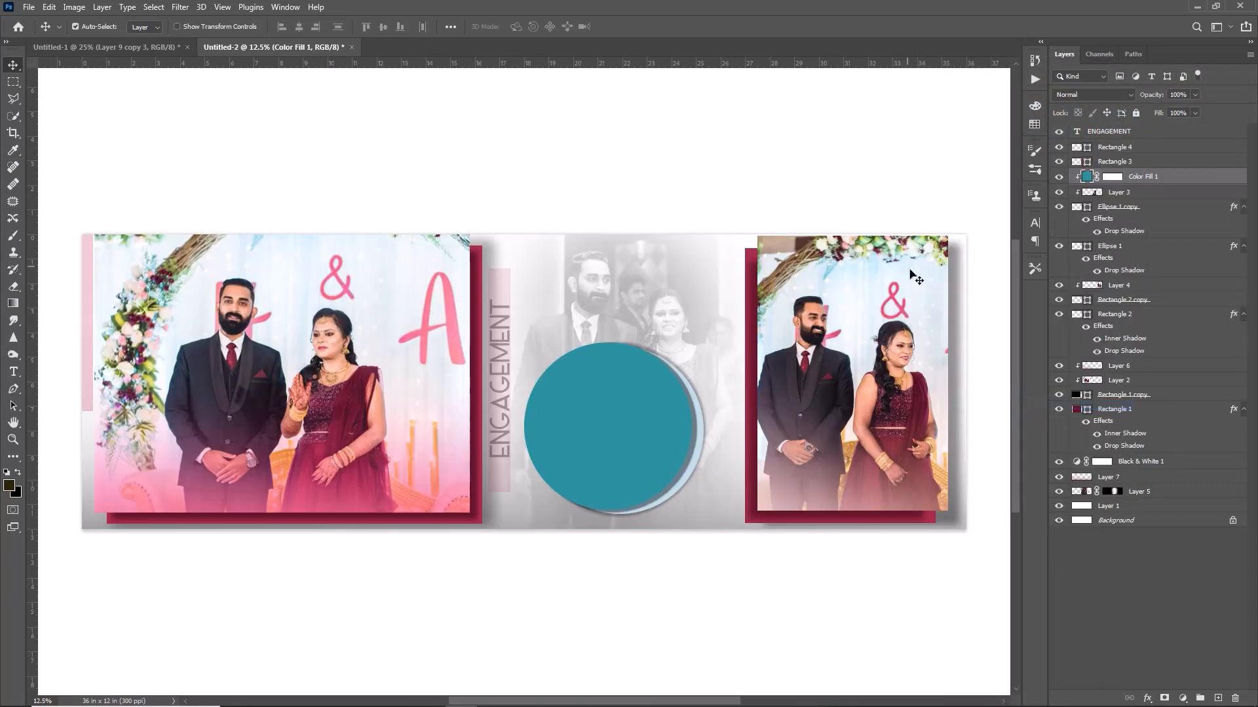
click(1101, 94)
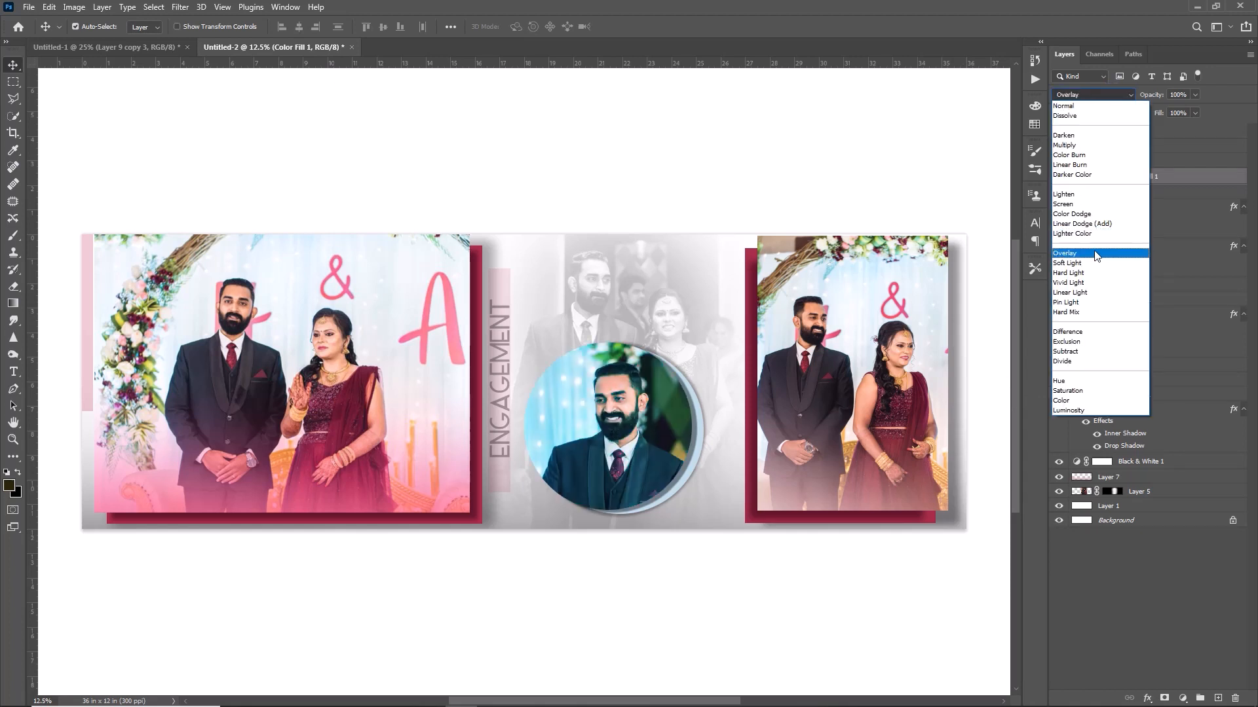
click(1095, 254)
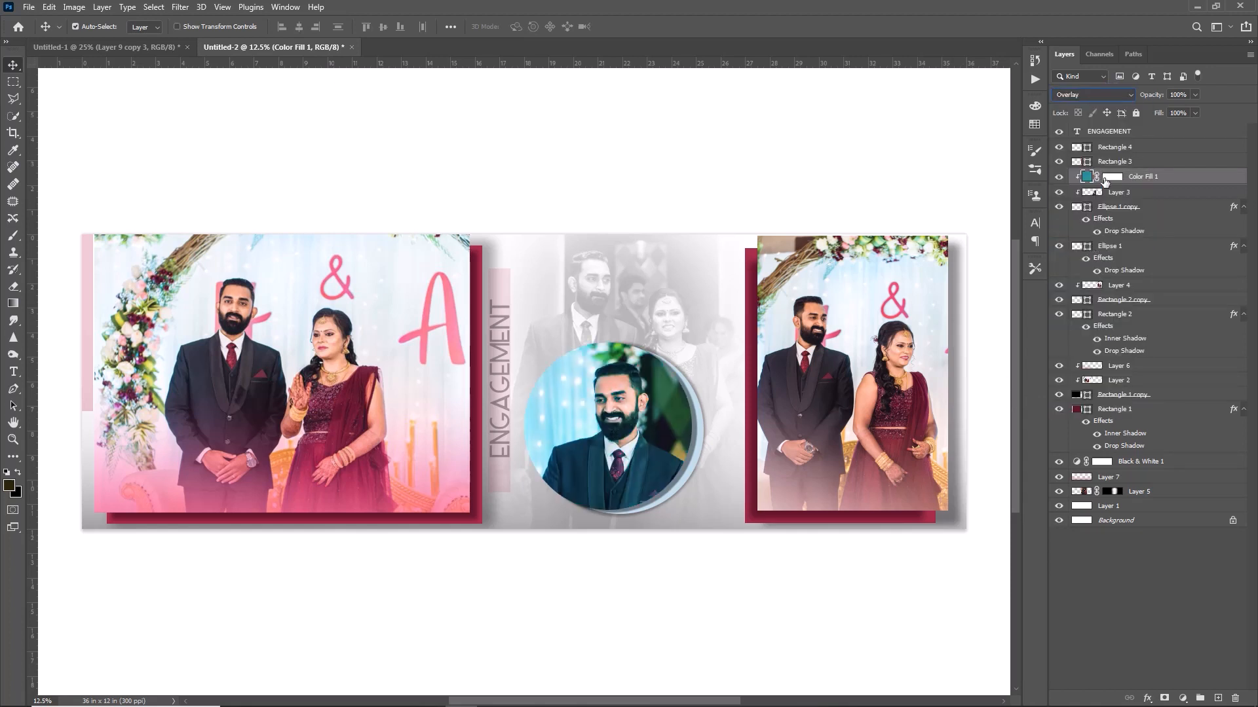
click(1060, 177)
click(1059, 177)
click(1059, 177)
click(1060, 177)
click(808, 216)
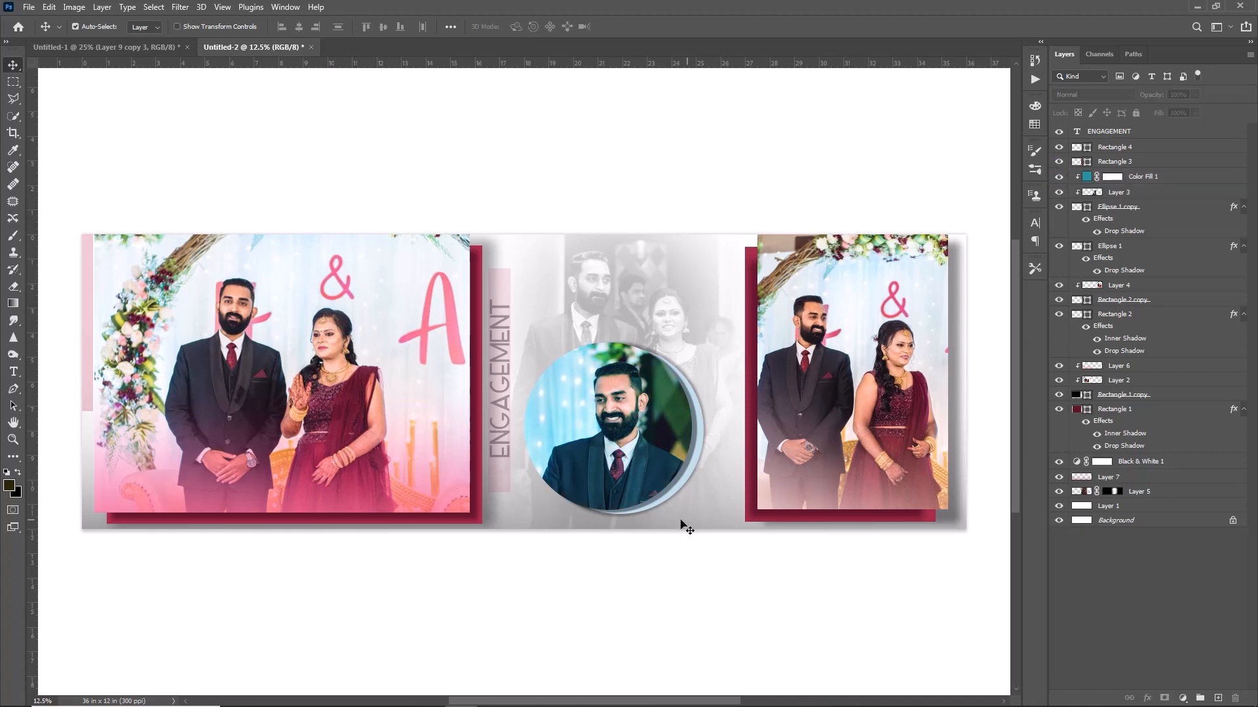
drag(615, 698, 336, 665)
key(ctrl+plus)
key(ctrl+plus)
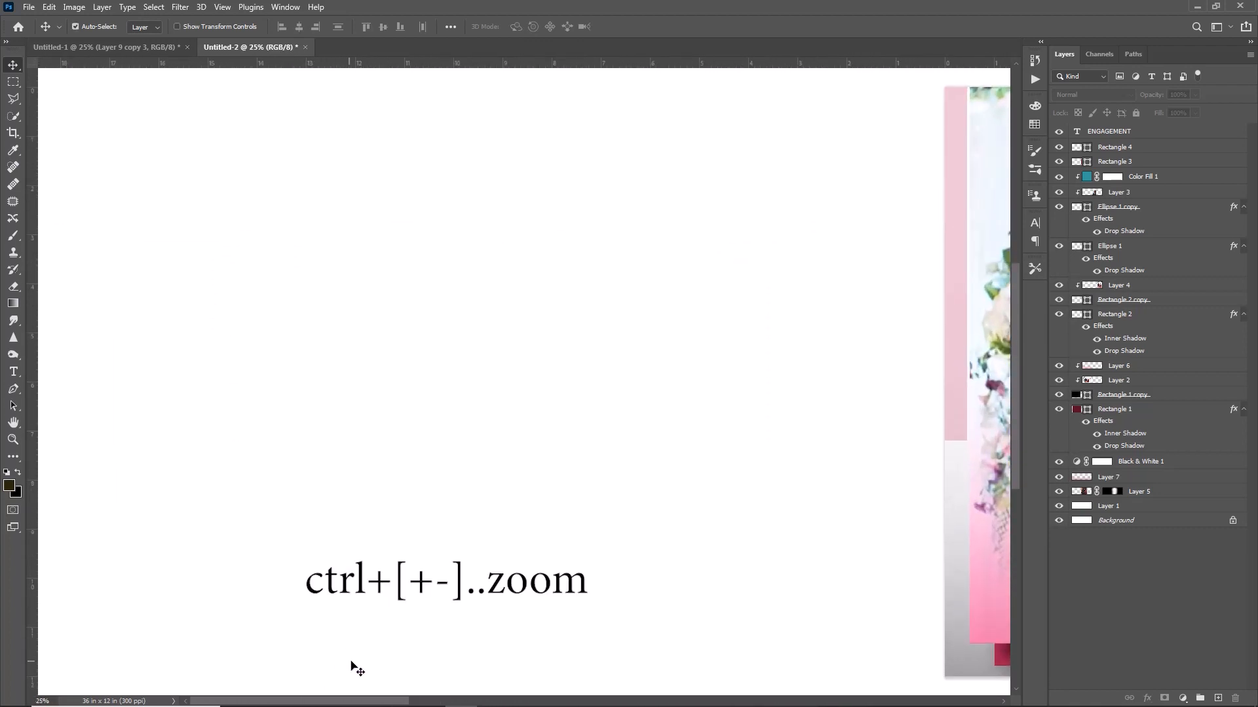
drag(303, 702, 497, 701)
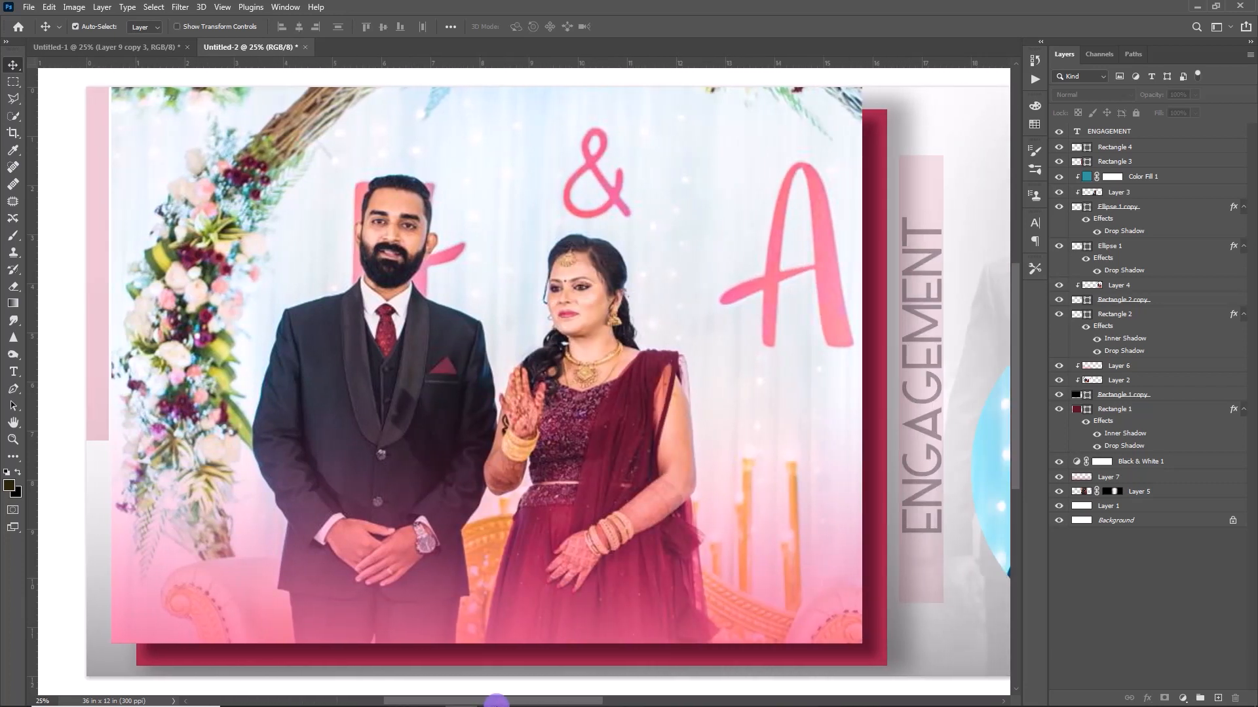
drag(498, 701, 690, 702)
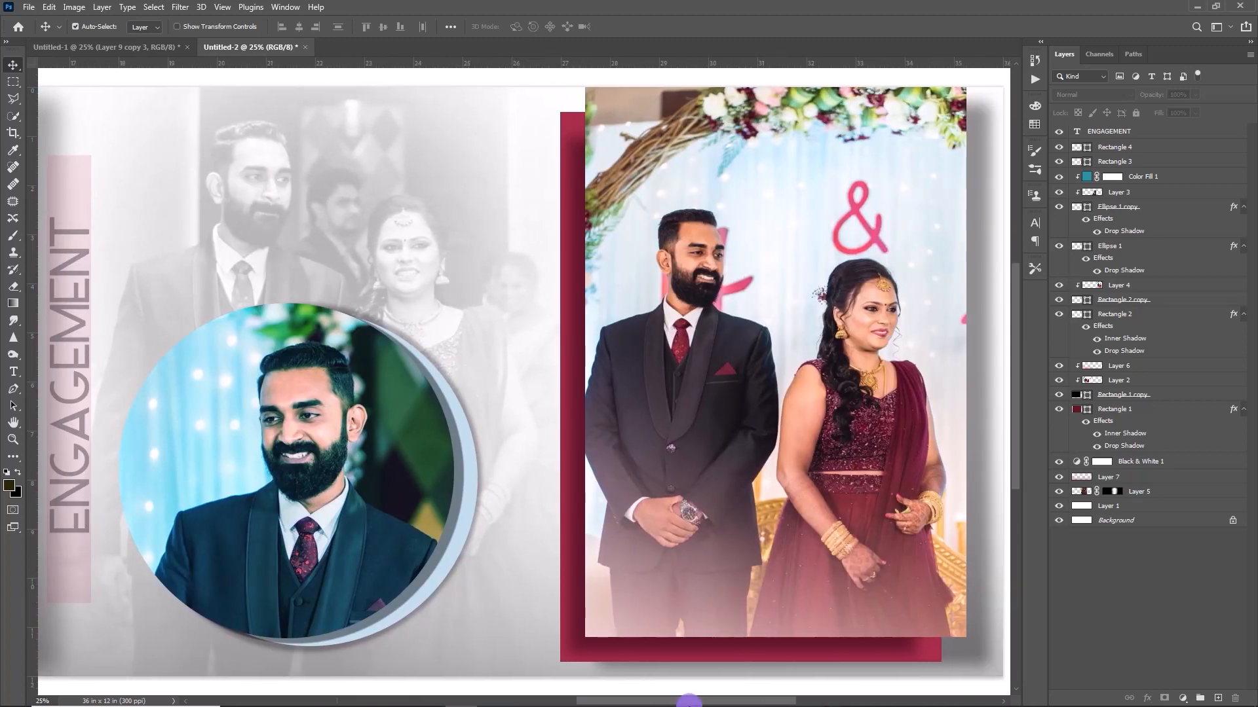
drag(687, 701, 505, 687)
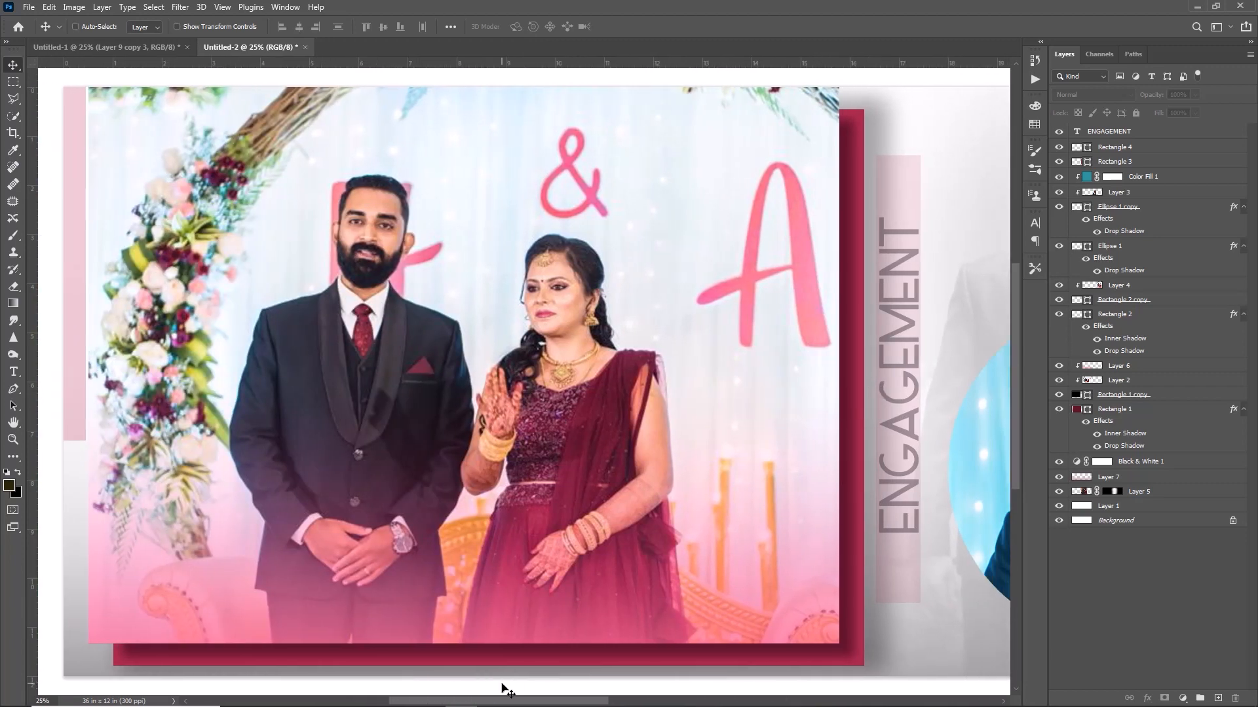
key(ctrl+0)
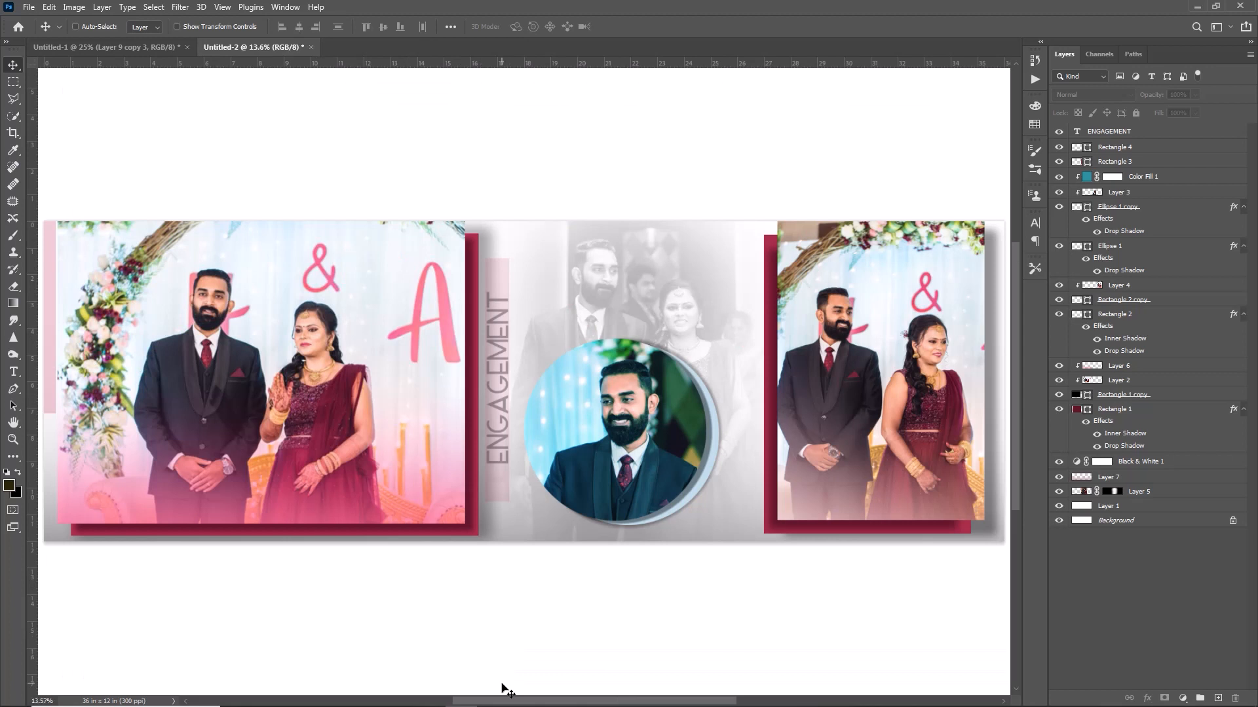